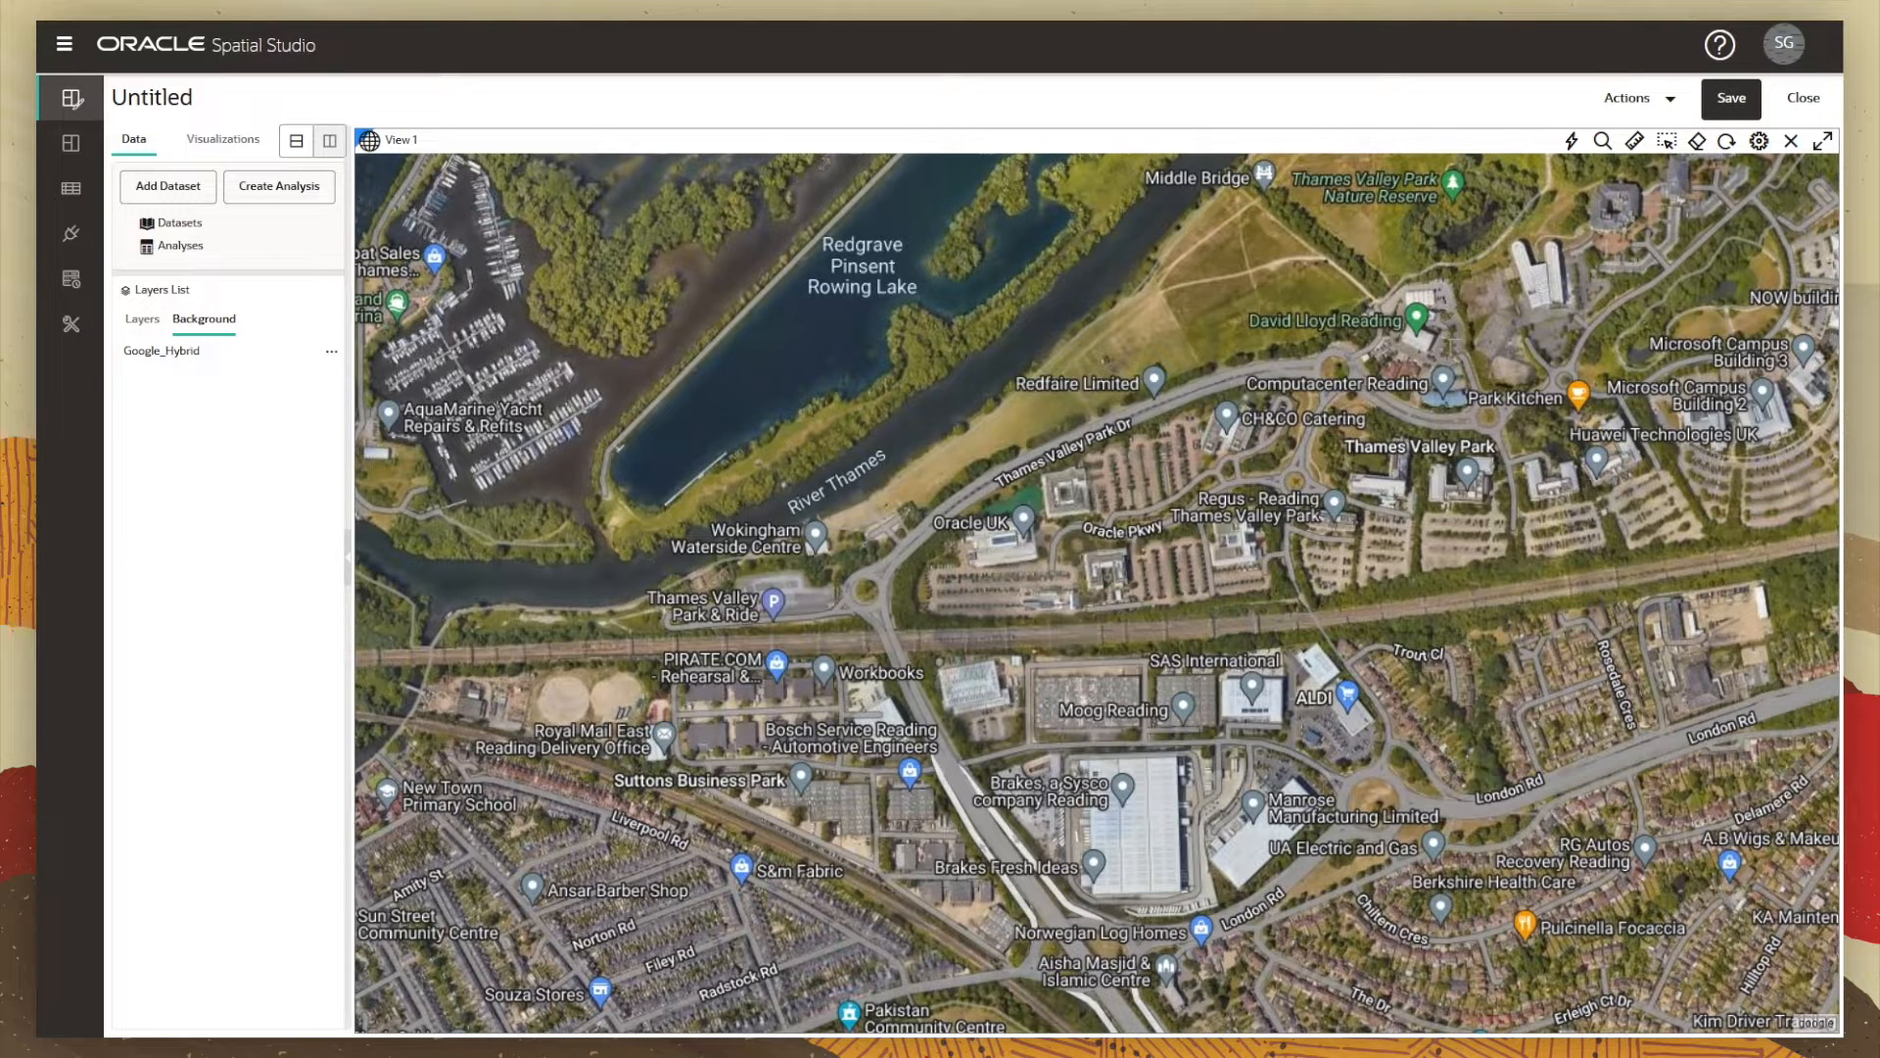
# Step: Switch from the Spatial Studio satellite map to the SQL Developer worksheet with the geocode script
pyautogui.hotkey('alt', 'Tab')
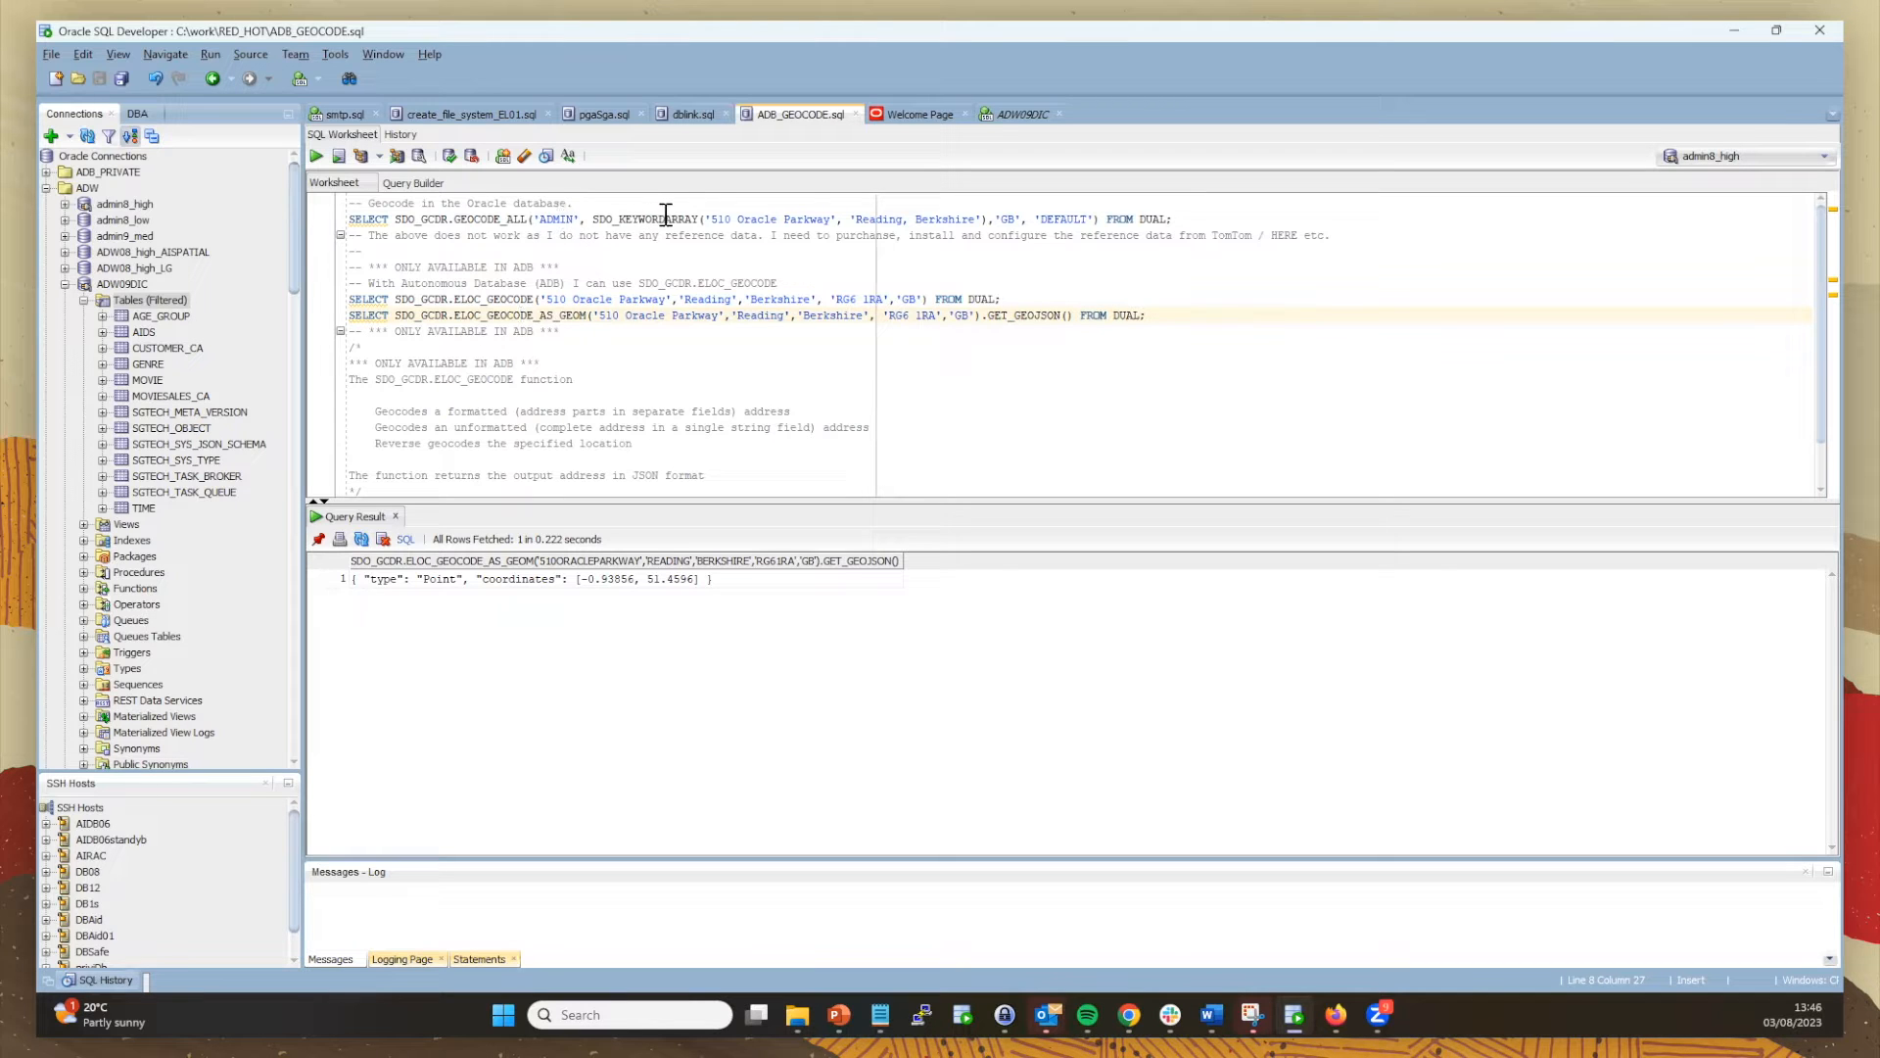
pyautogui.moveTo(717, 222); pyautogui.dragTo(968, 216)
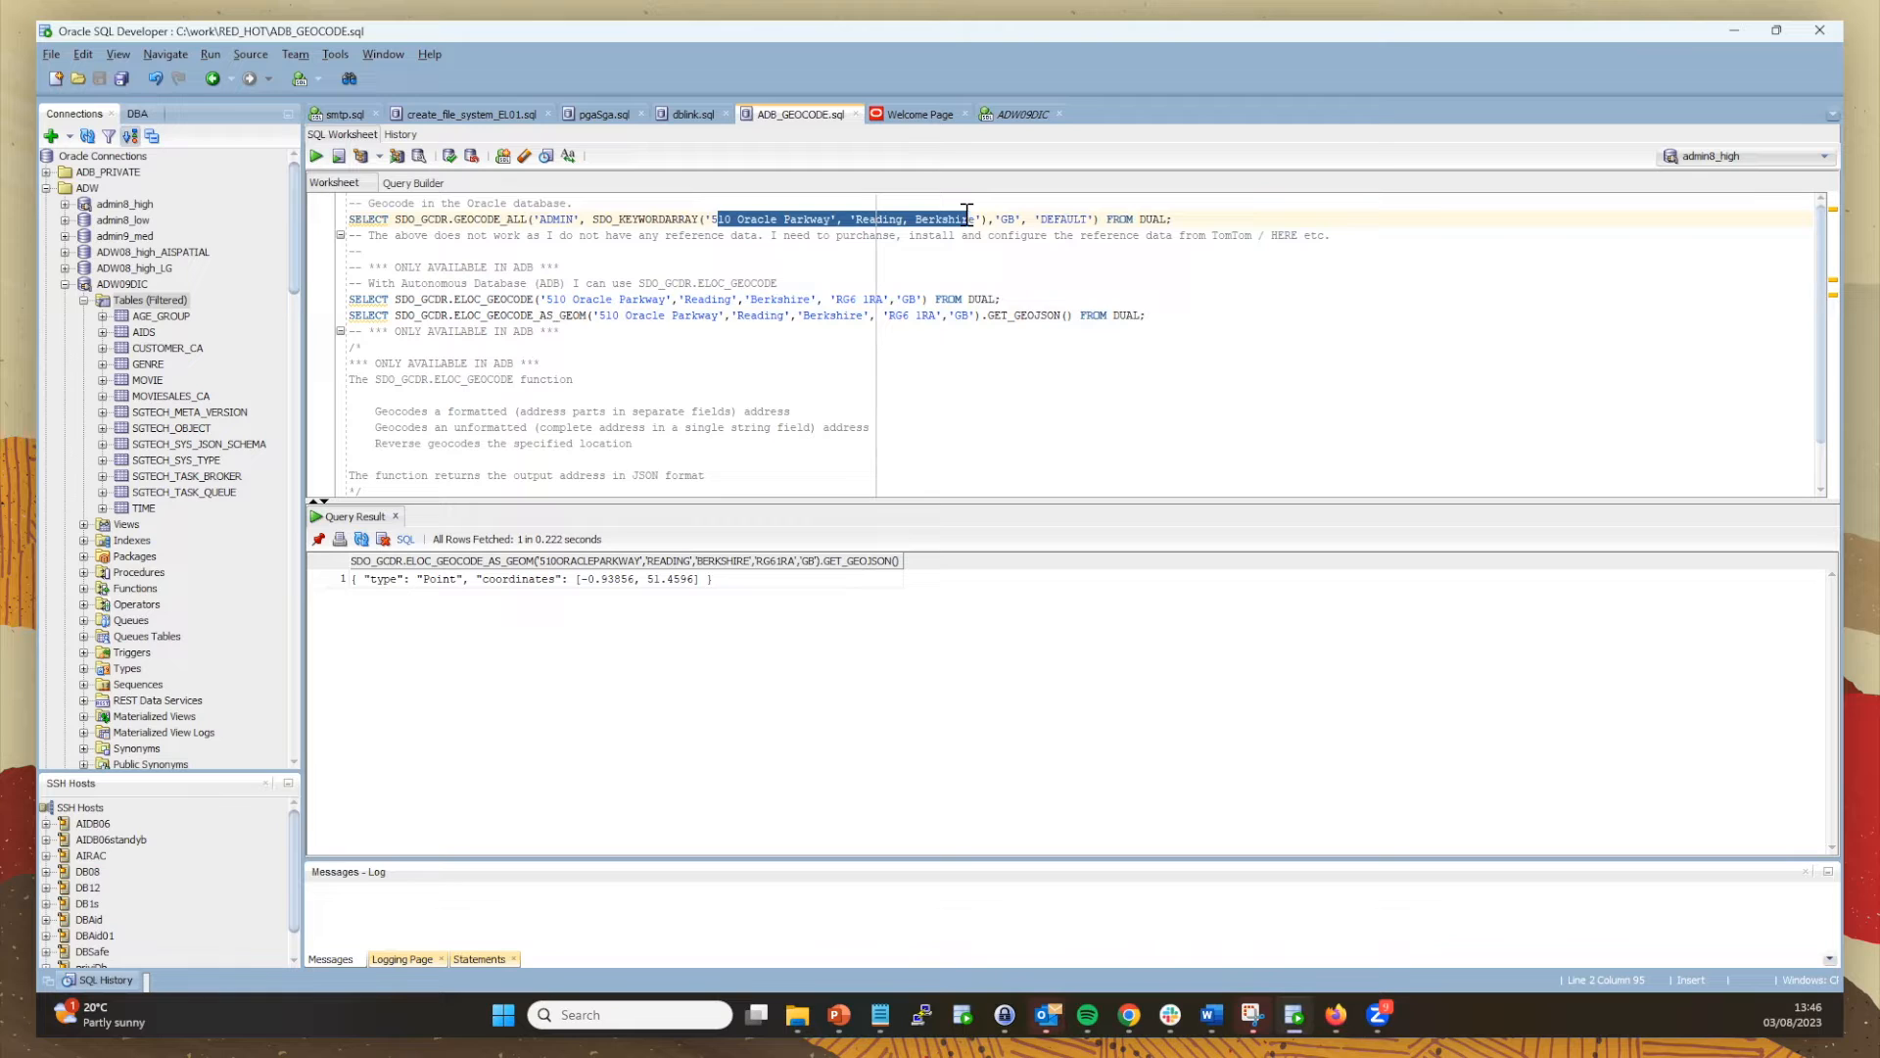
# Step: Run the GEOCODE_ALL statement on the address in the SQL worksheet
pyautogui.click(408, 221)
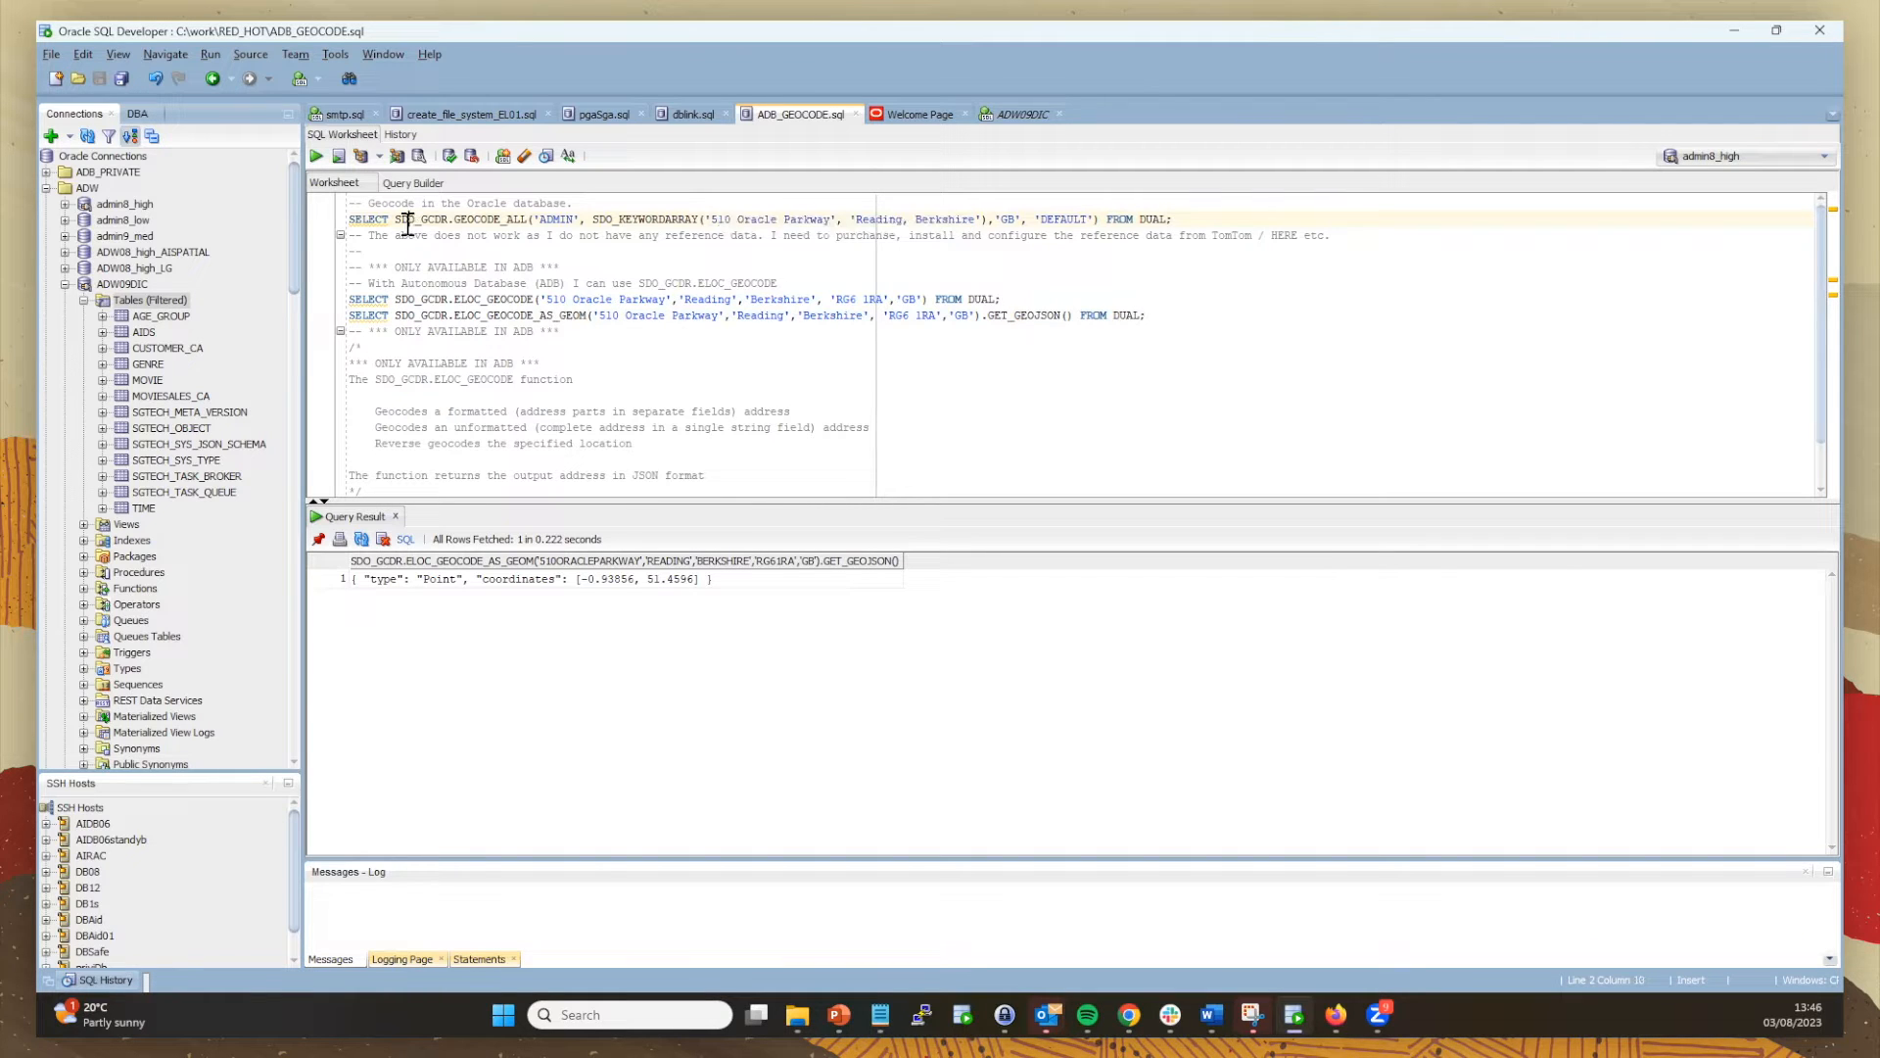
pyautogui.click(315, 157)
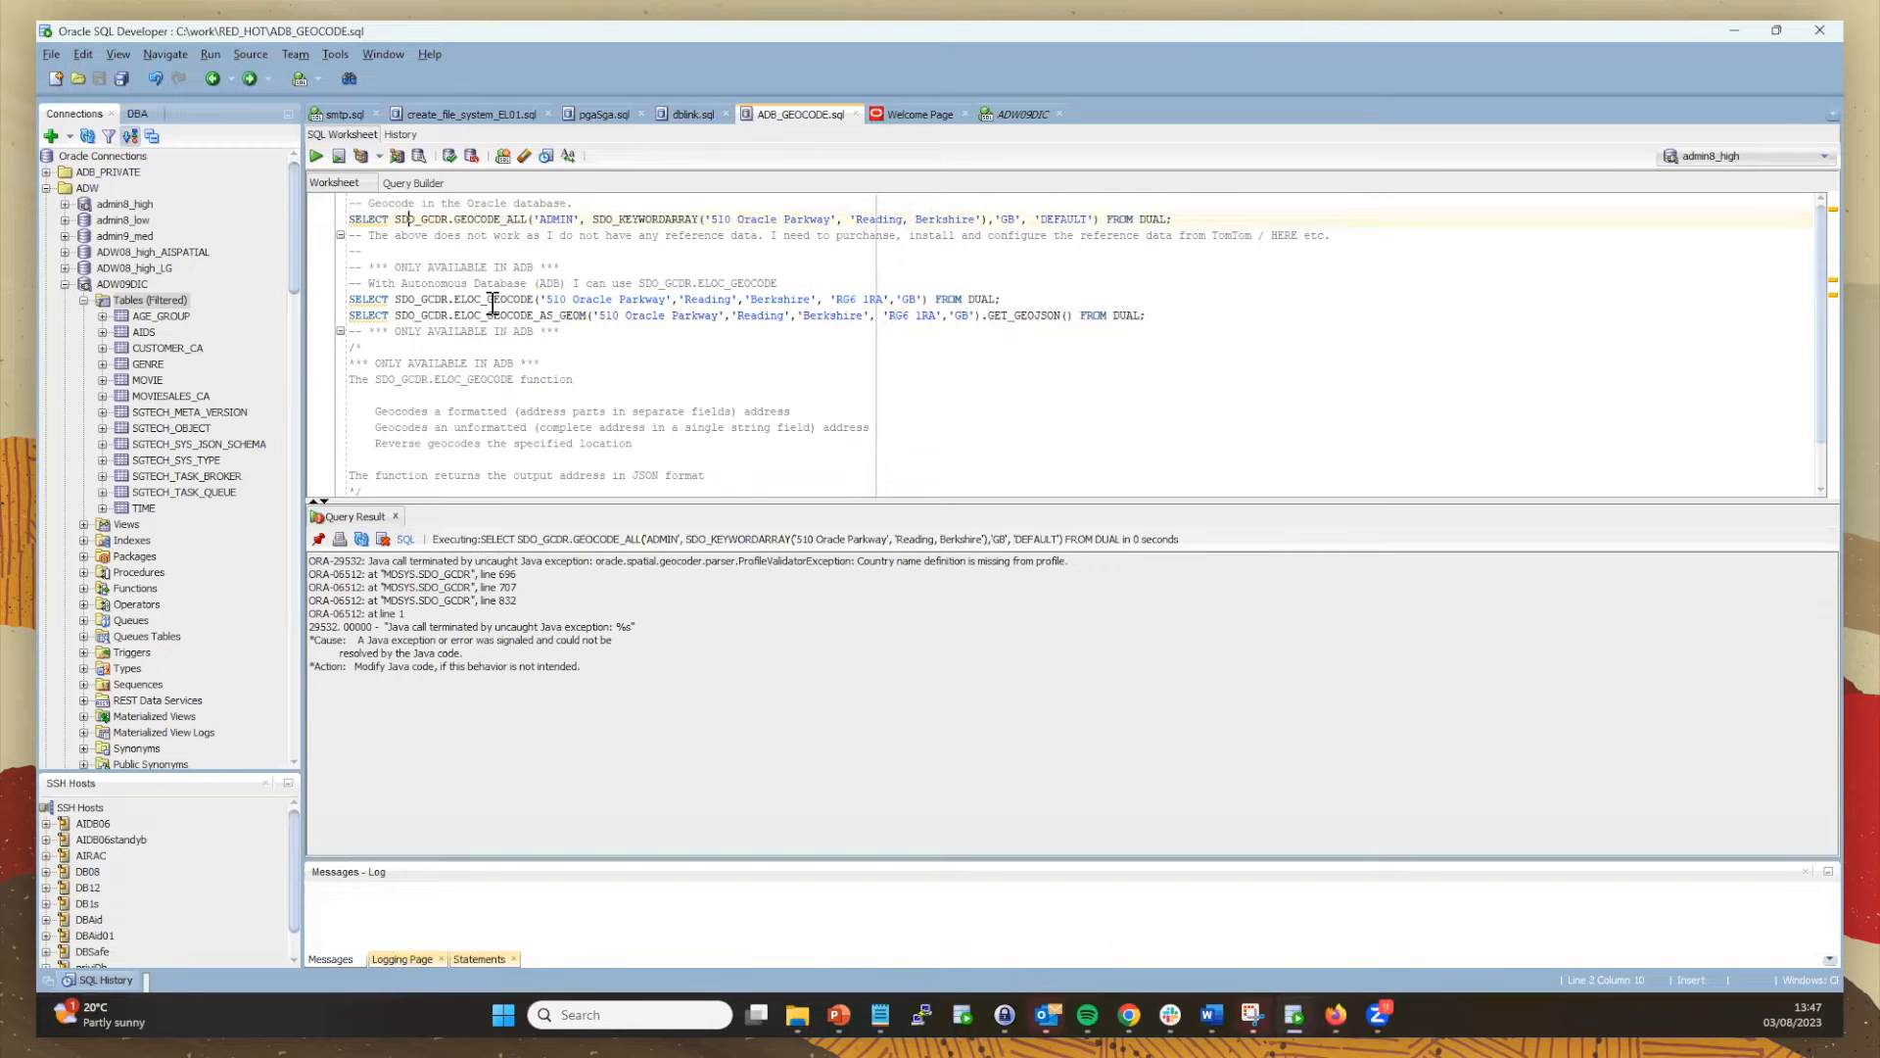
# Step: Run ELOC_GEOCODE on 510 Oracle Parkway, Reading and scroll across its JSON match result
pyautogui.click(408, 298)
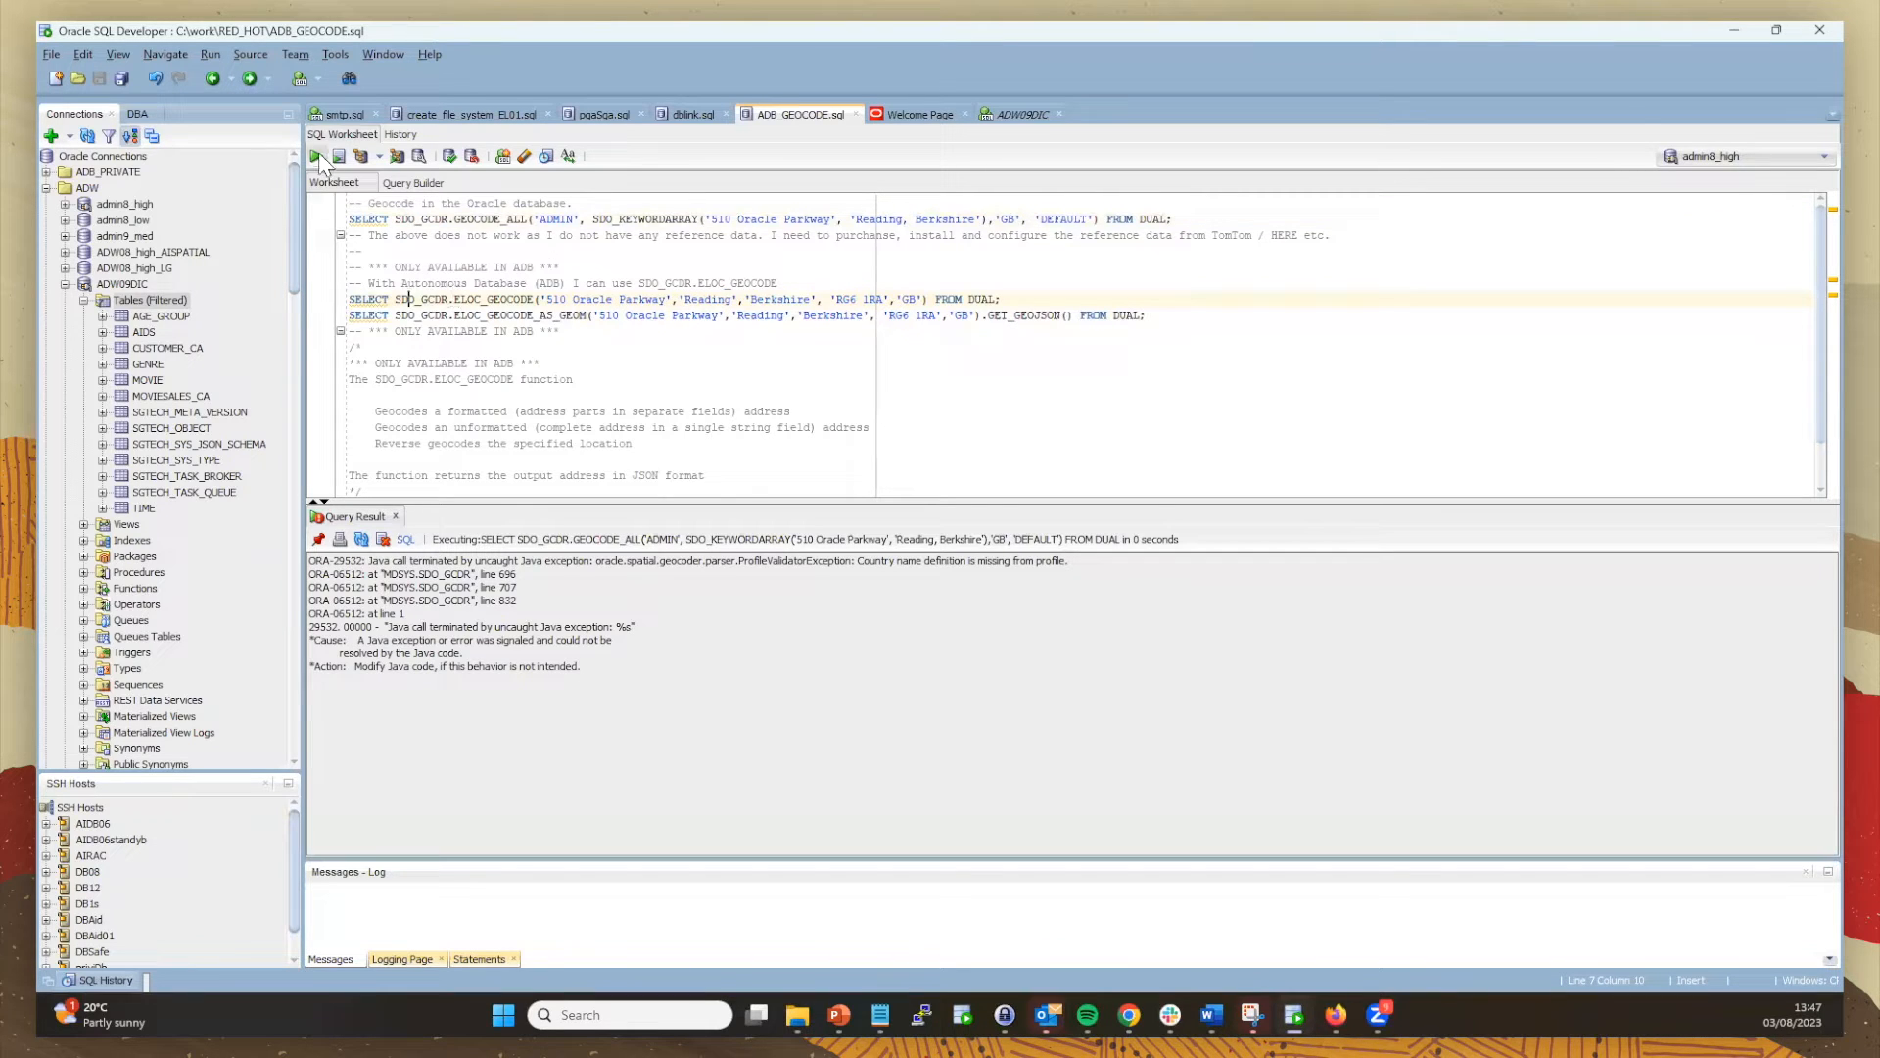
pyautogui.hotkey('ctrl', 'Return')
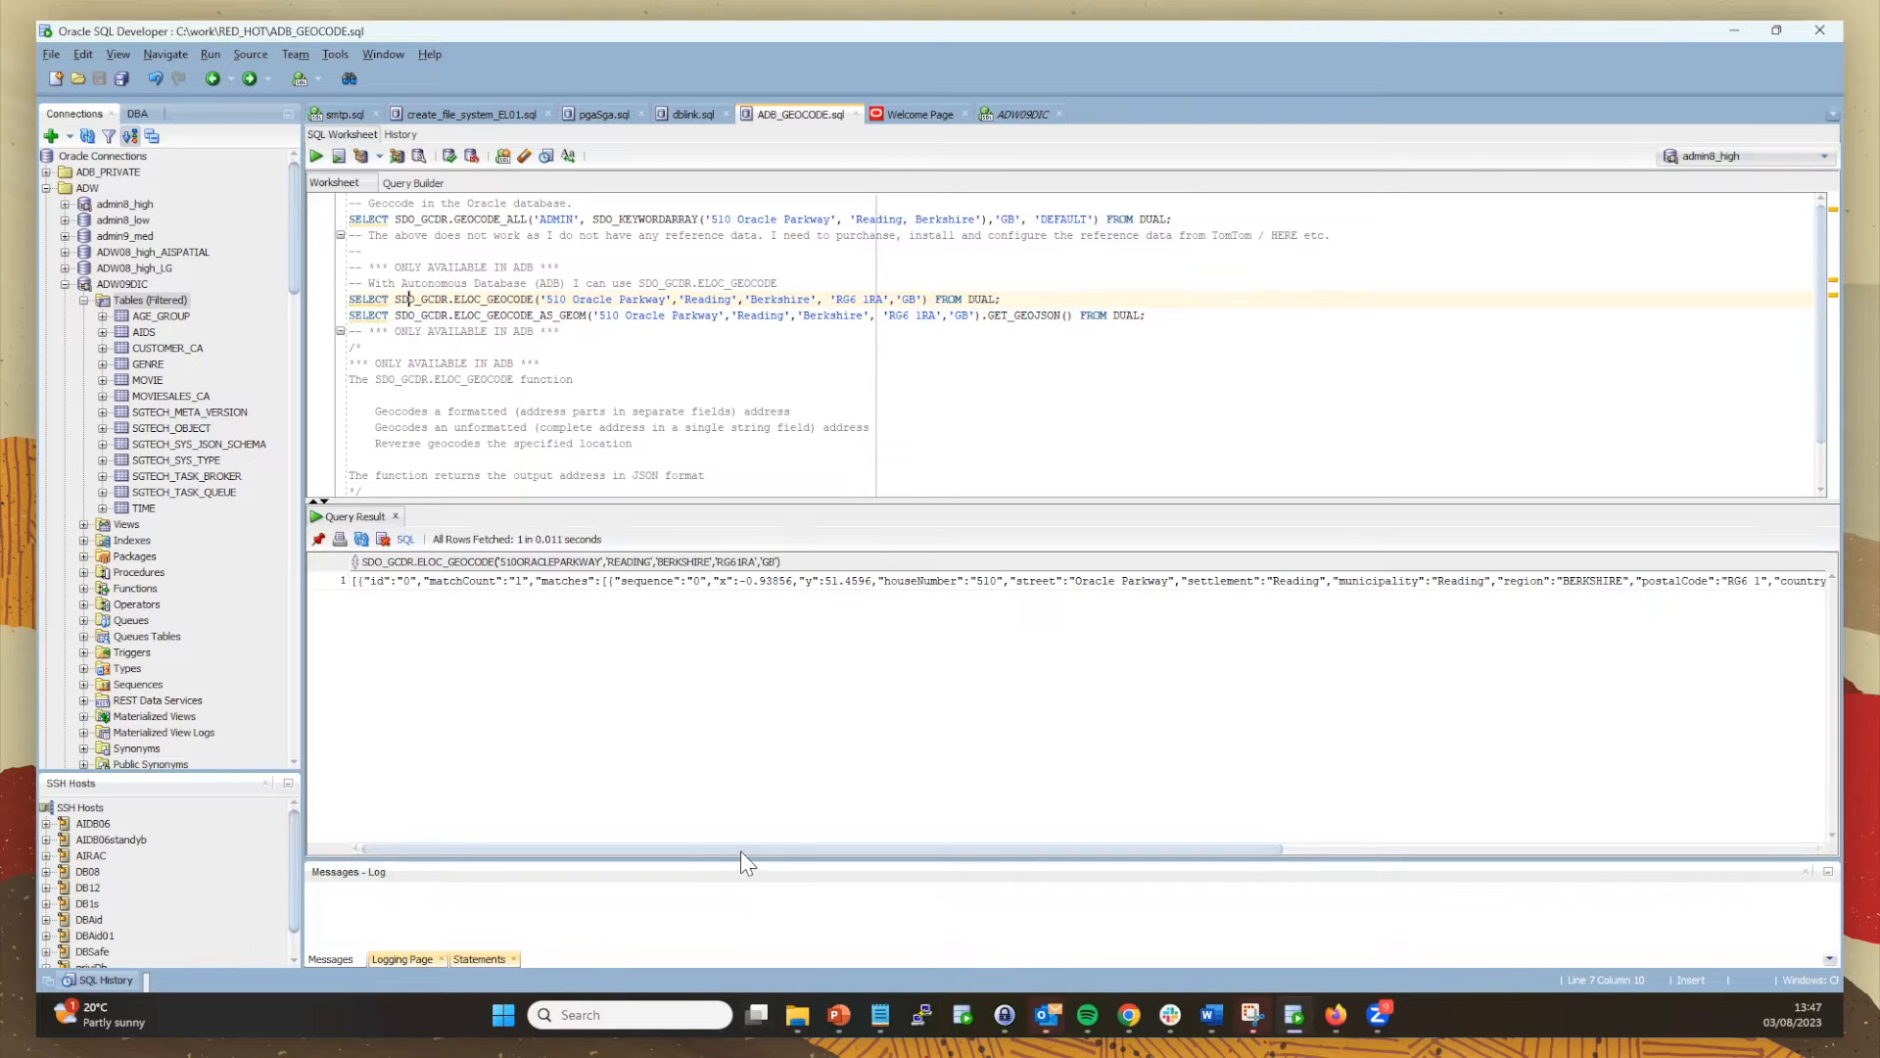
pyautogui.moveTo(741, 850); pyautogui.dragTo(1055, 829)
pyautogui.moveTo(1074, 839); pyautogui.dragTo(491, 852)
pyautogui.click(481, 315)
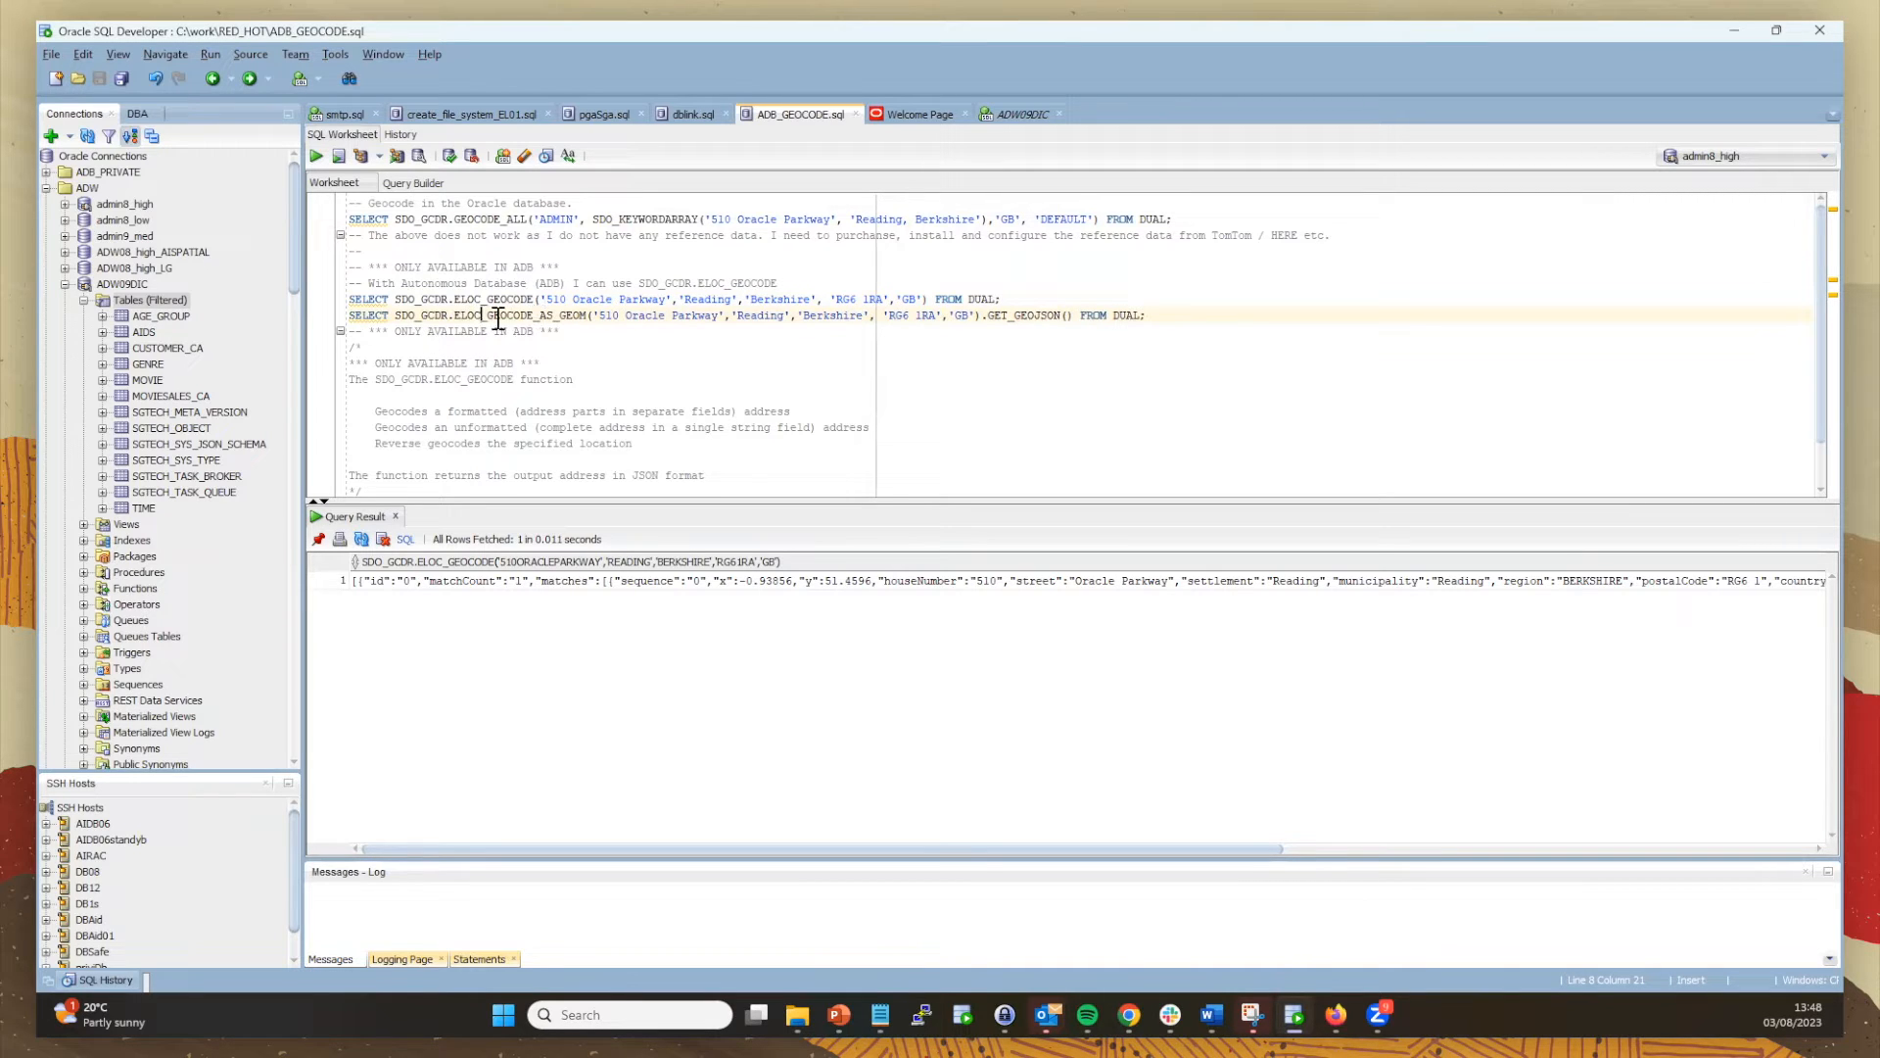
# Step: Run the ELOC_GEOCODE_AS_GEOM(...).GET_GEOJSON() statement, returning a Point at -0.93856, 51.4596
pyautogui.moveTo(534, 315); pyautogui.dragTo(580, 320)
pyautogui.moveTo(982, 316); pyautogui.dragTo(1072, 318)
pyautogui.click(369, 315)
pyautogui.click(316, 157)
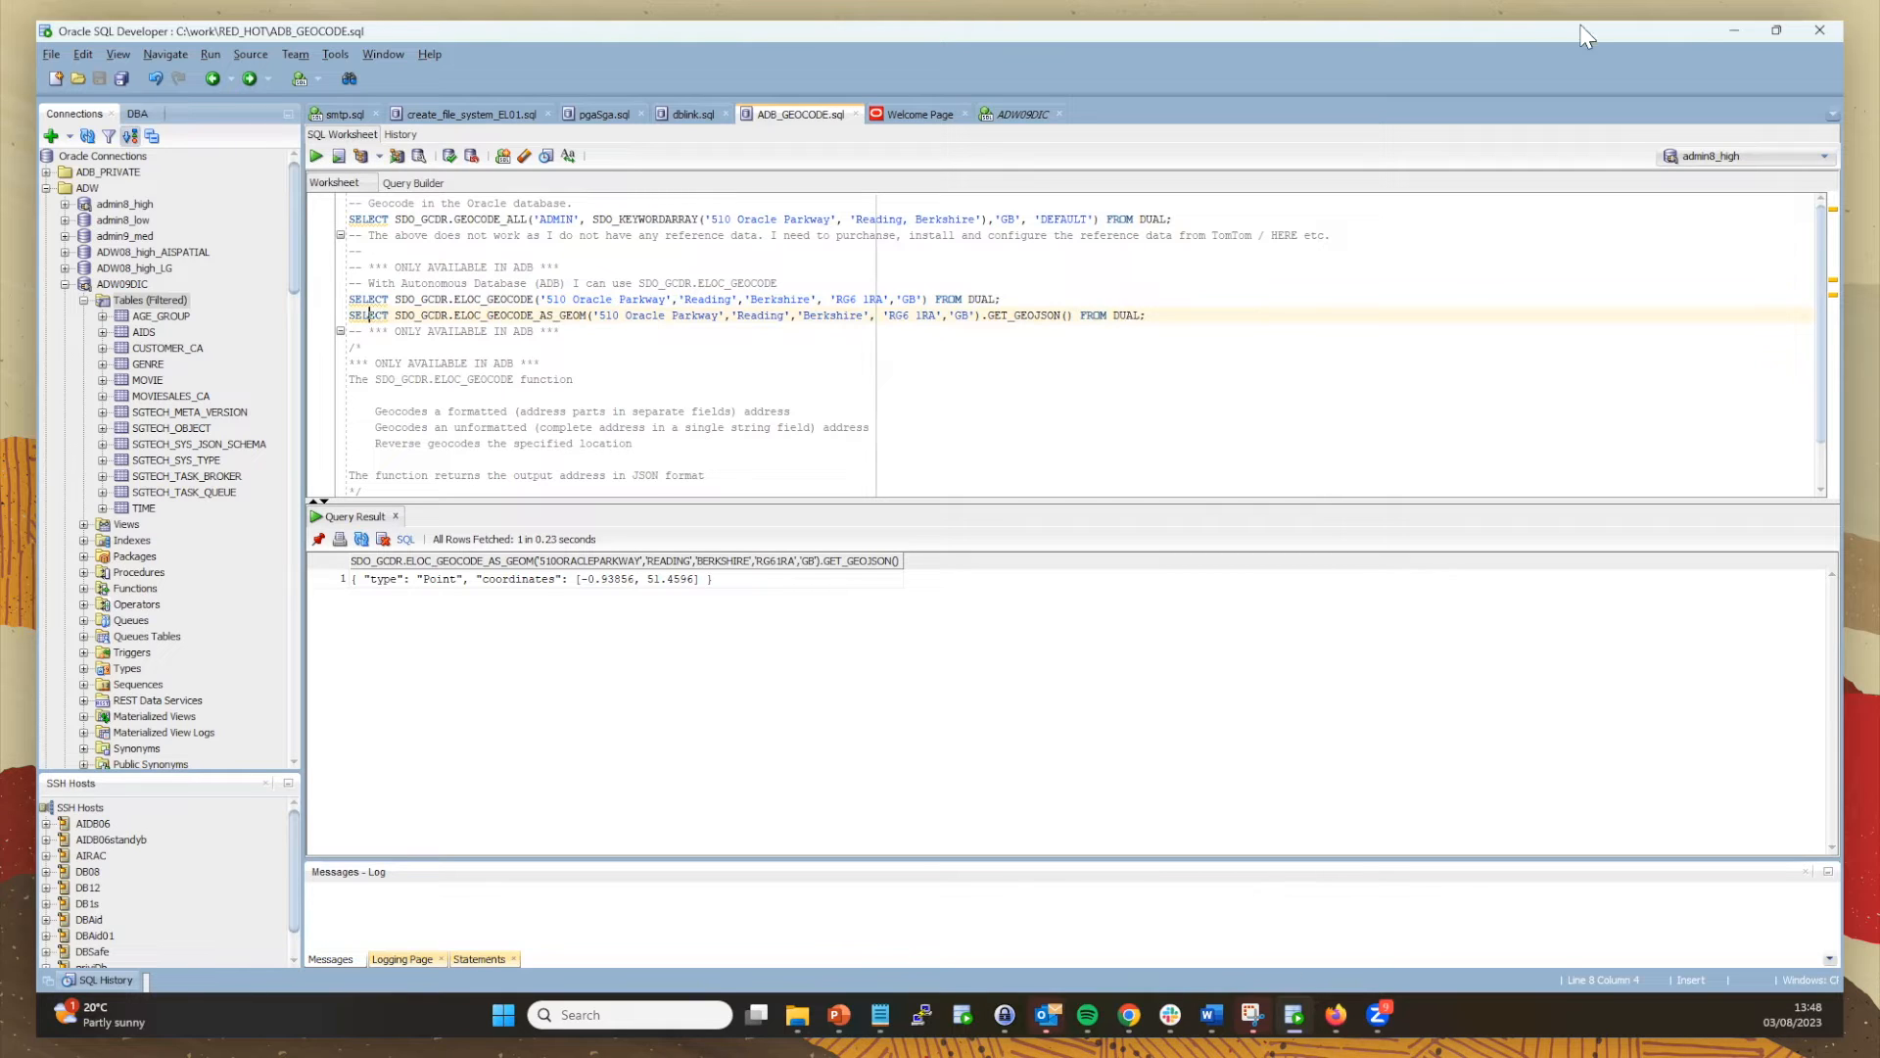
# Step: Minimize SQL Developer and dismiss the Add Dataset list to return to the satellite map
pyautogui.click(1726, 27)
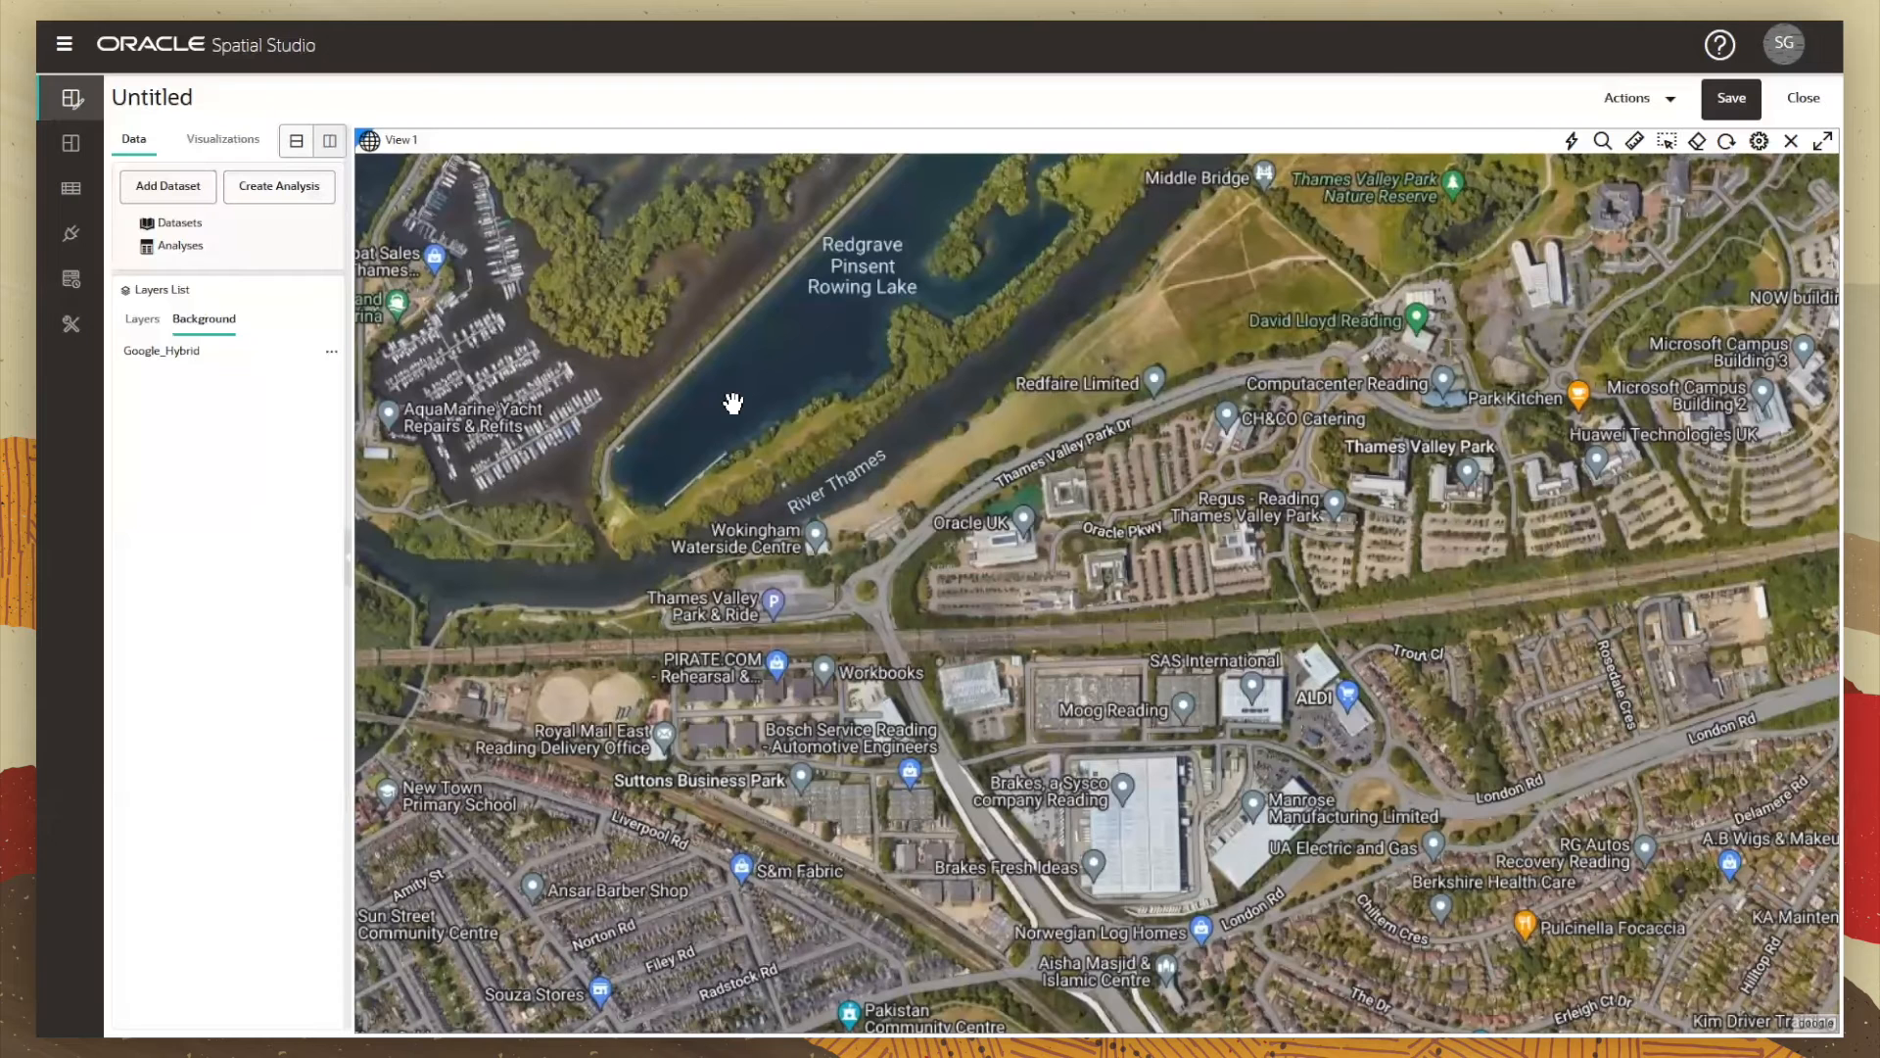
pyautogui.click(161, 196)
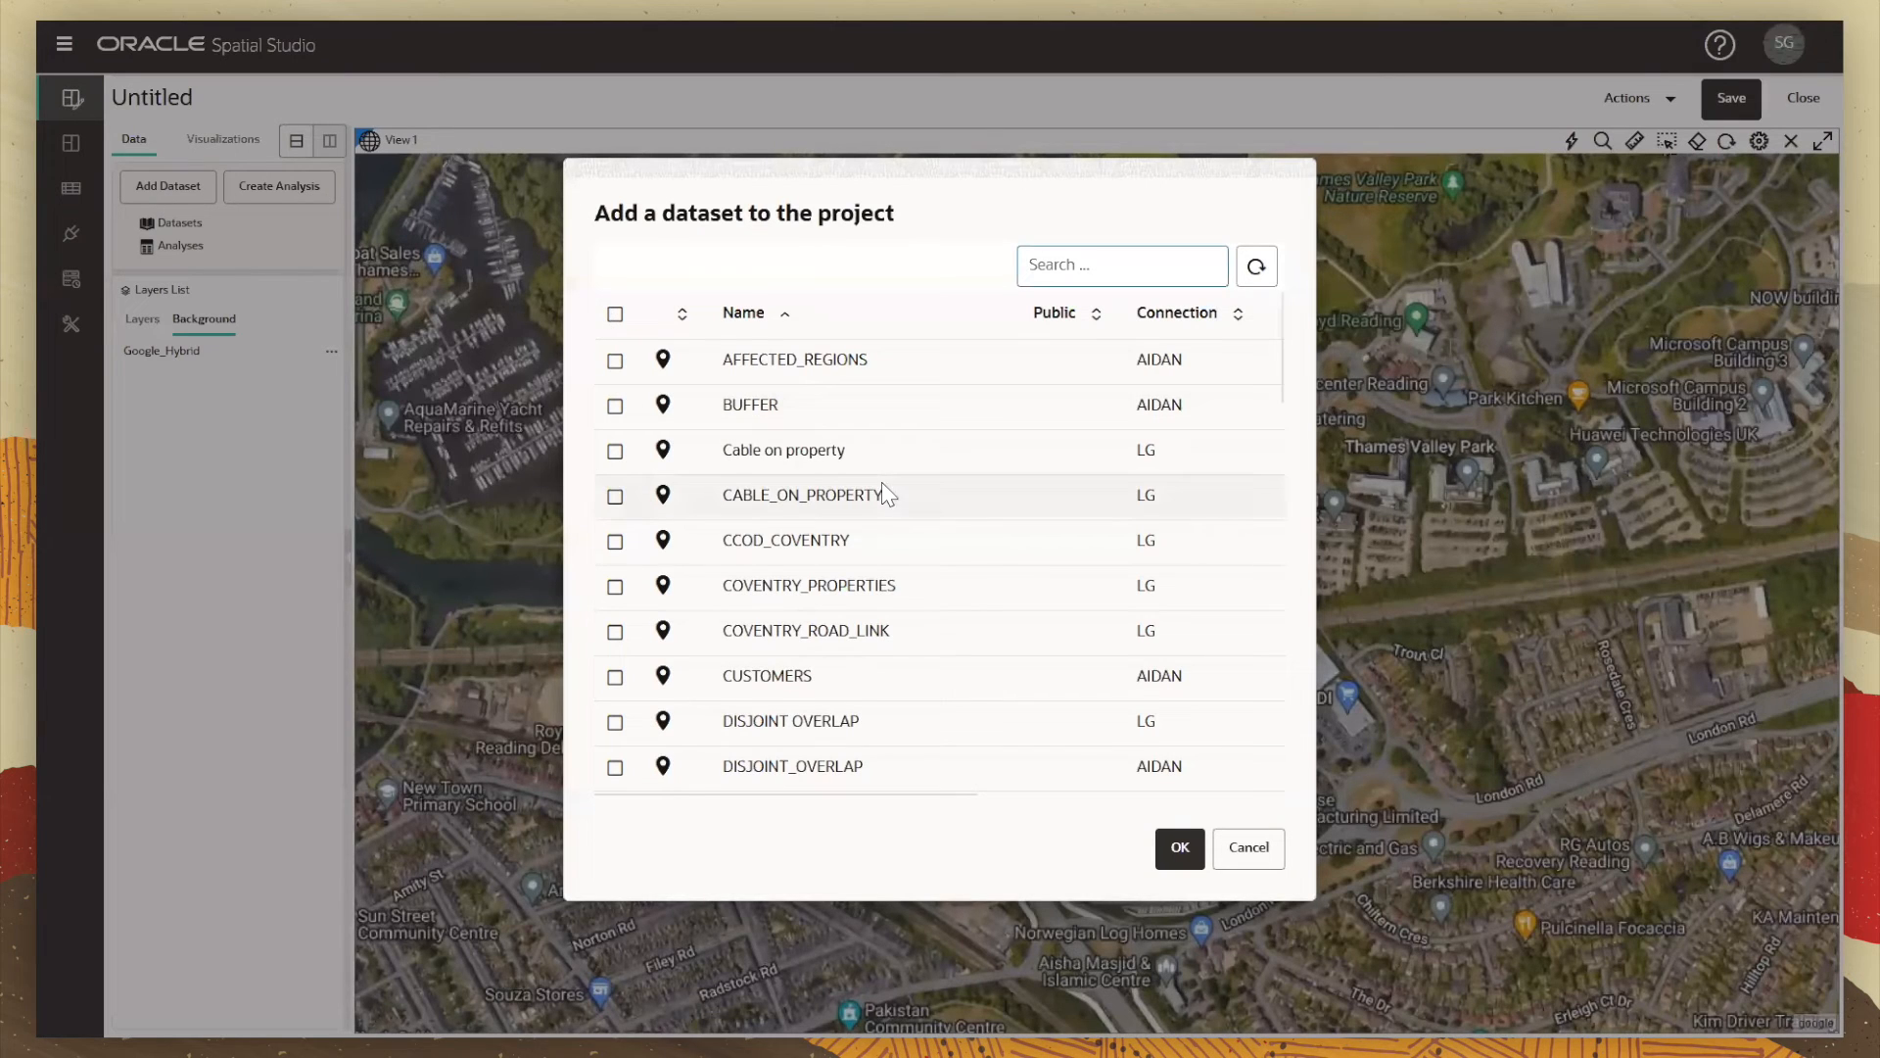
pyautogui.click(1244, 848)
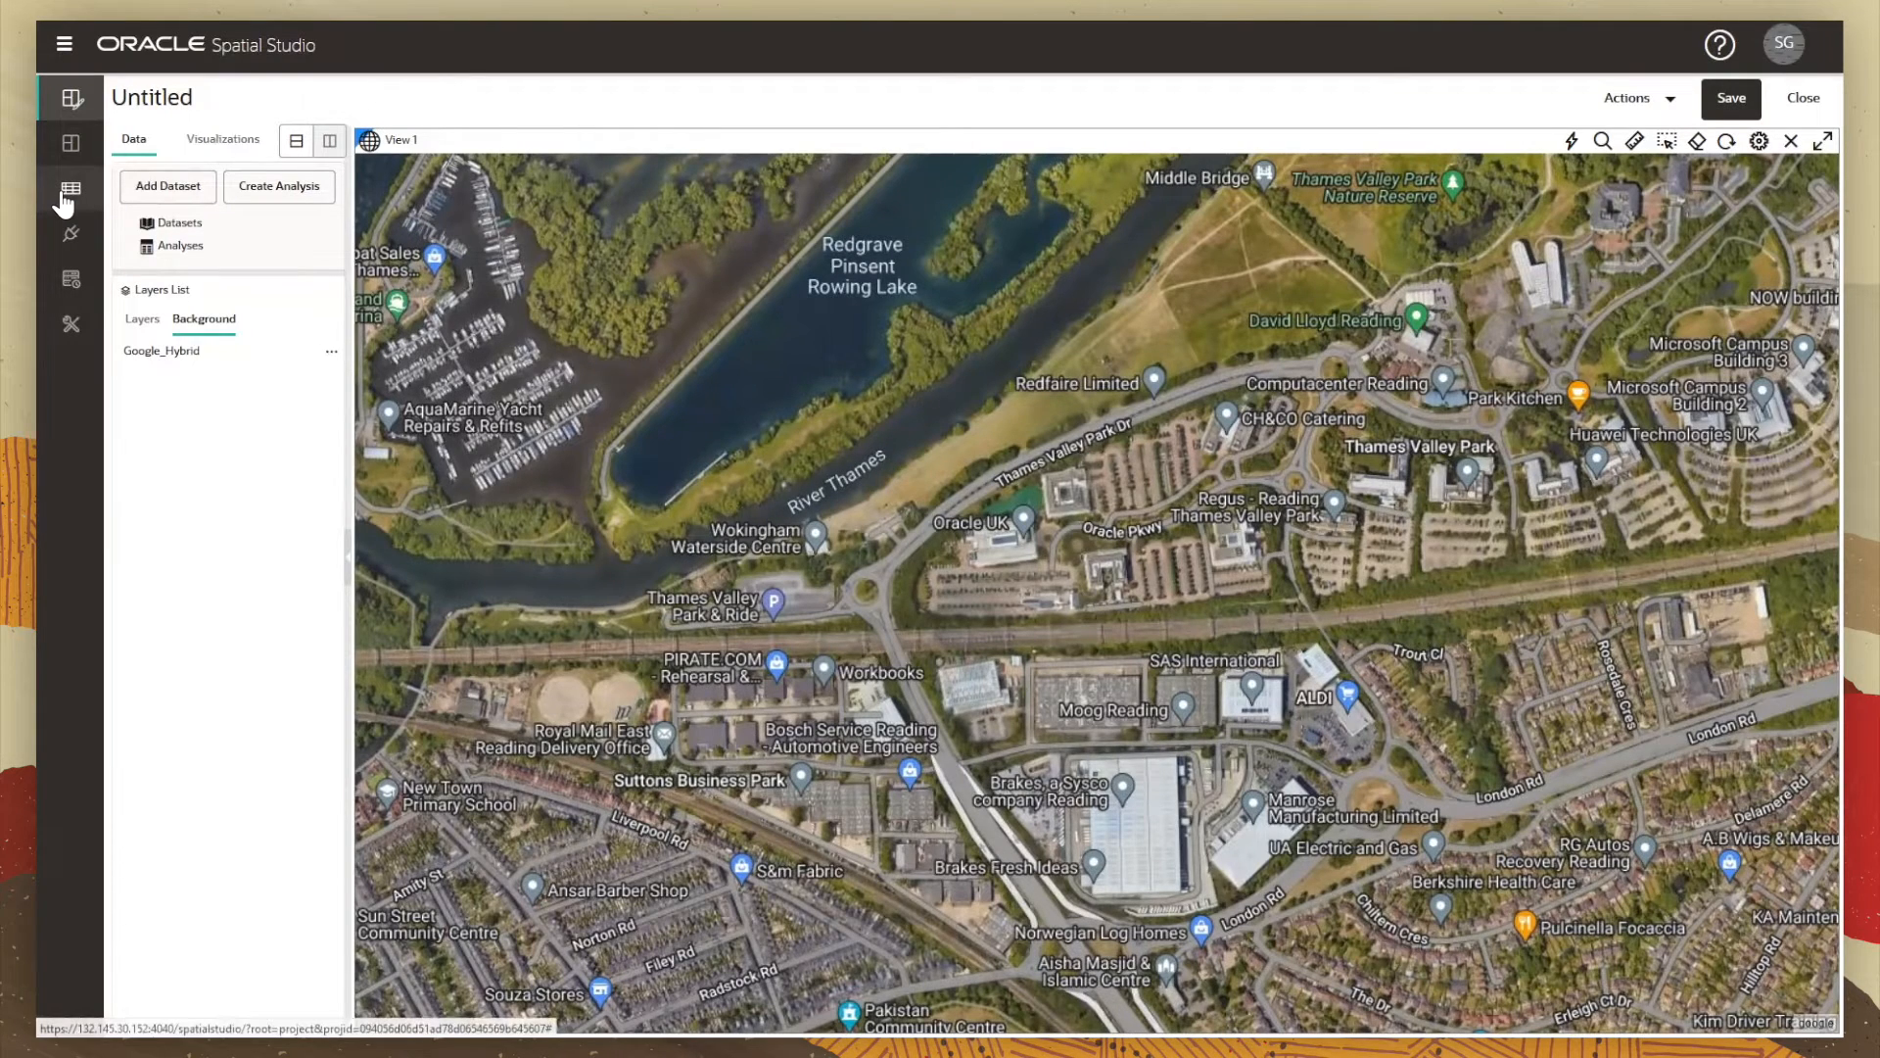
# Step: From the Datasets page, begin a new file-upload dataset with ai.geojson selected
pyautogui.click(67, 193)
pyautogui.scroll(-5, 808, 301)
pyautogui.scroll(5, 810, 302)
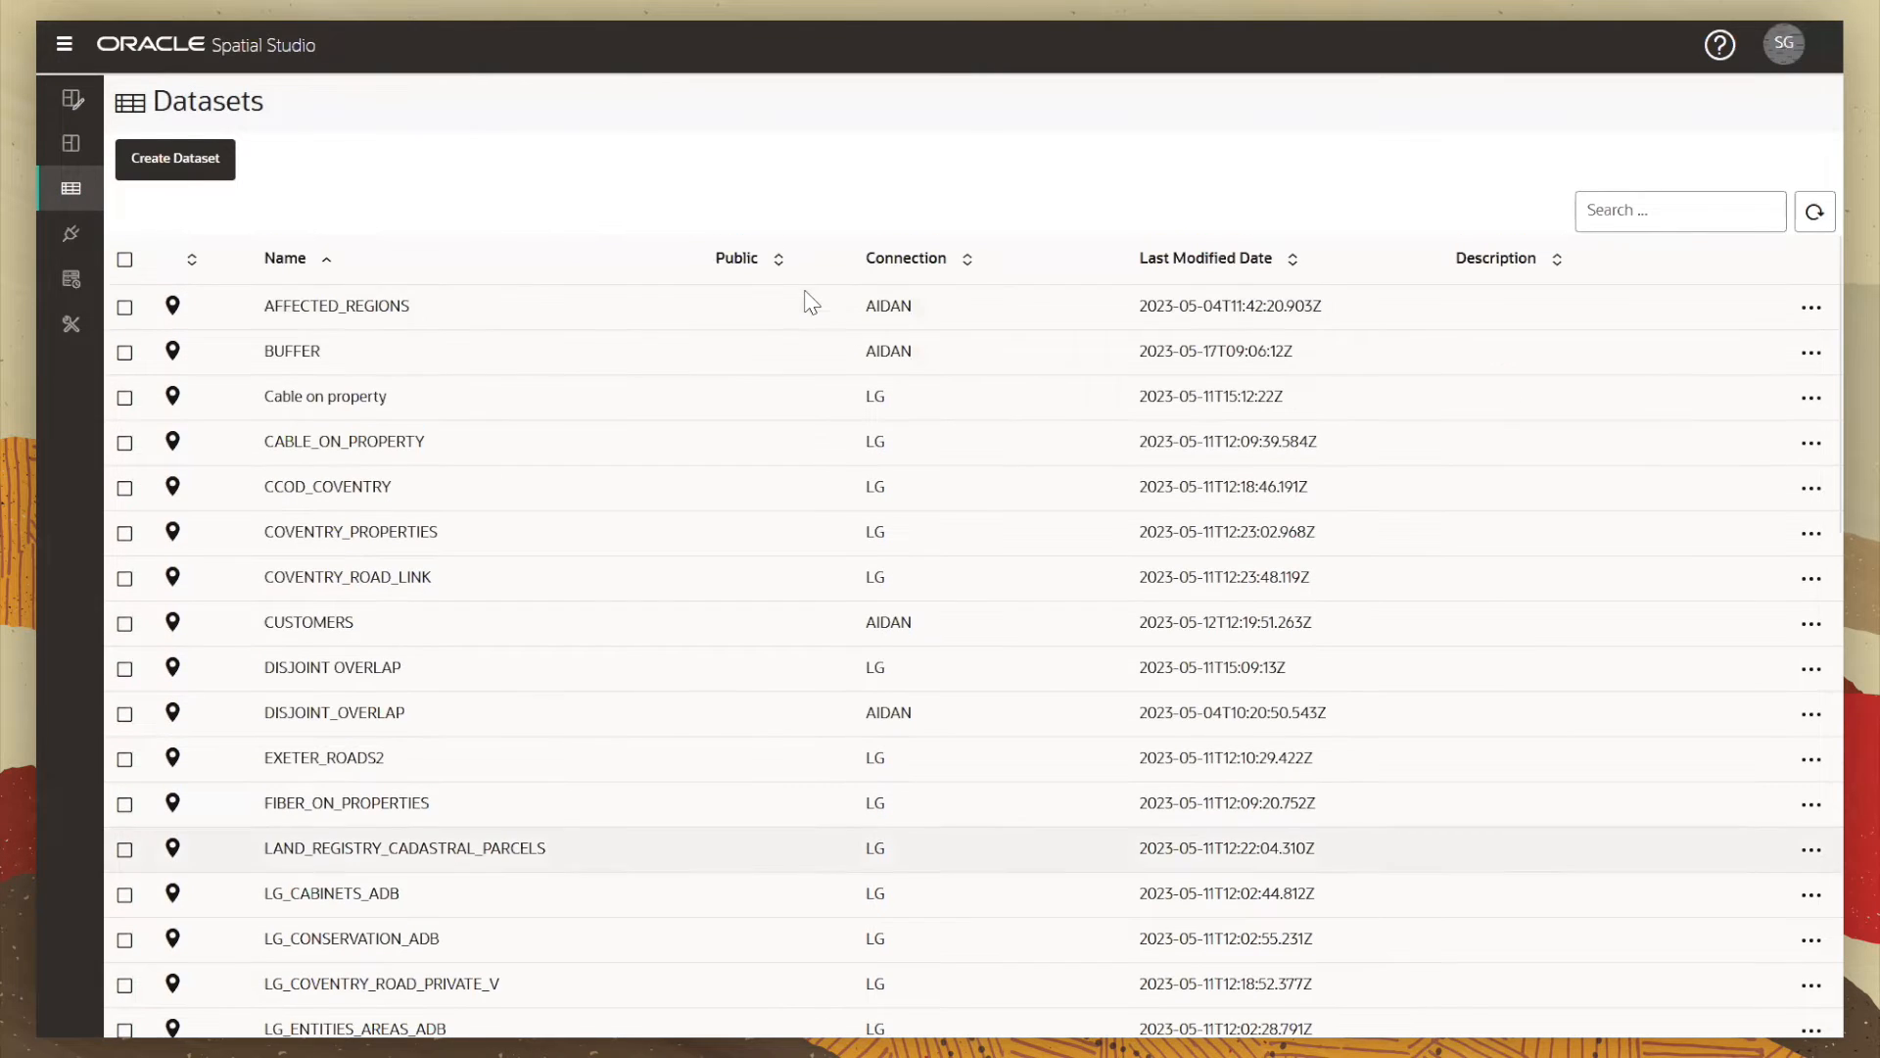
pyautogui.click(162, 176)
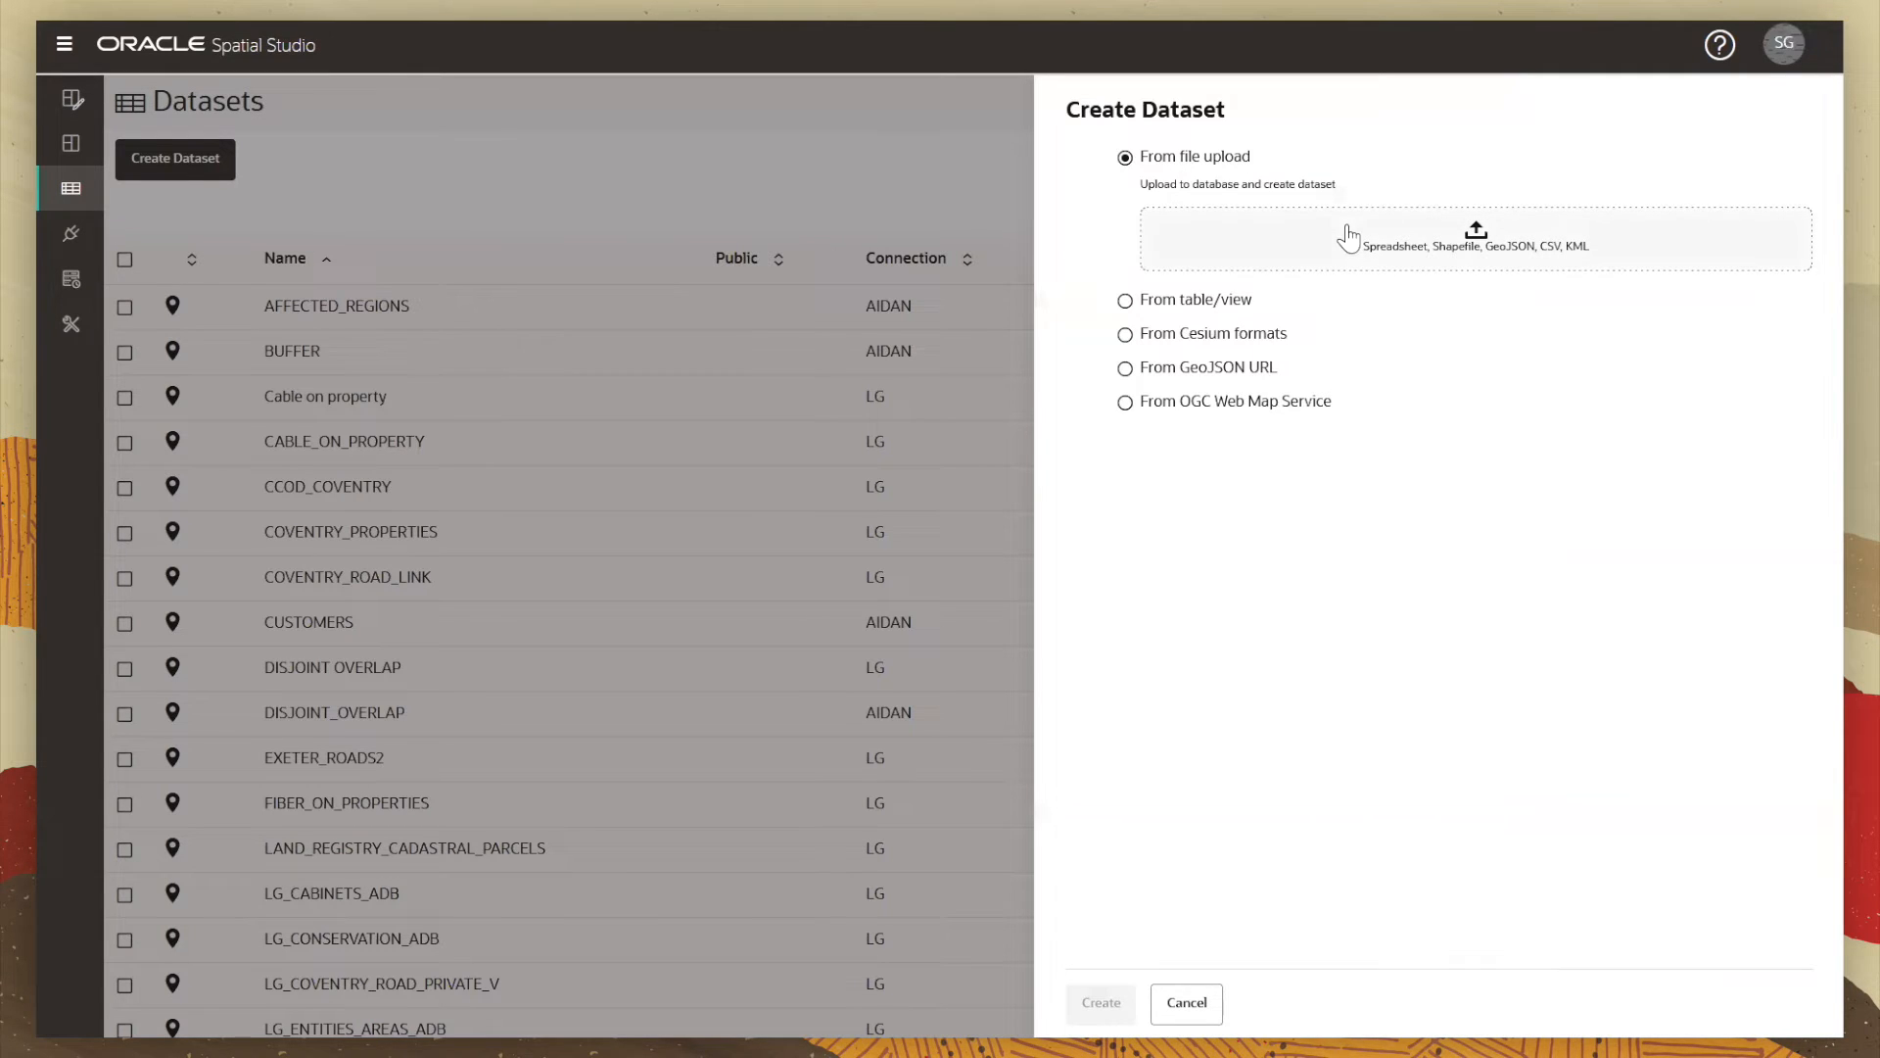
pyautogui.click(1454, 245)
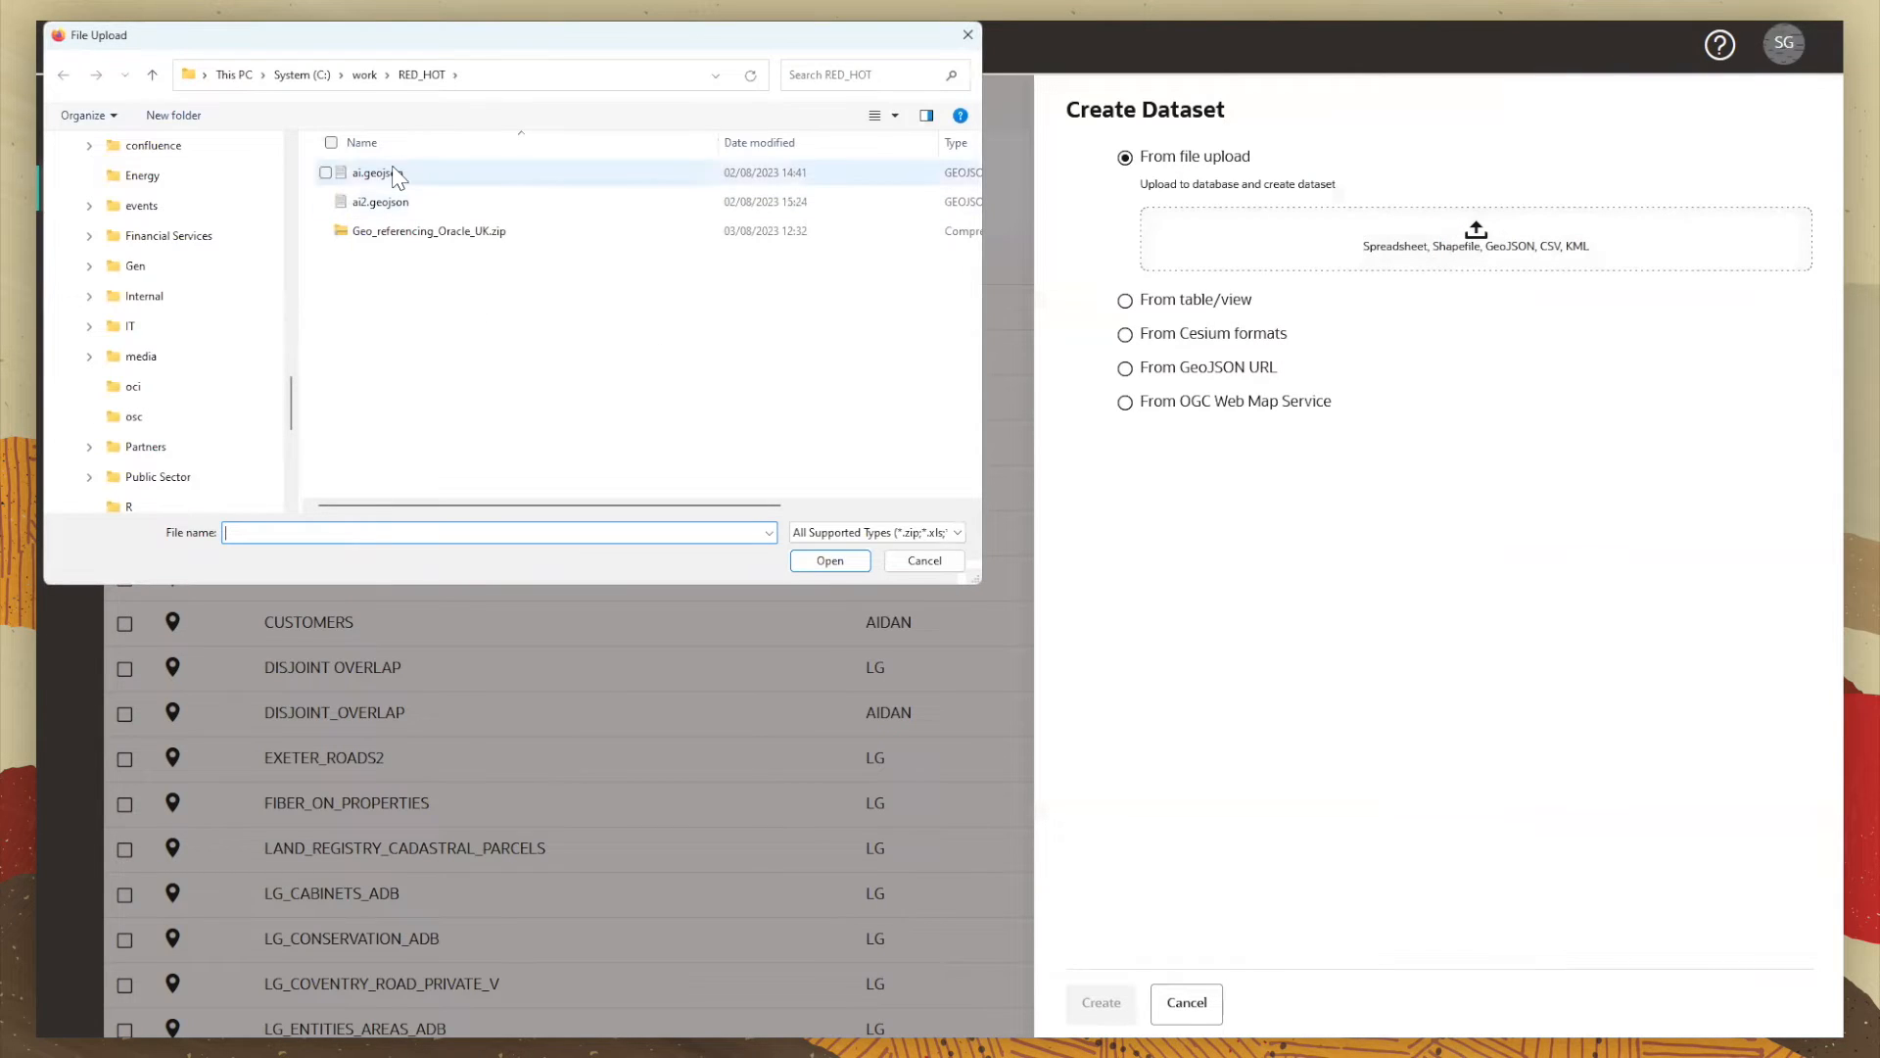
pyautogui.click(394, 173)
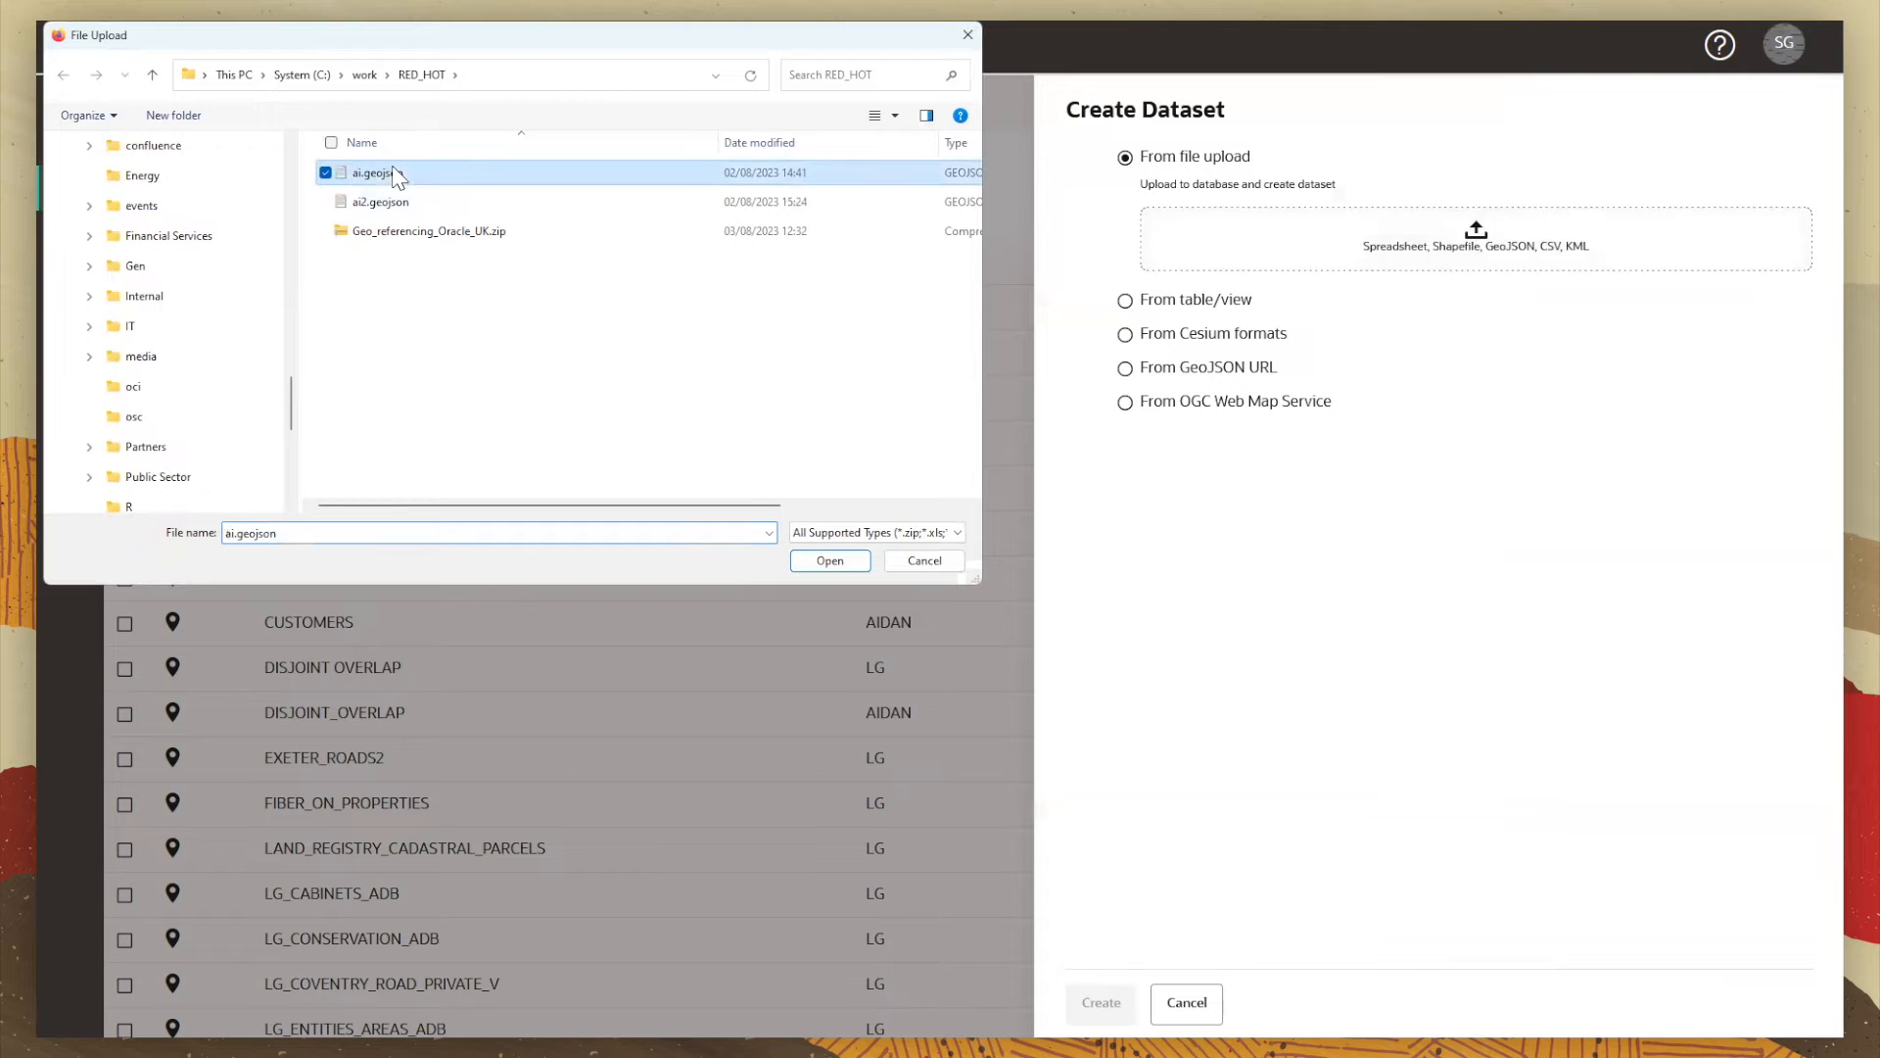
pyautogui.click(812, 567)
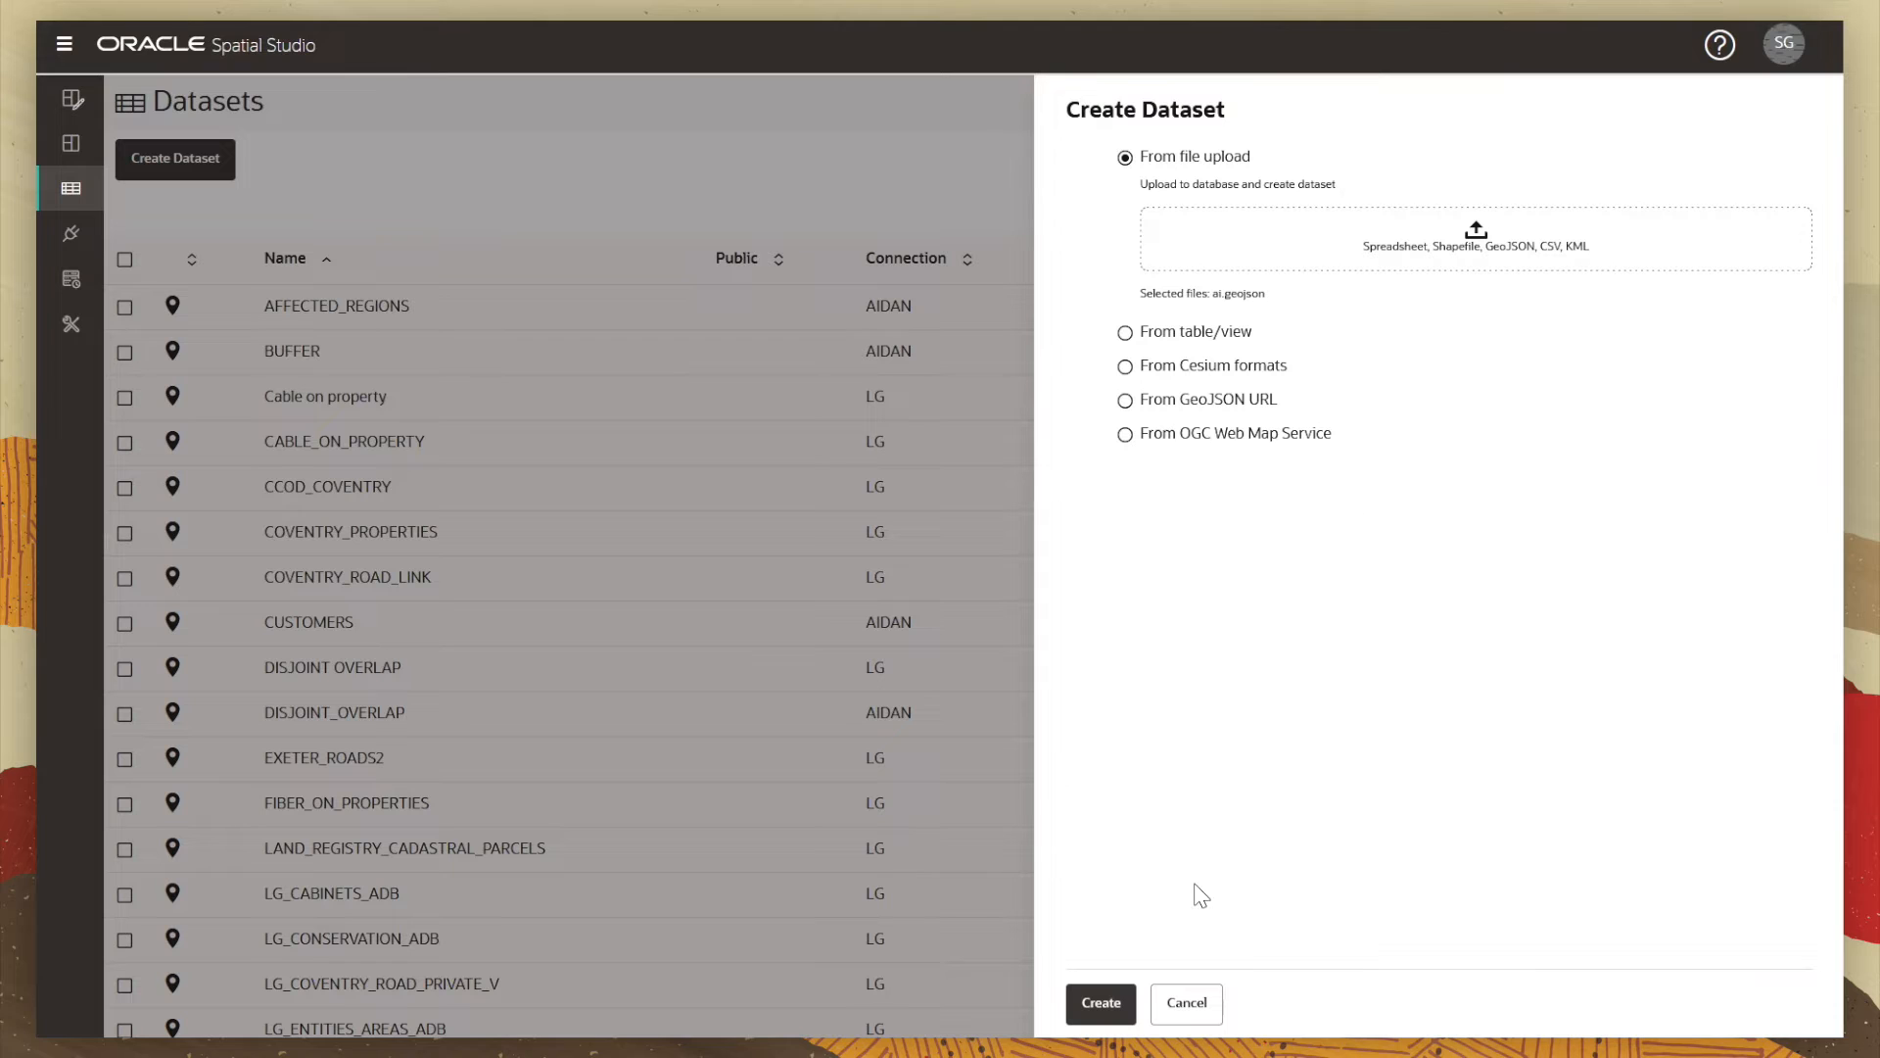
# Step: Create the dataset AI from ai.geojson, uploading it to the ADMIN connection
pyautogui.click(1101, 1003)
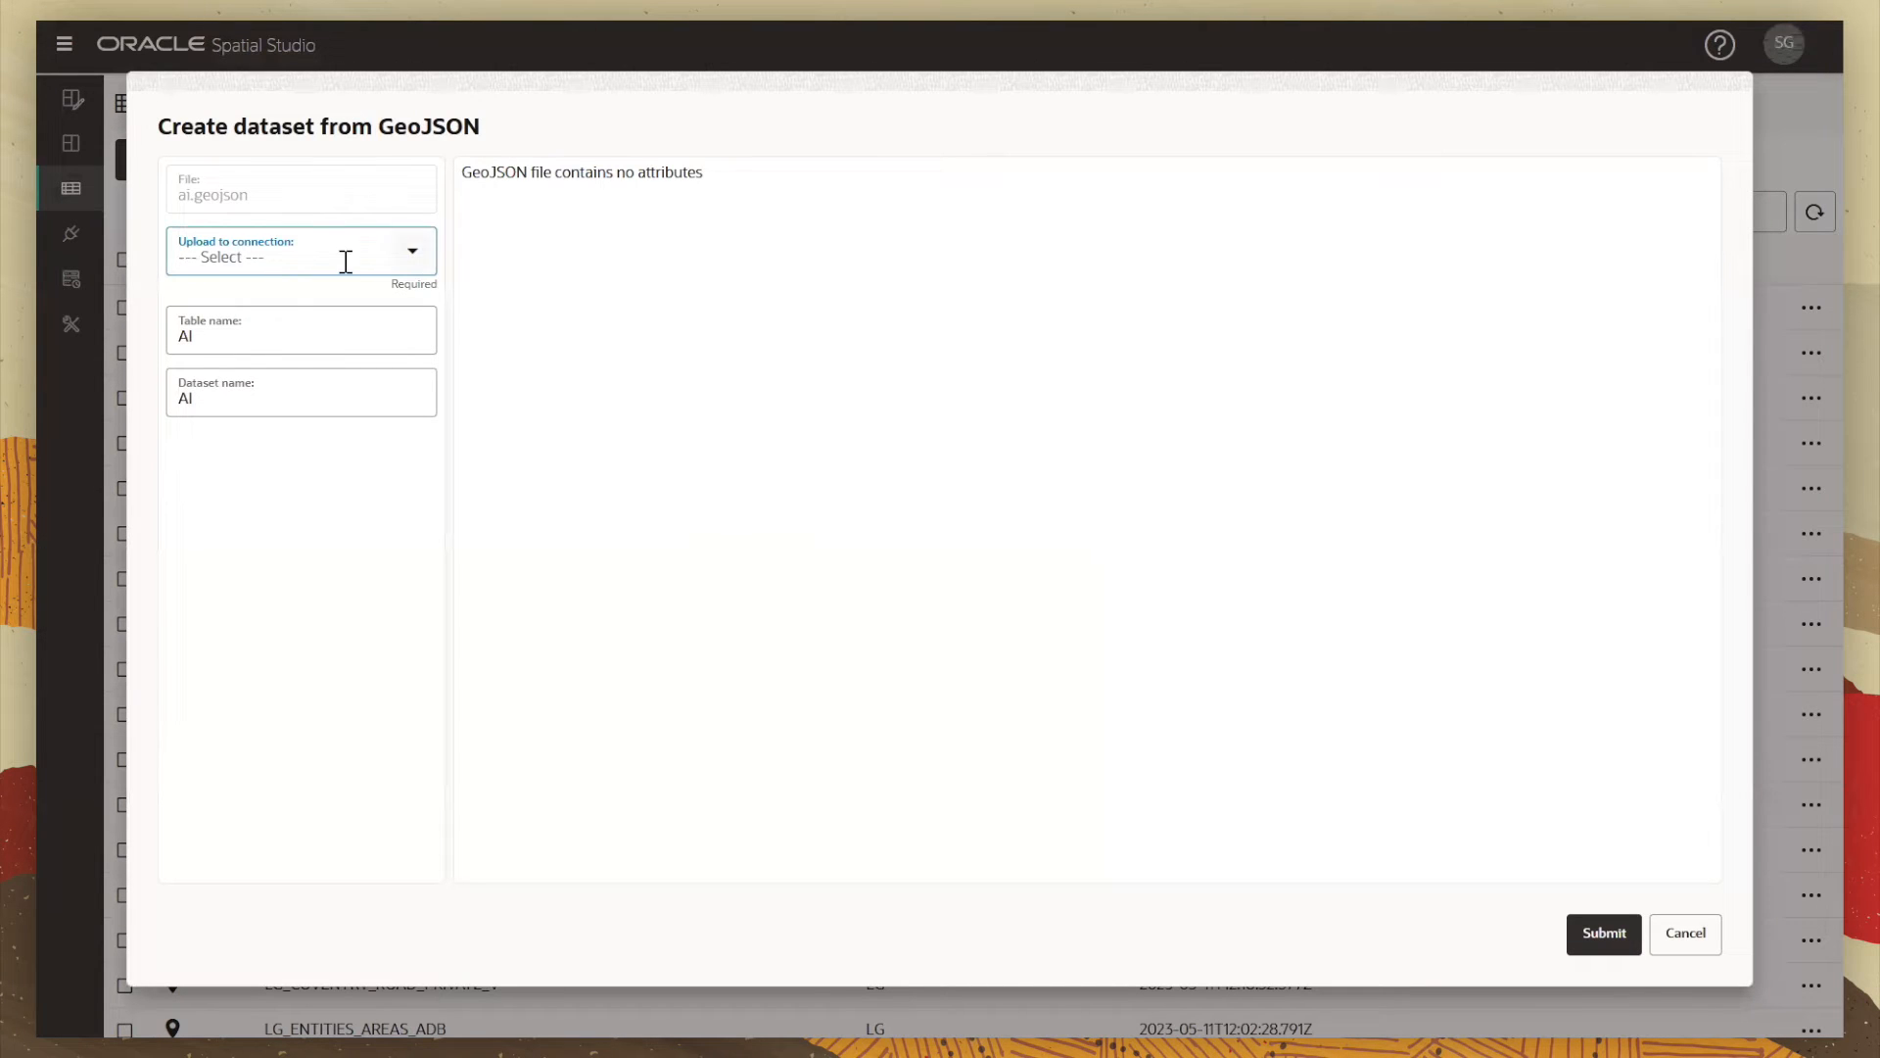
pyautogui.click(417, 255)
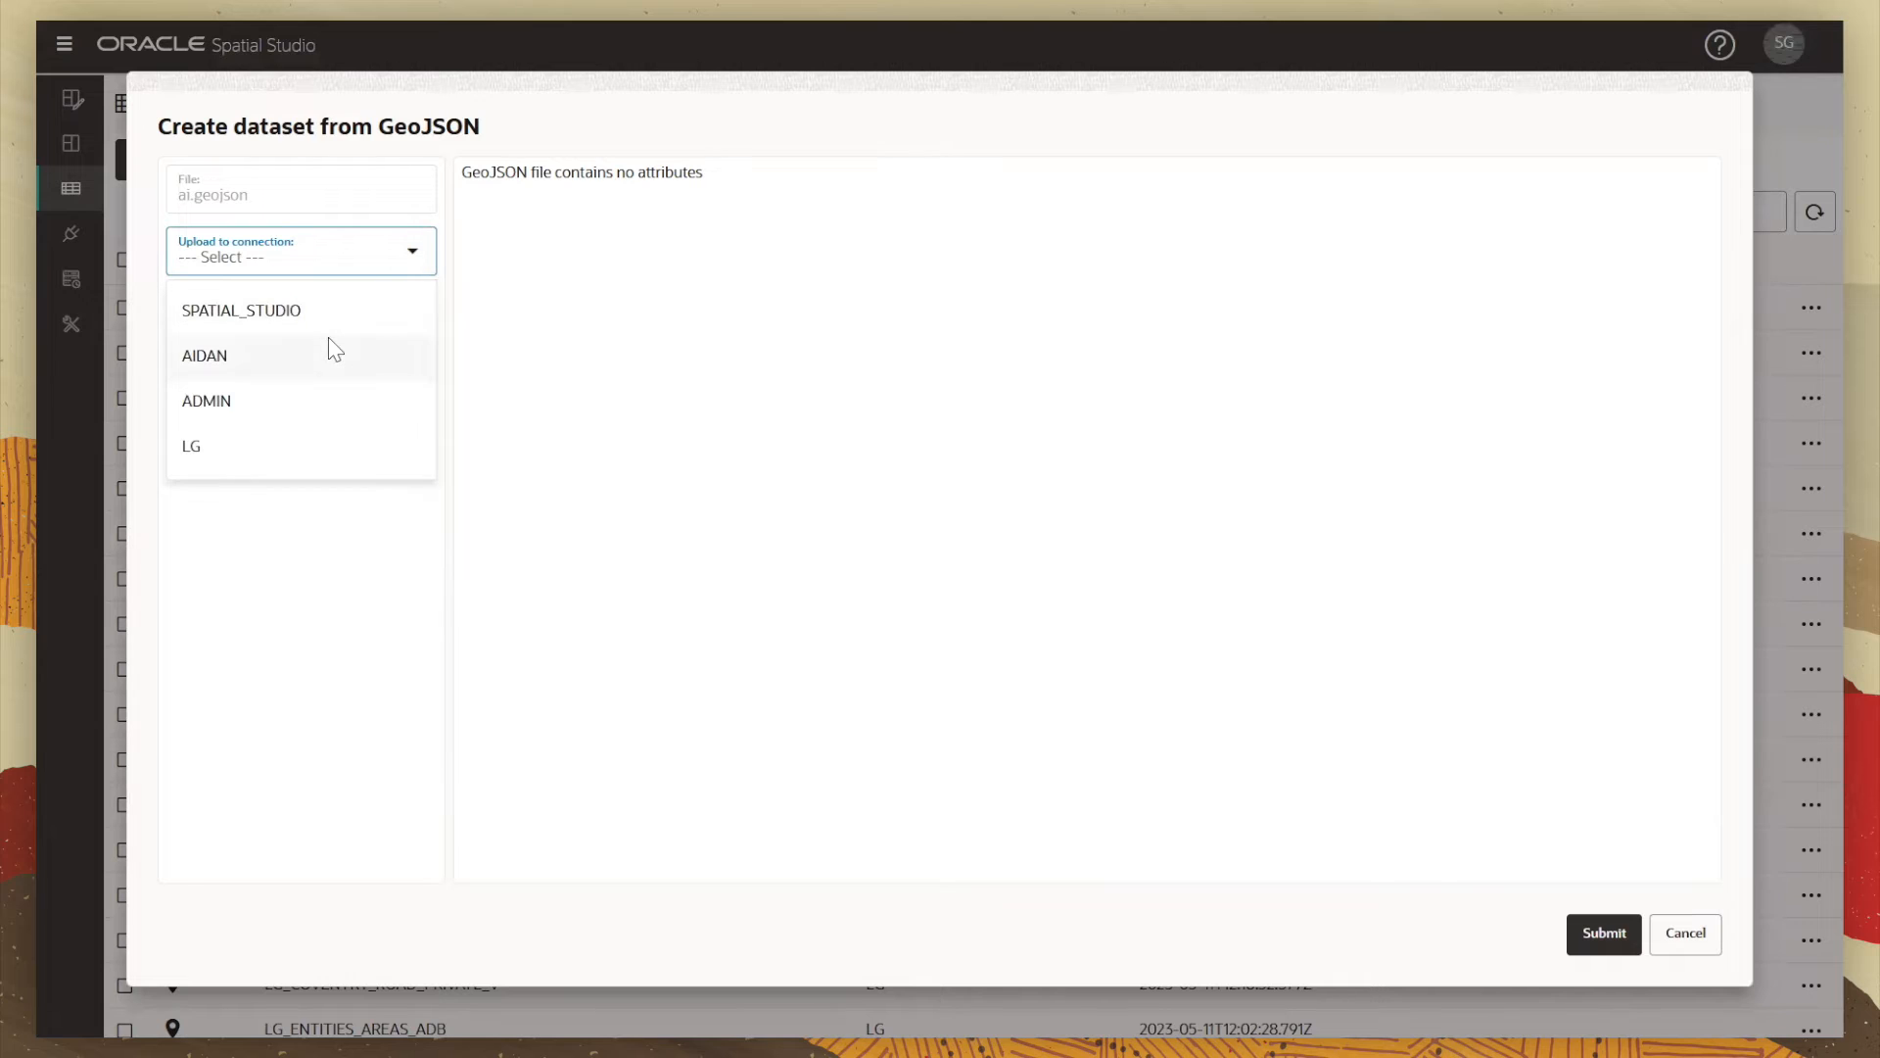
pyautogui.click(314, 395)
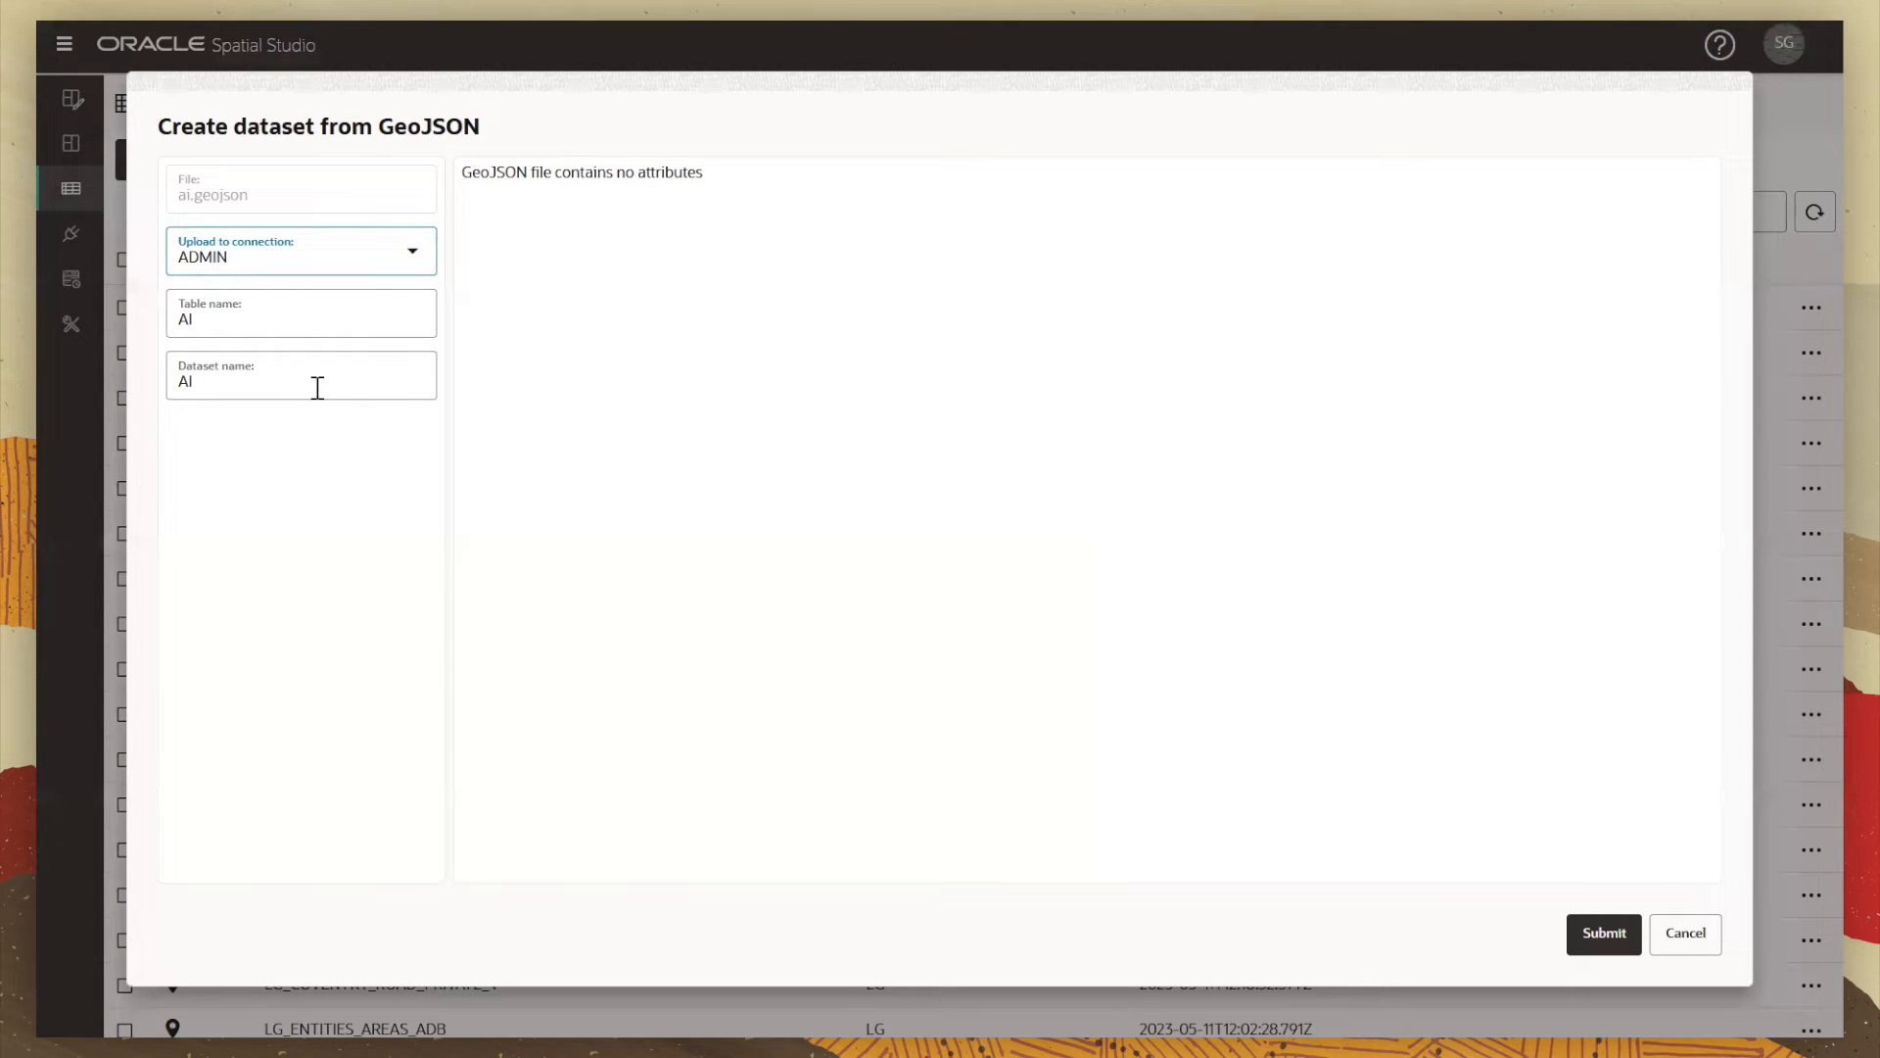
pyautogui.click(386, 251)
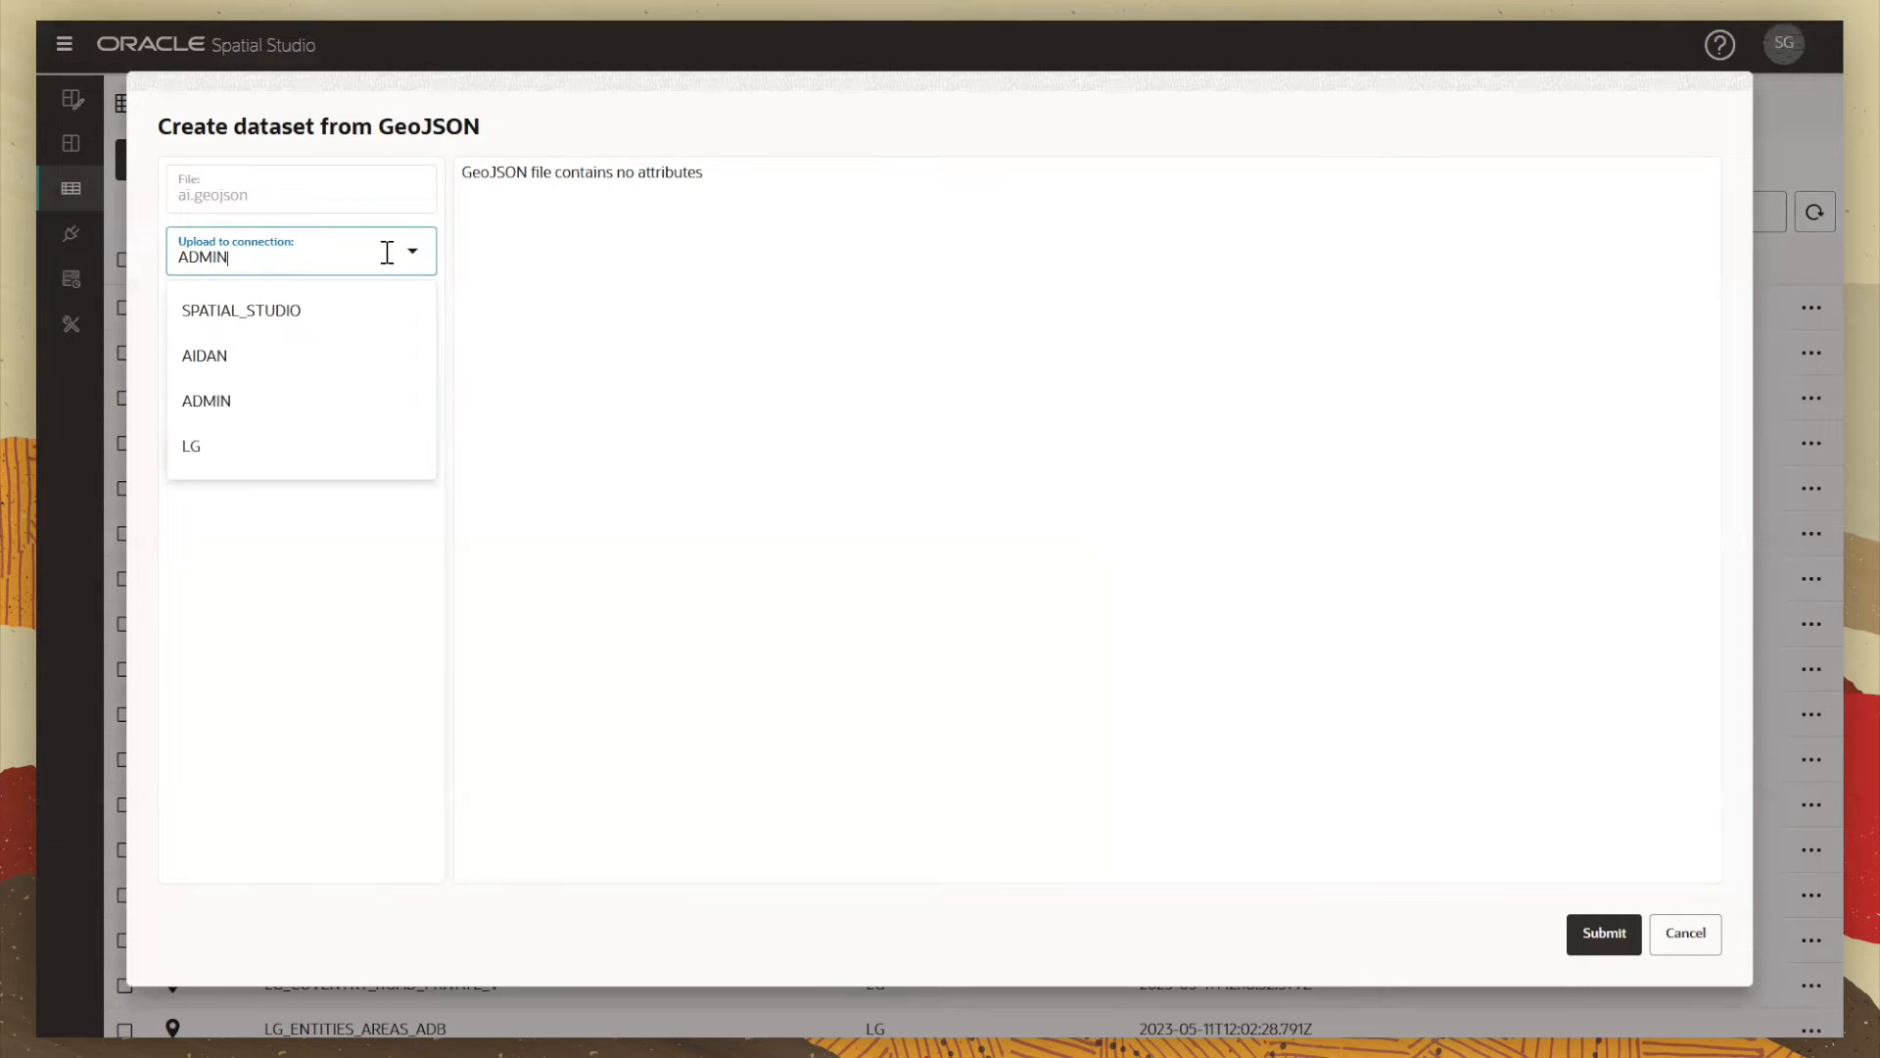
pyautogui.click(239, 416)
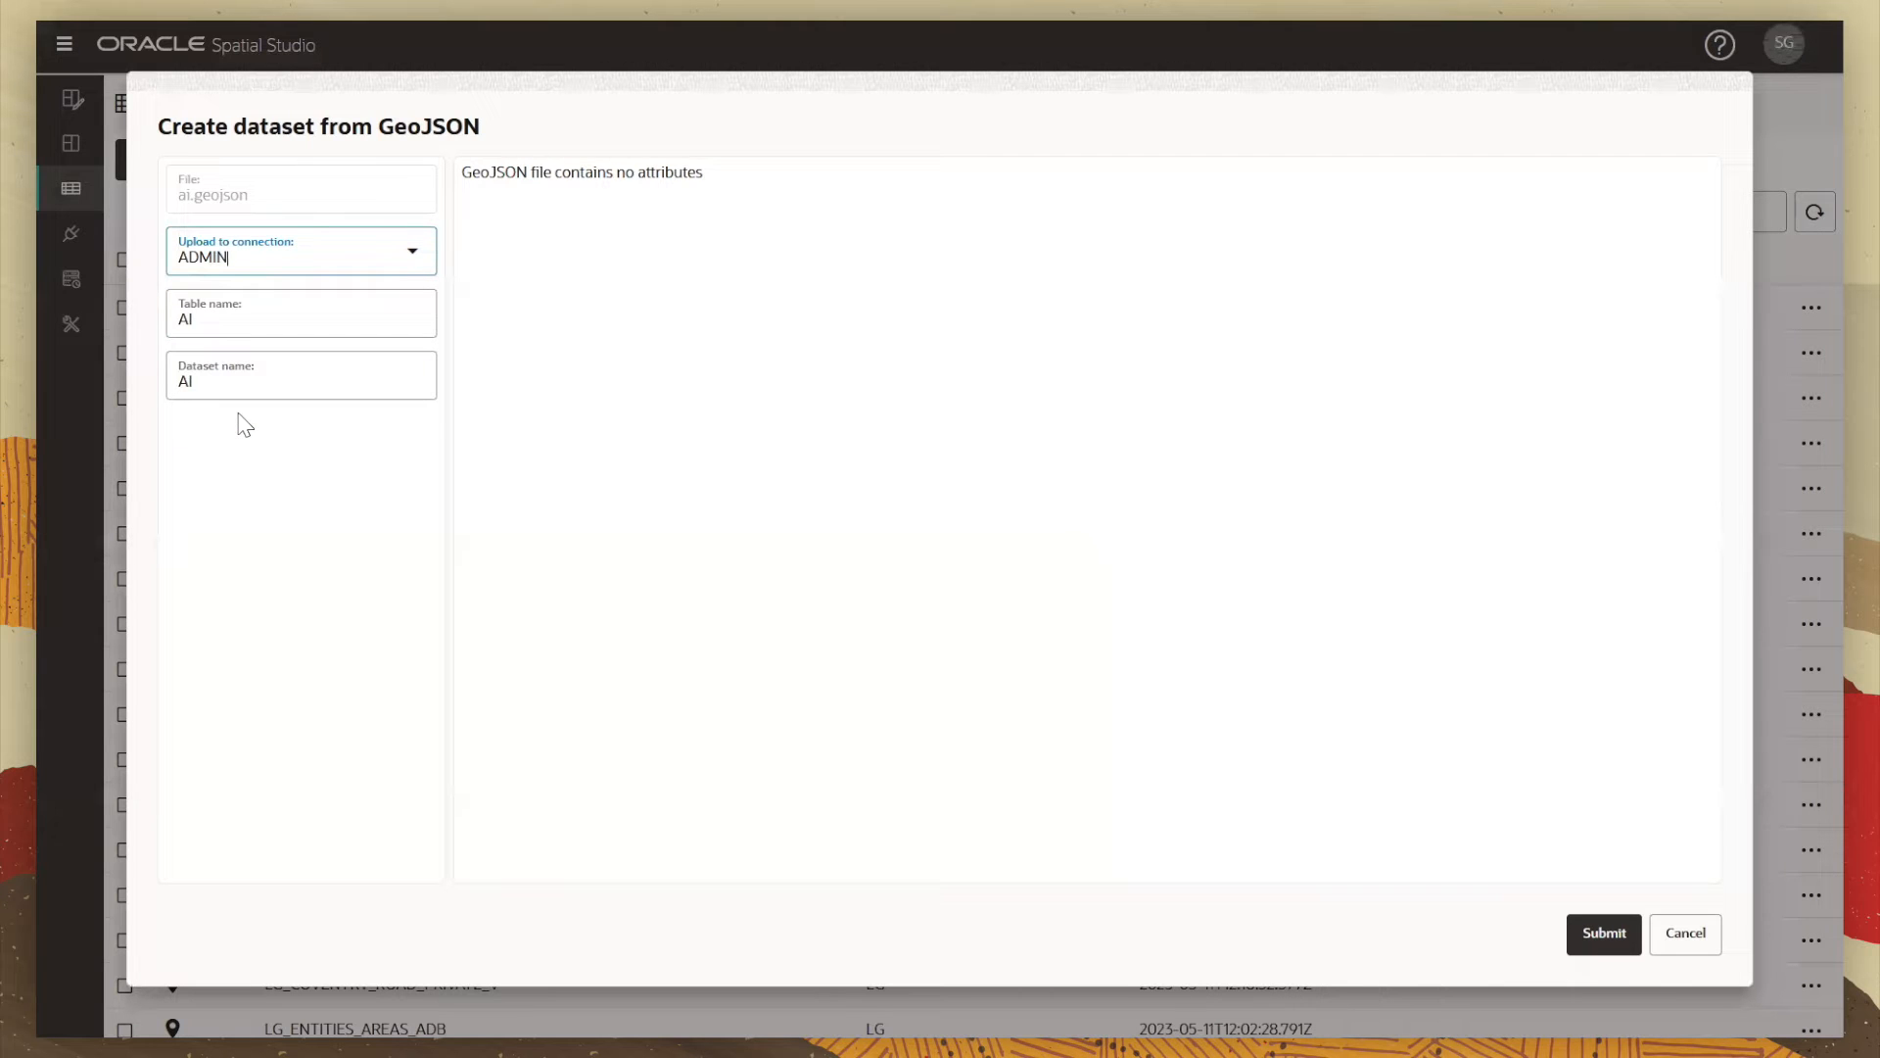
pyautogui.click(1598, 936)
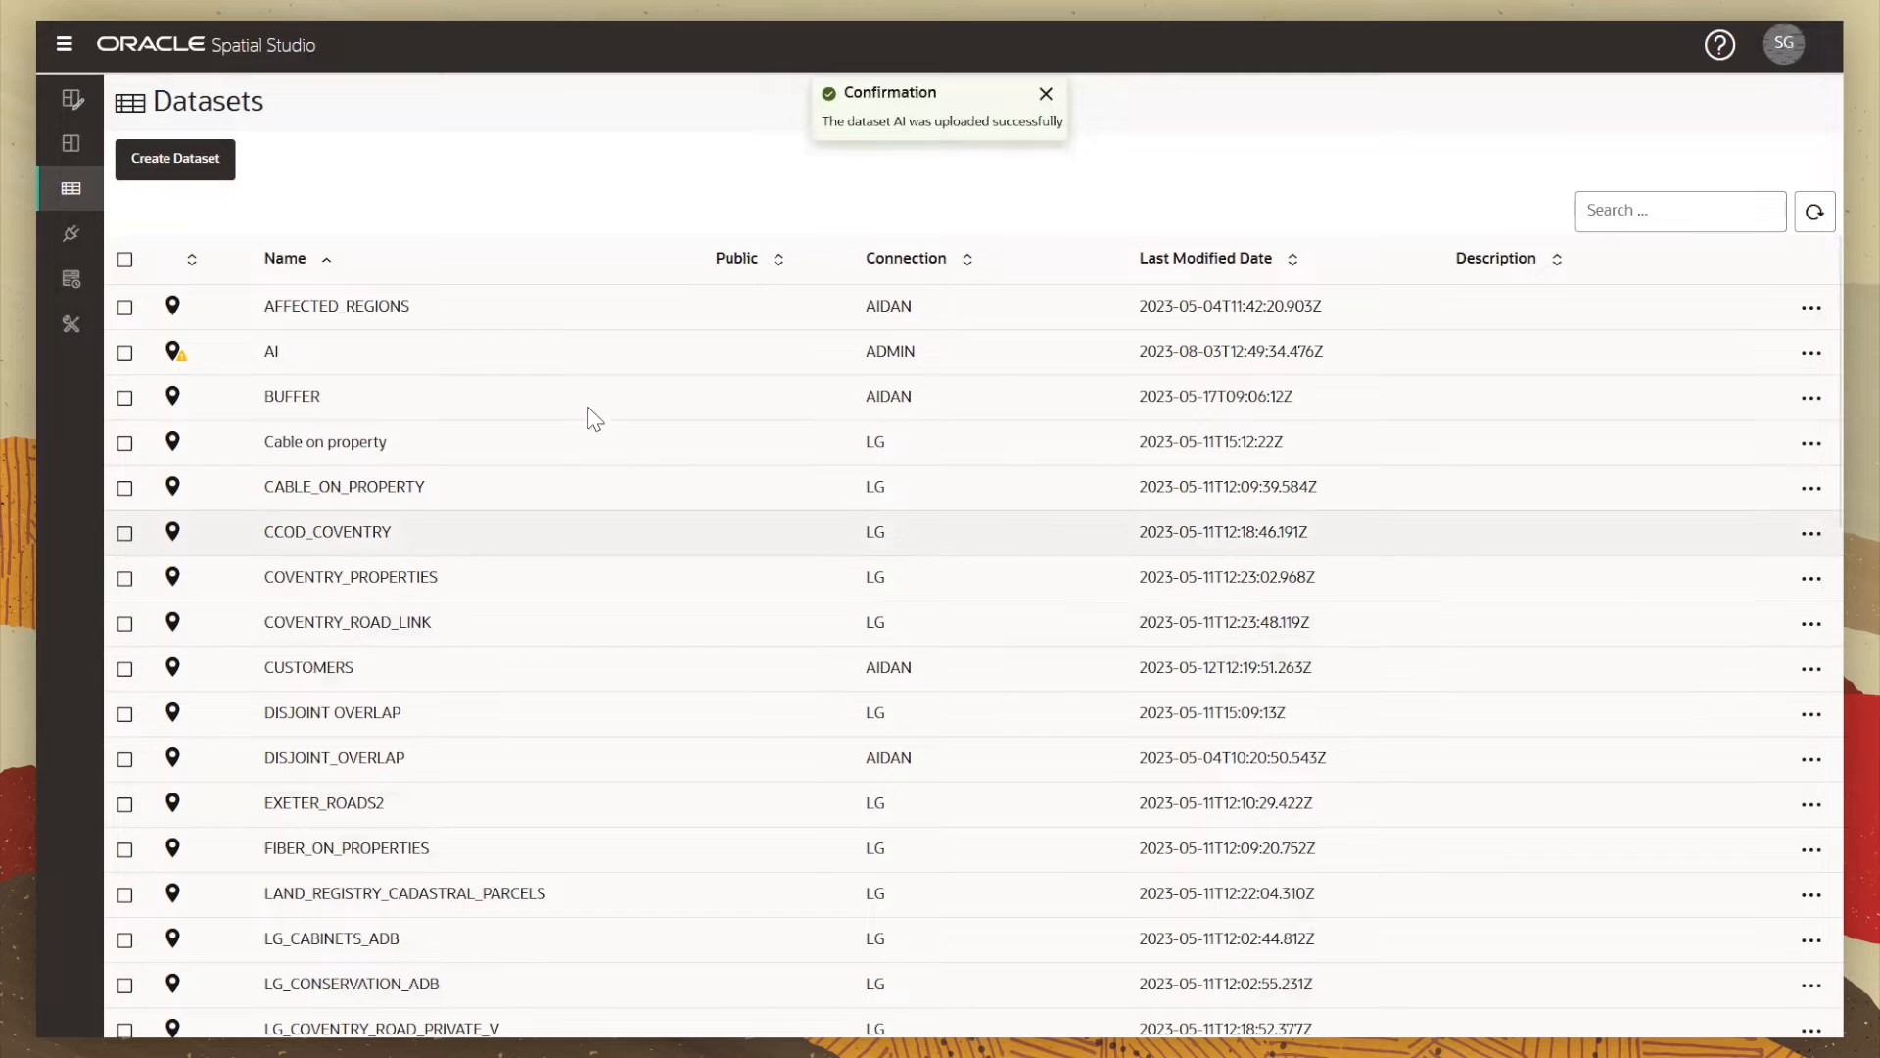
# Step: Set AKEY as the AI dataset's key column in its Columns properties and apply
pyautogui.click(183, 355)
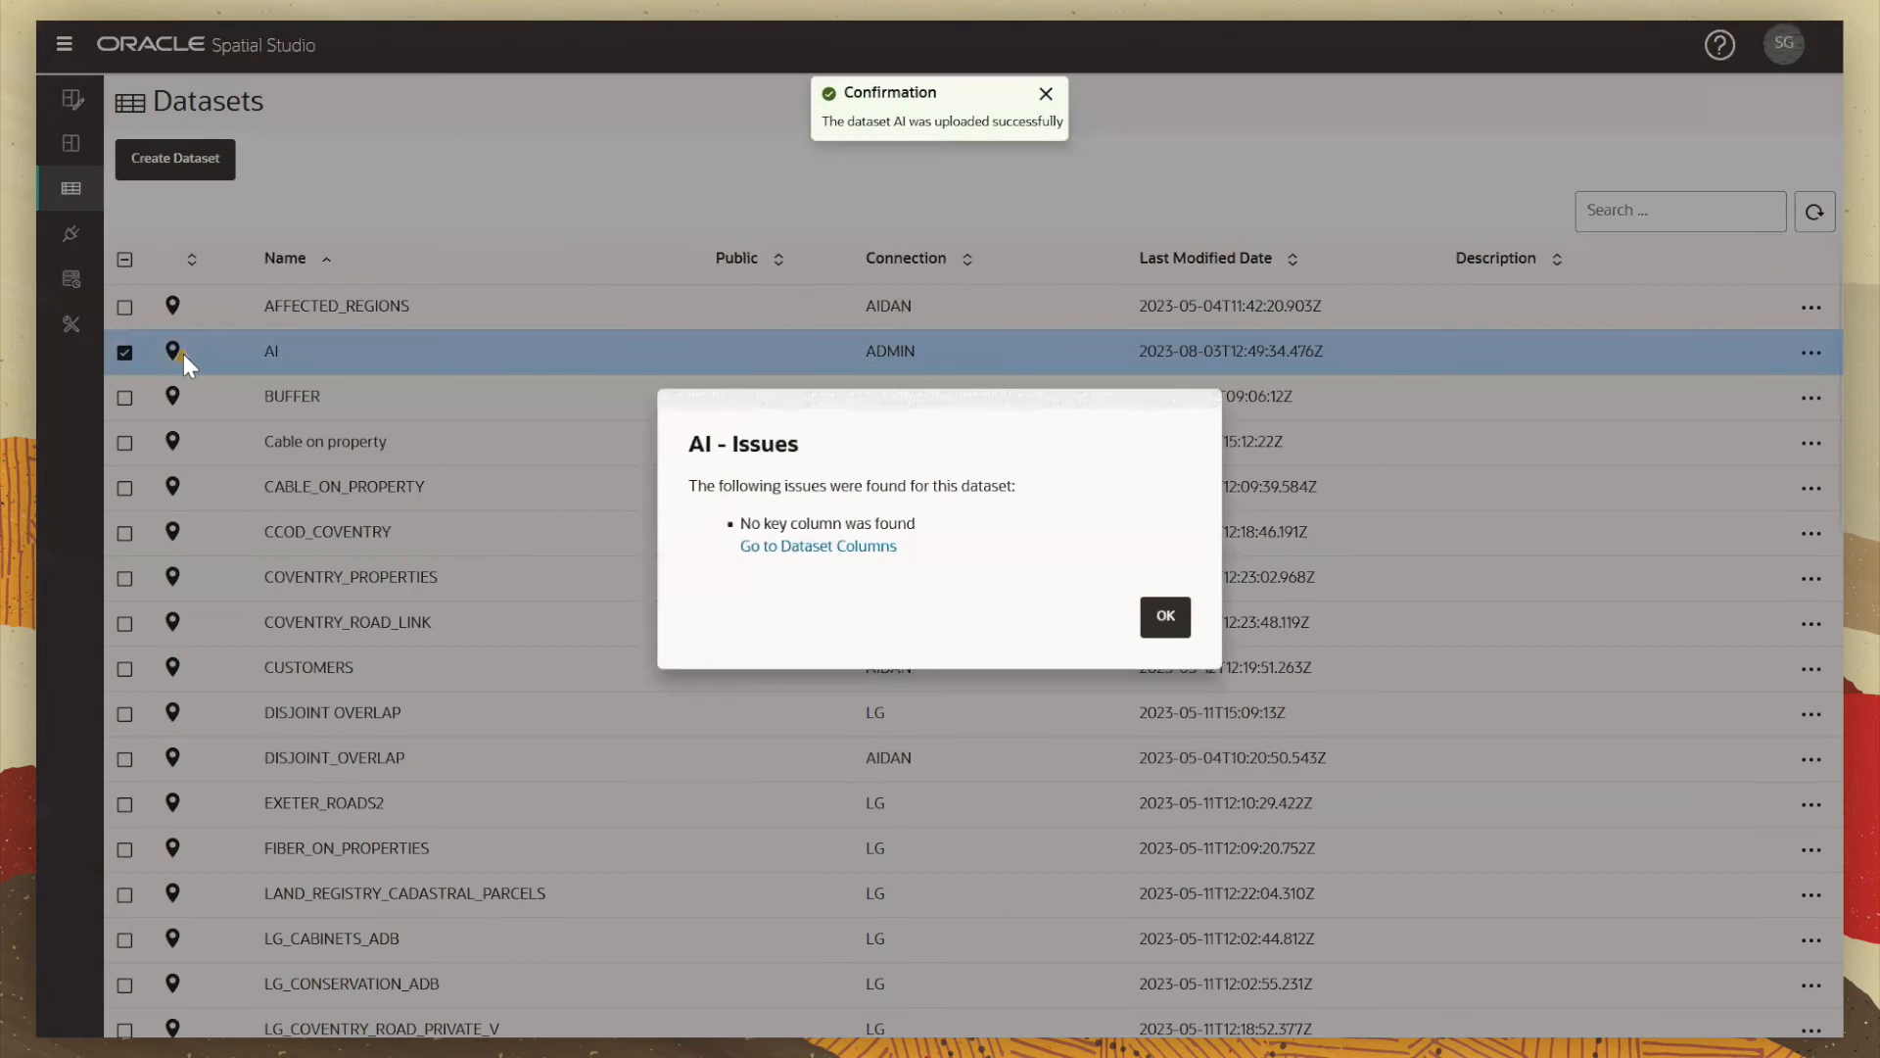
pyautogui.click(847, 548)
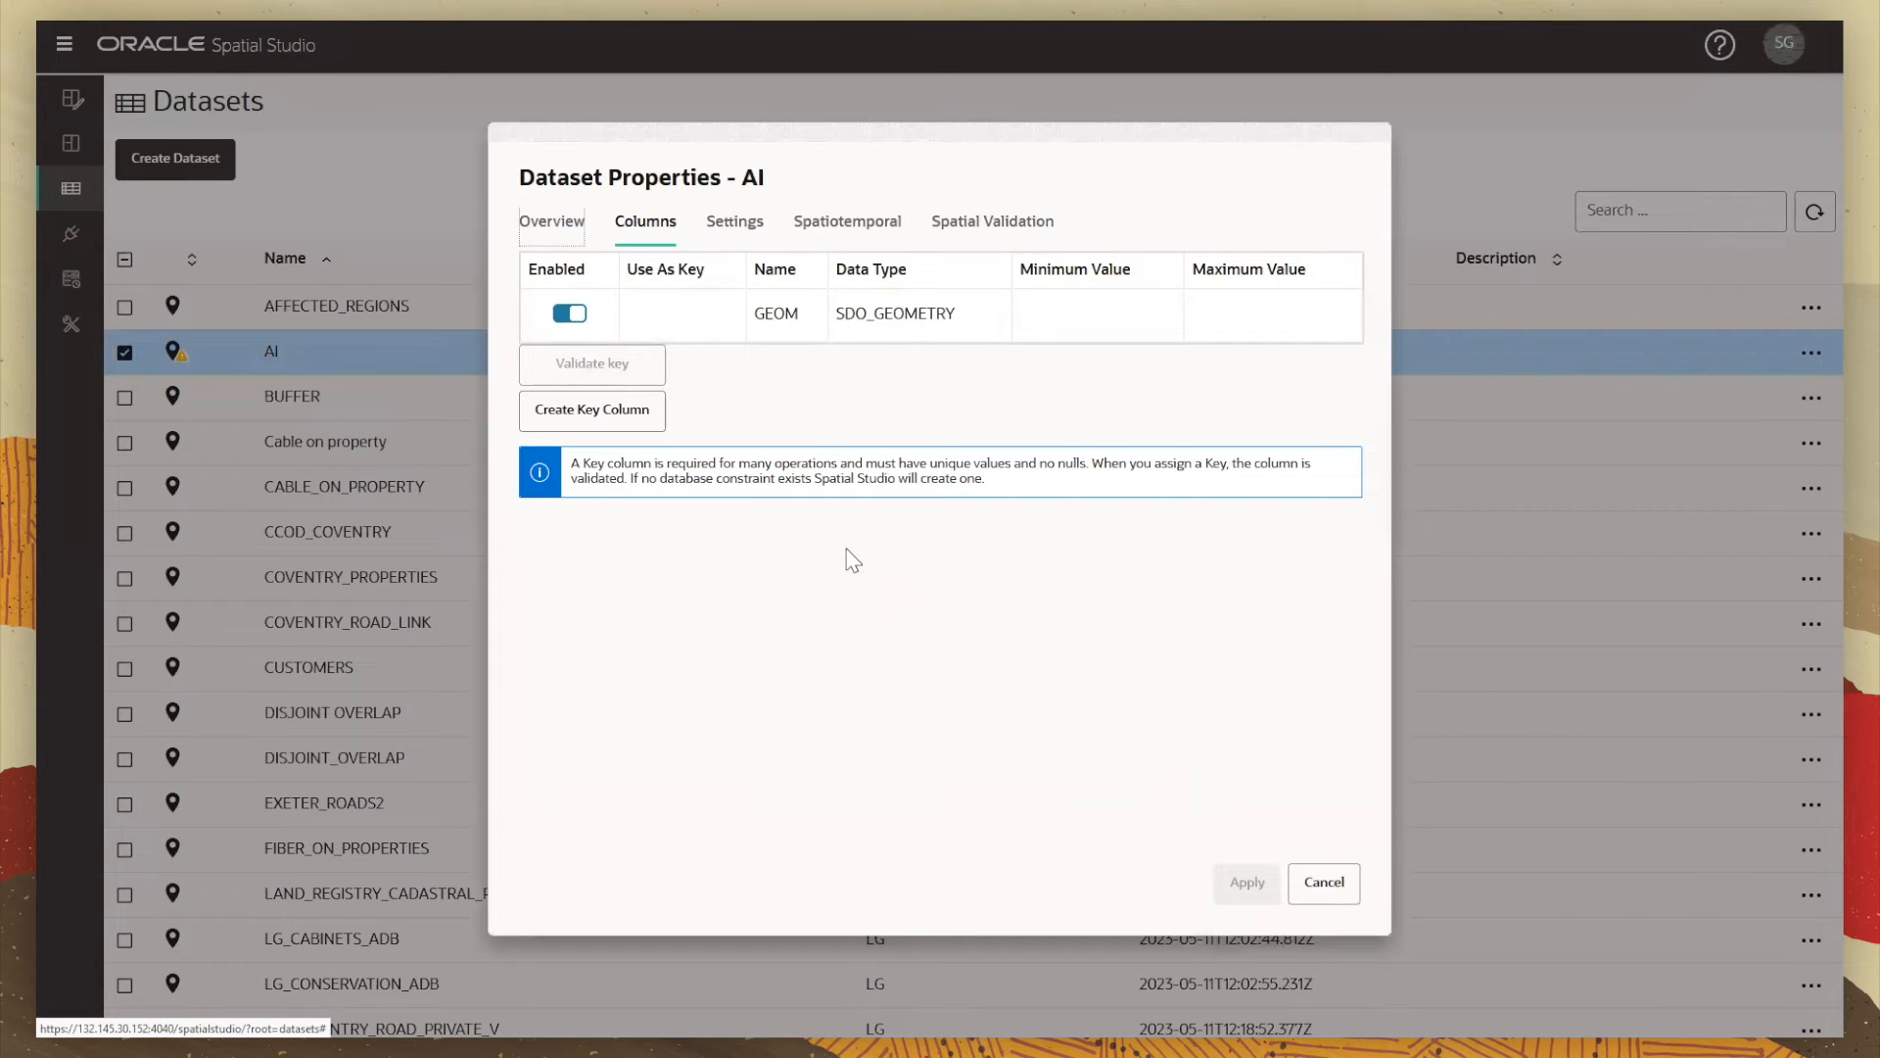
pyautogui.click(632, 416)
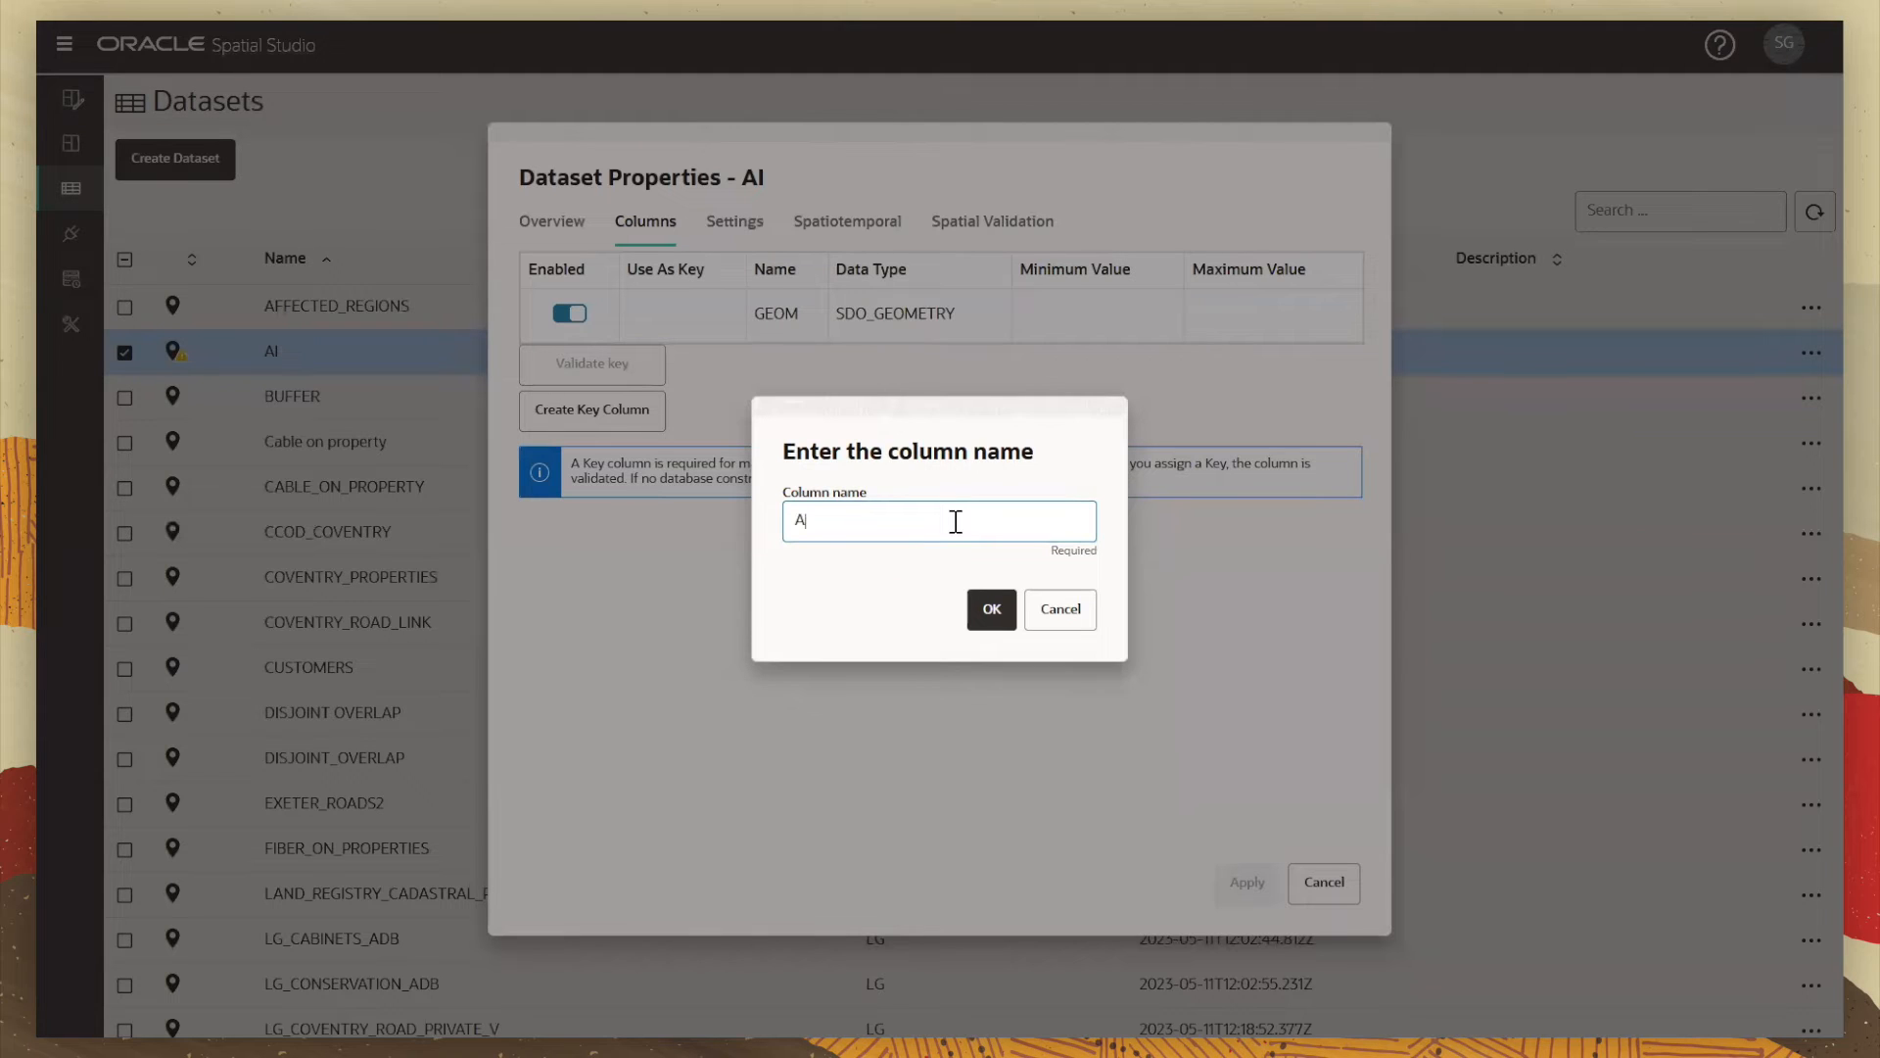
pyautogui.click(1003, 613)
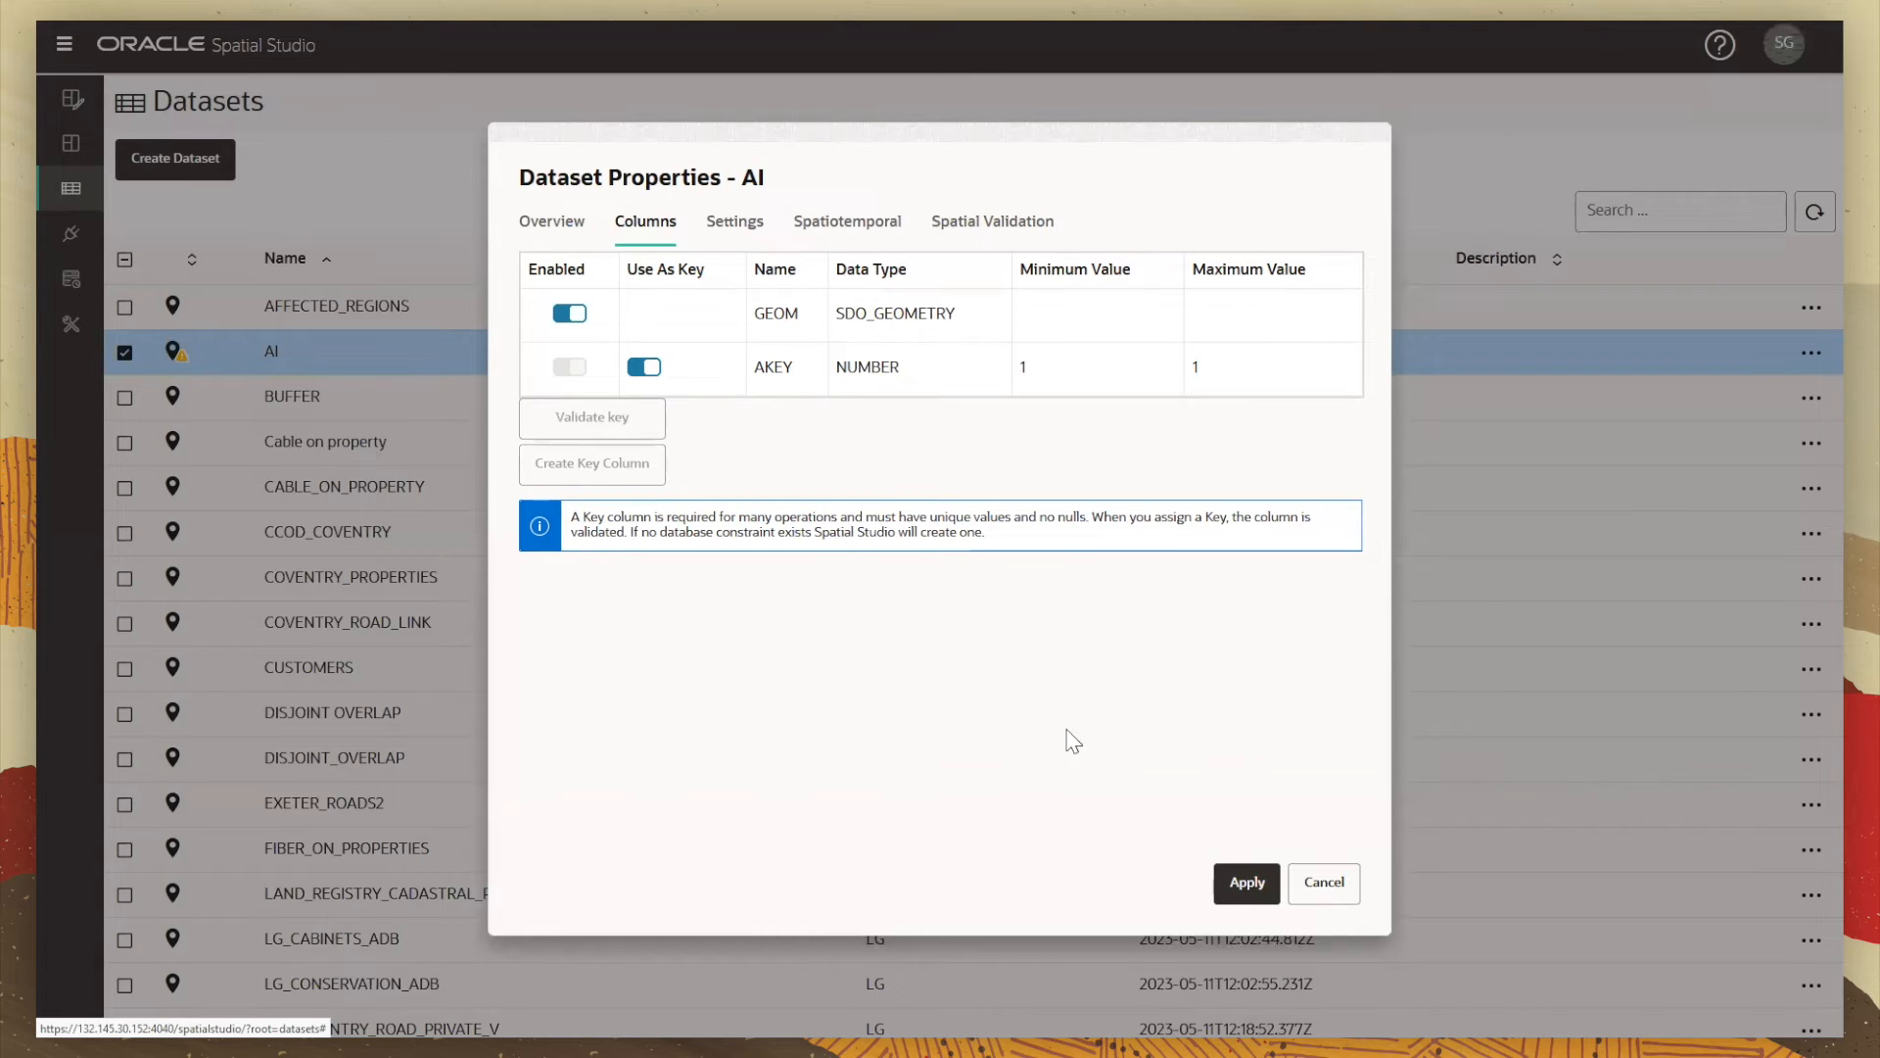
pyautogui.click(1224, 885)
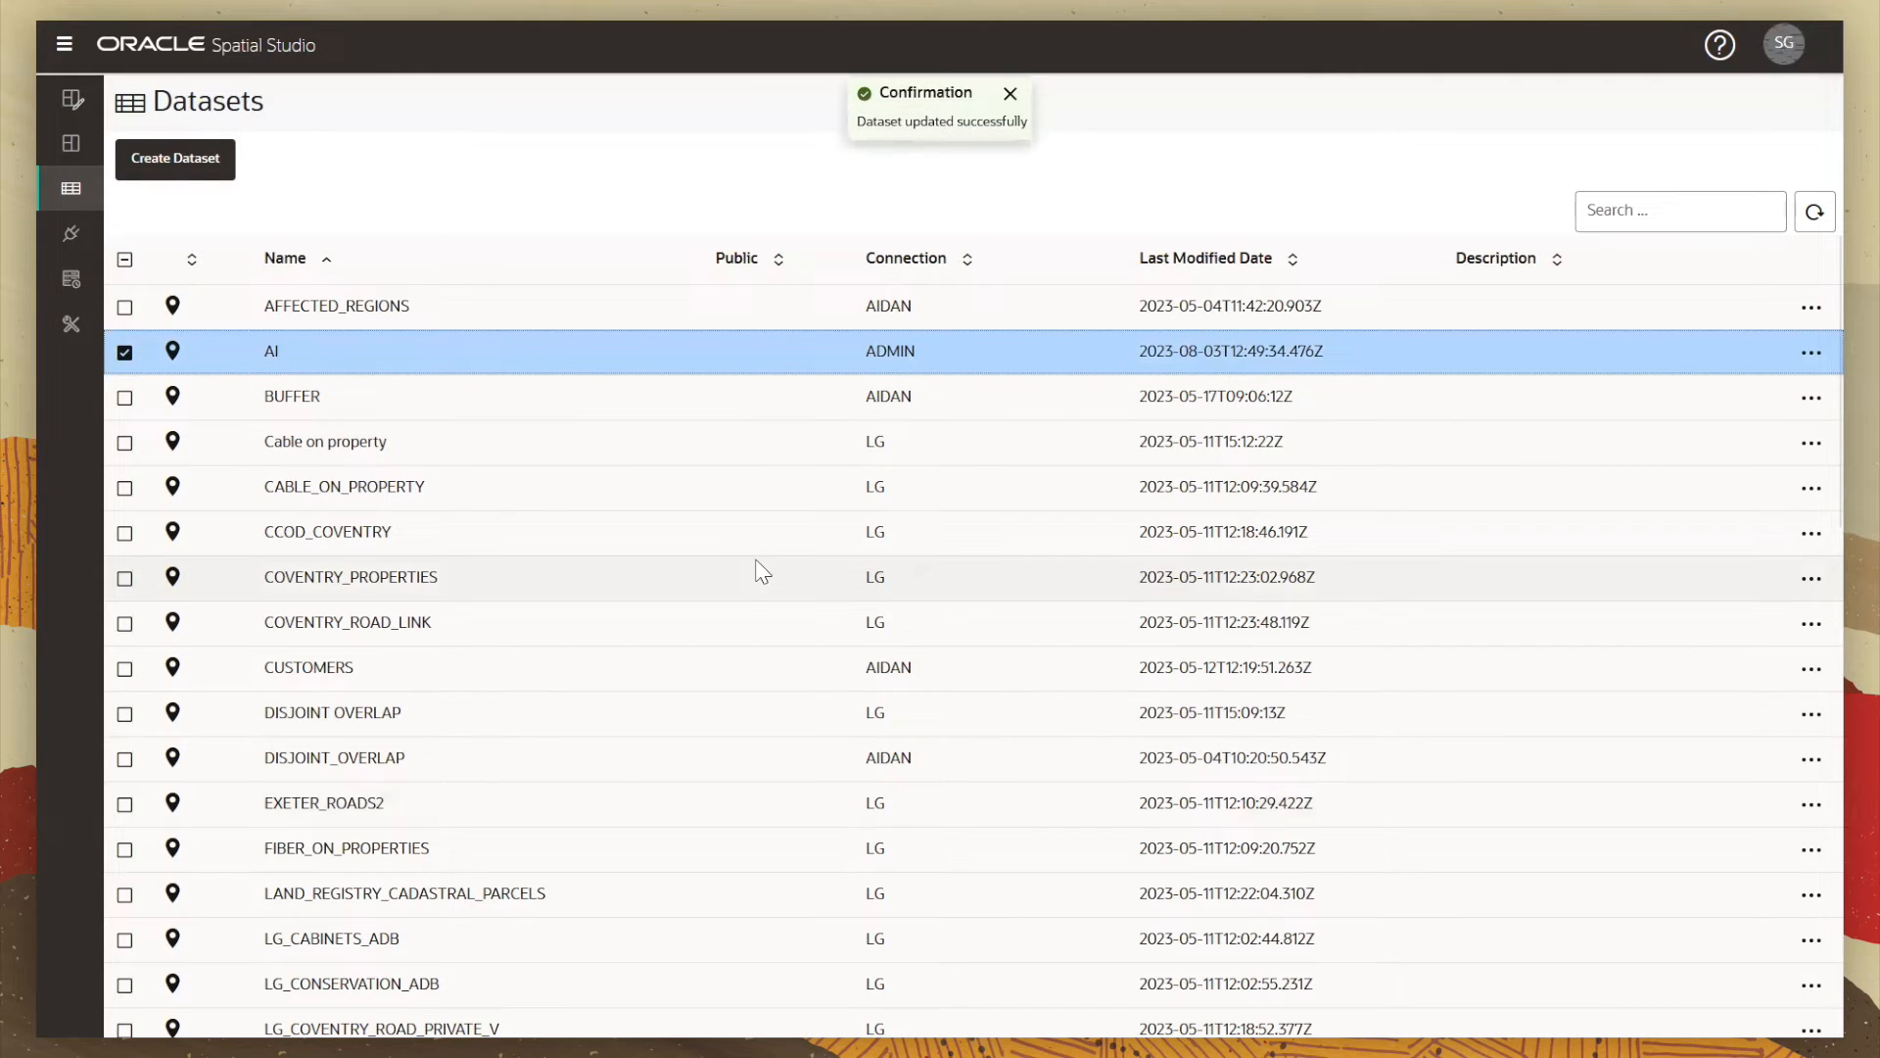
# Step: Run Prepare > Reverse Geocode on AI's GEOM points with the default address columns
pyautogui.rightClick(398, 355)
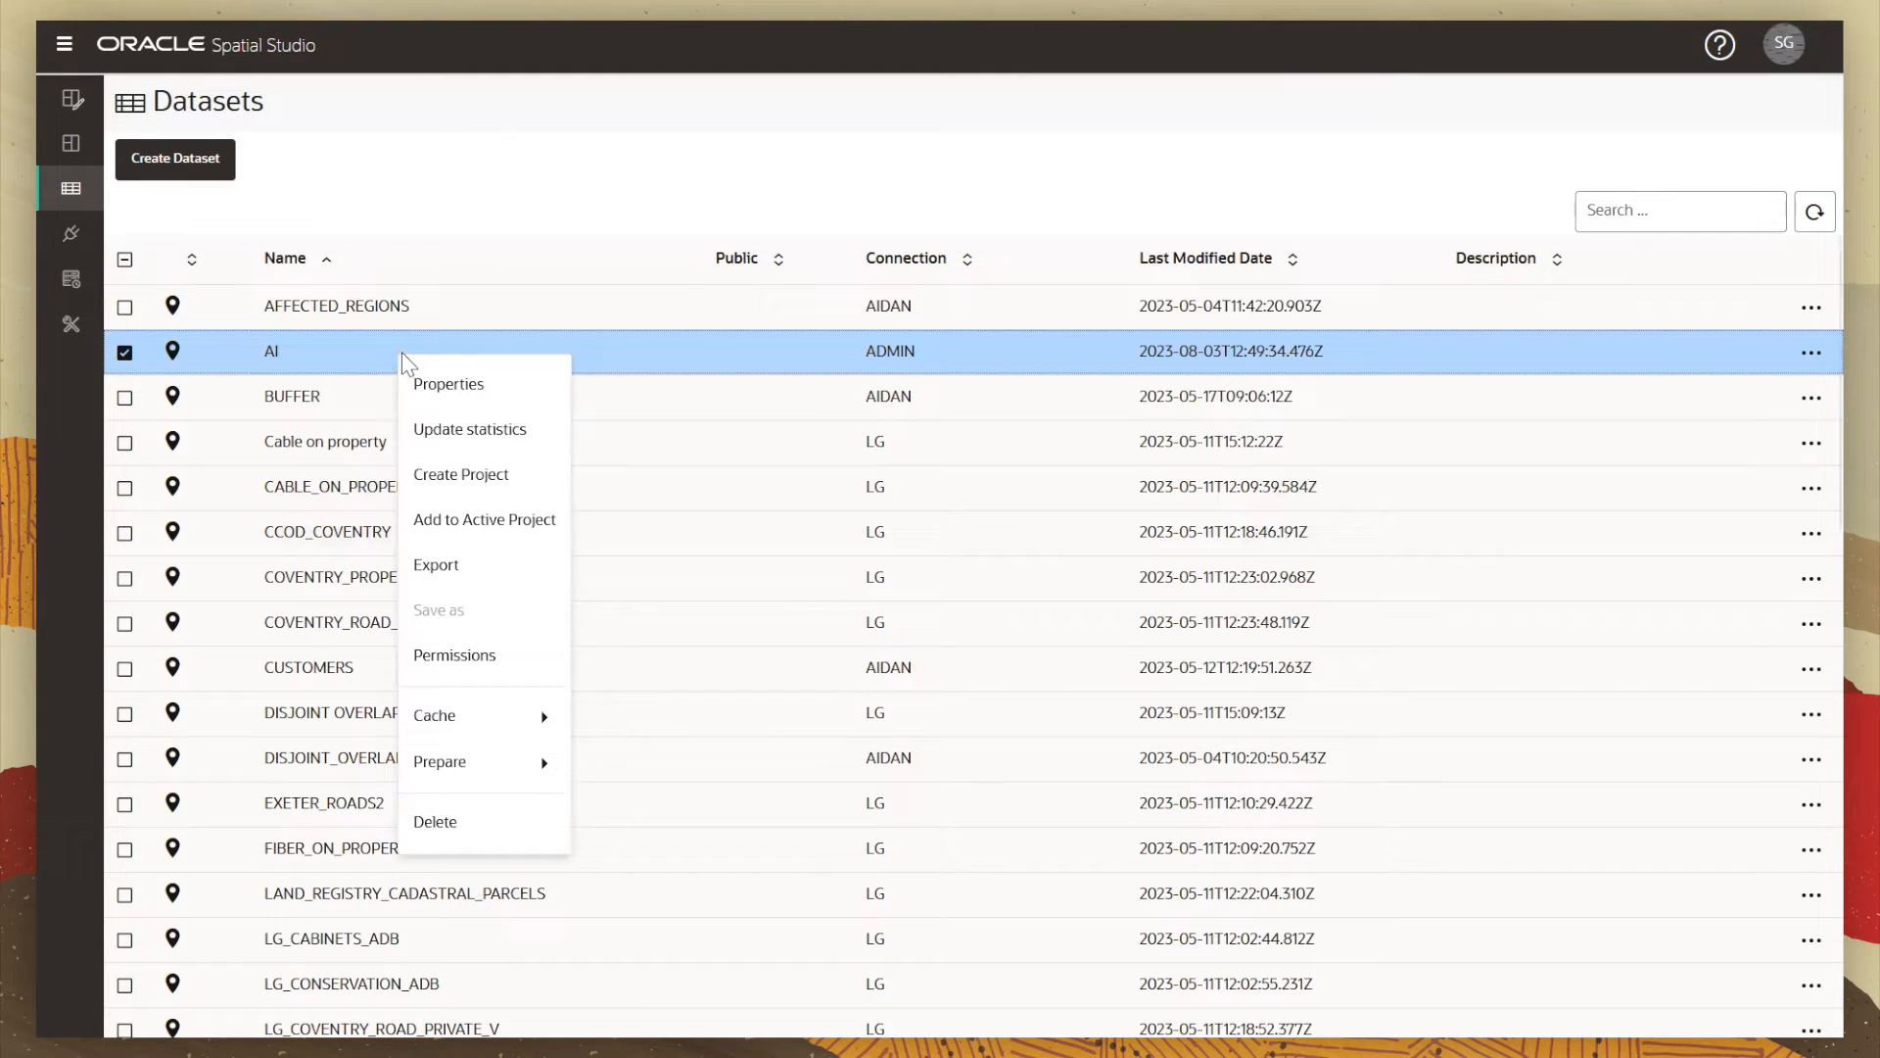
pyautogui.moveTo(501, 781)
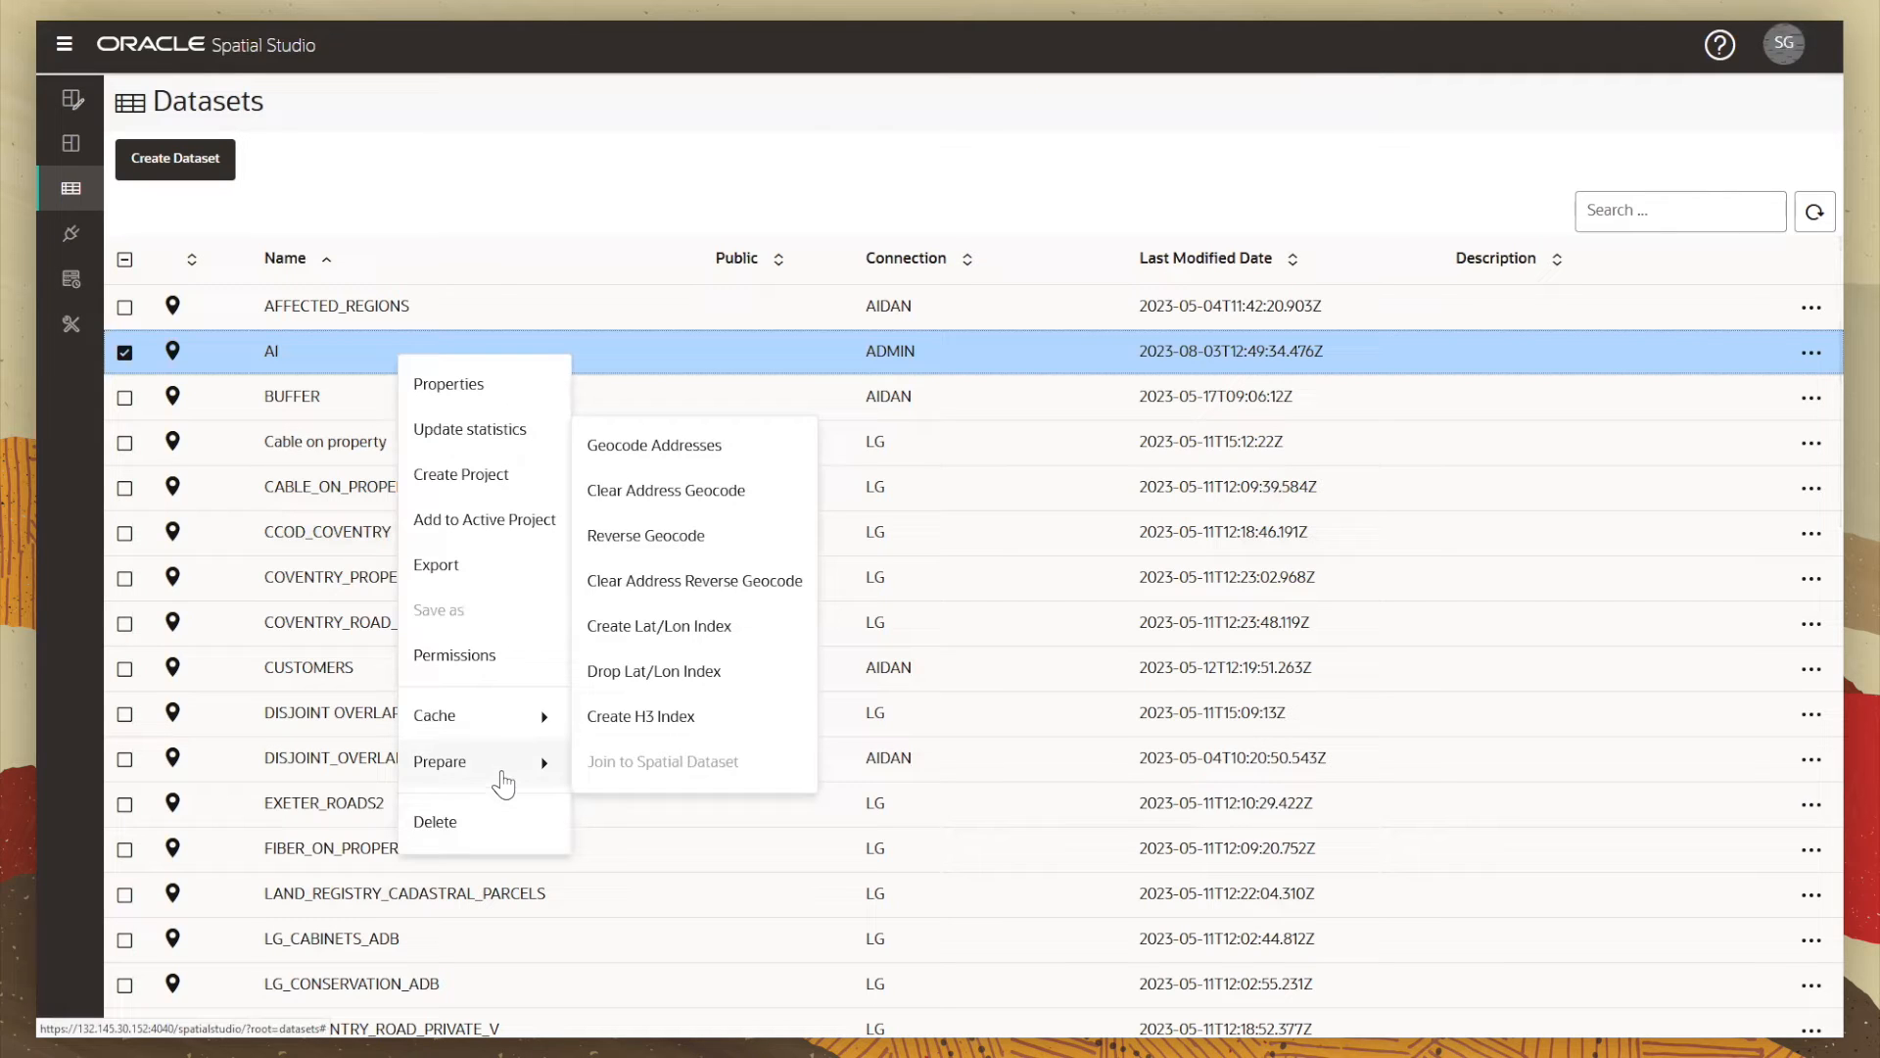
pyautogui.click(674, 548)
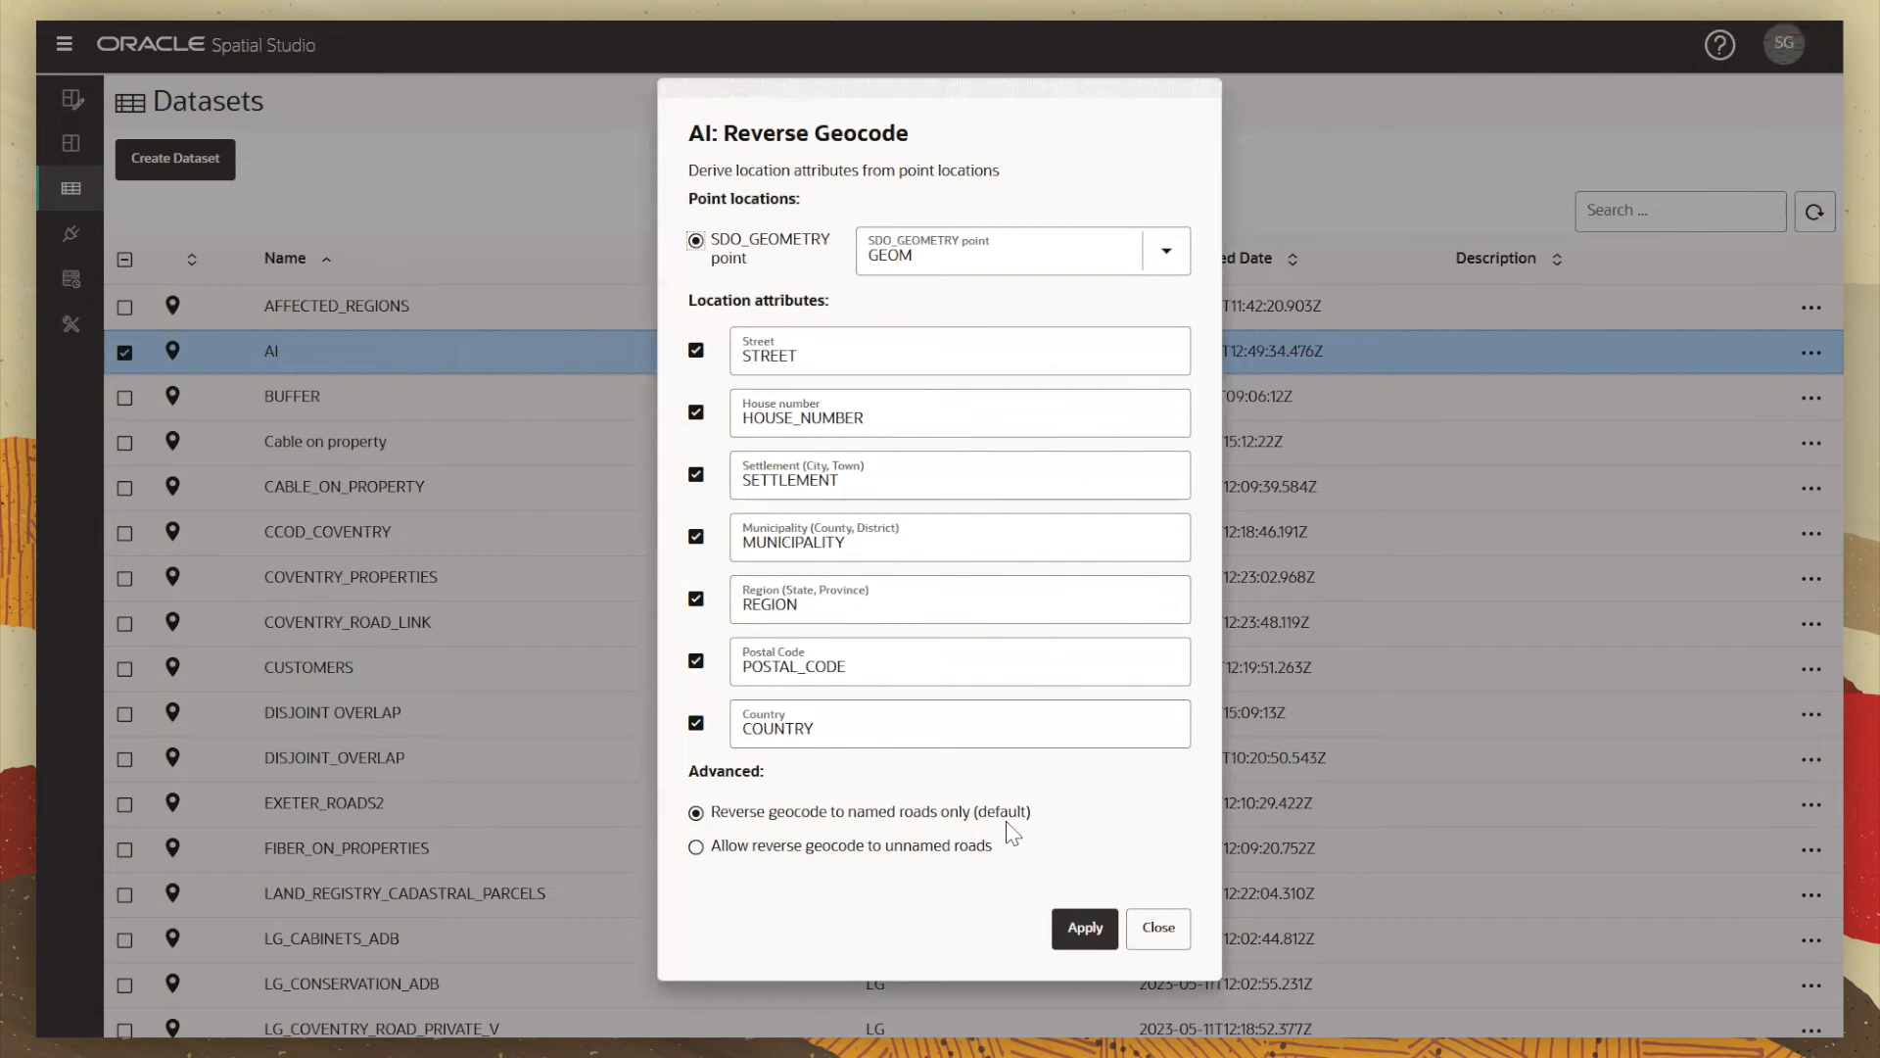
pyautogui.click(1091, 928)
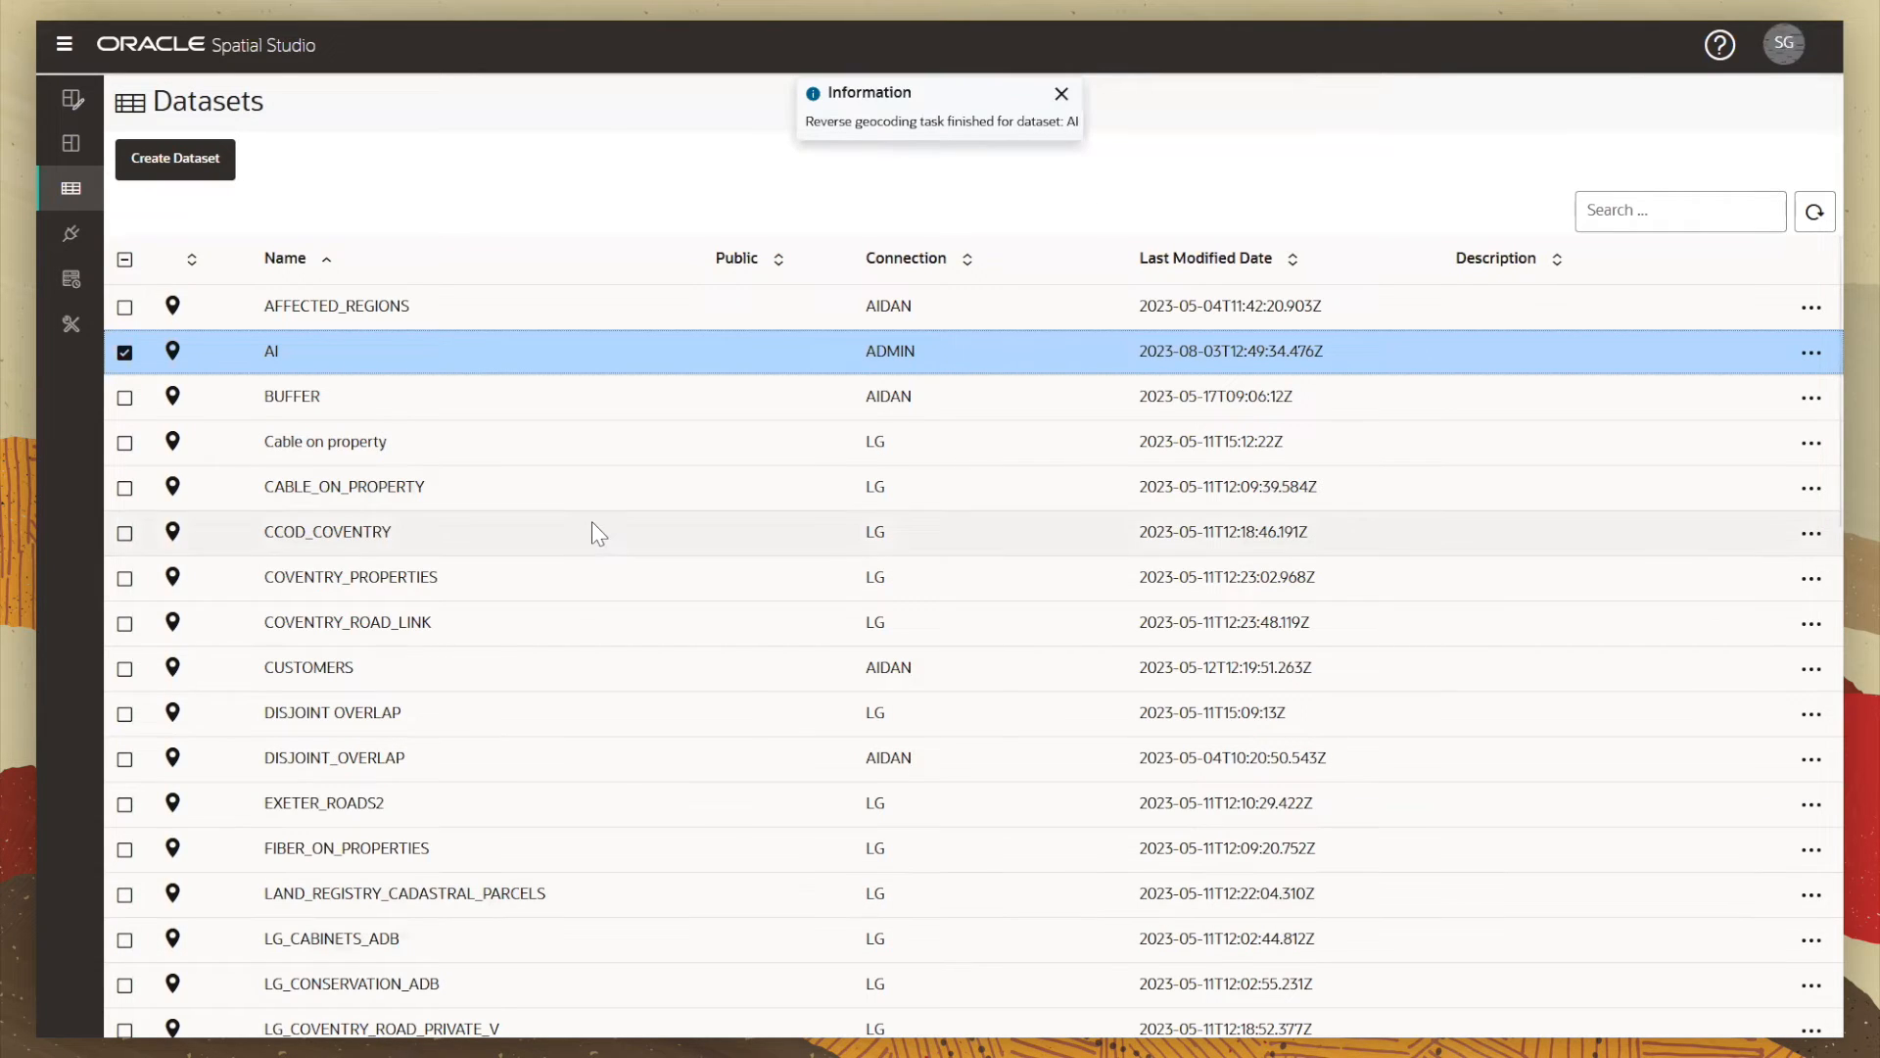
# Step: Add the AI dataset to the active project and open that project
pyautogui.rightClick(486, 359)
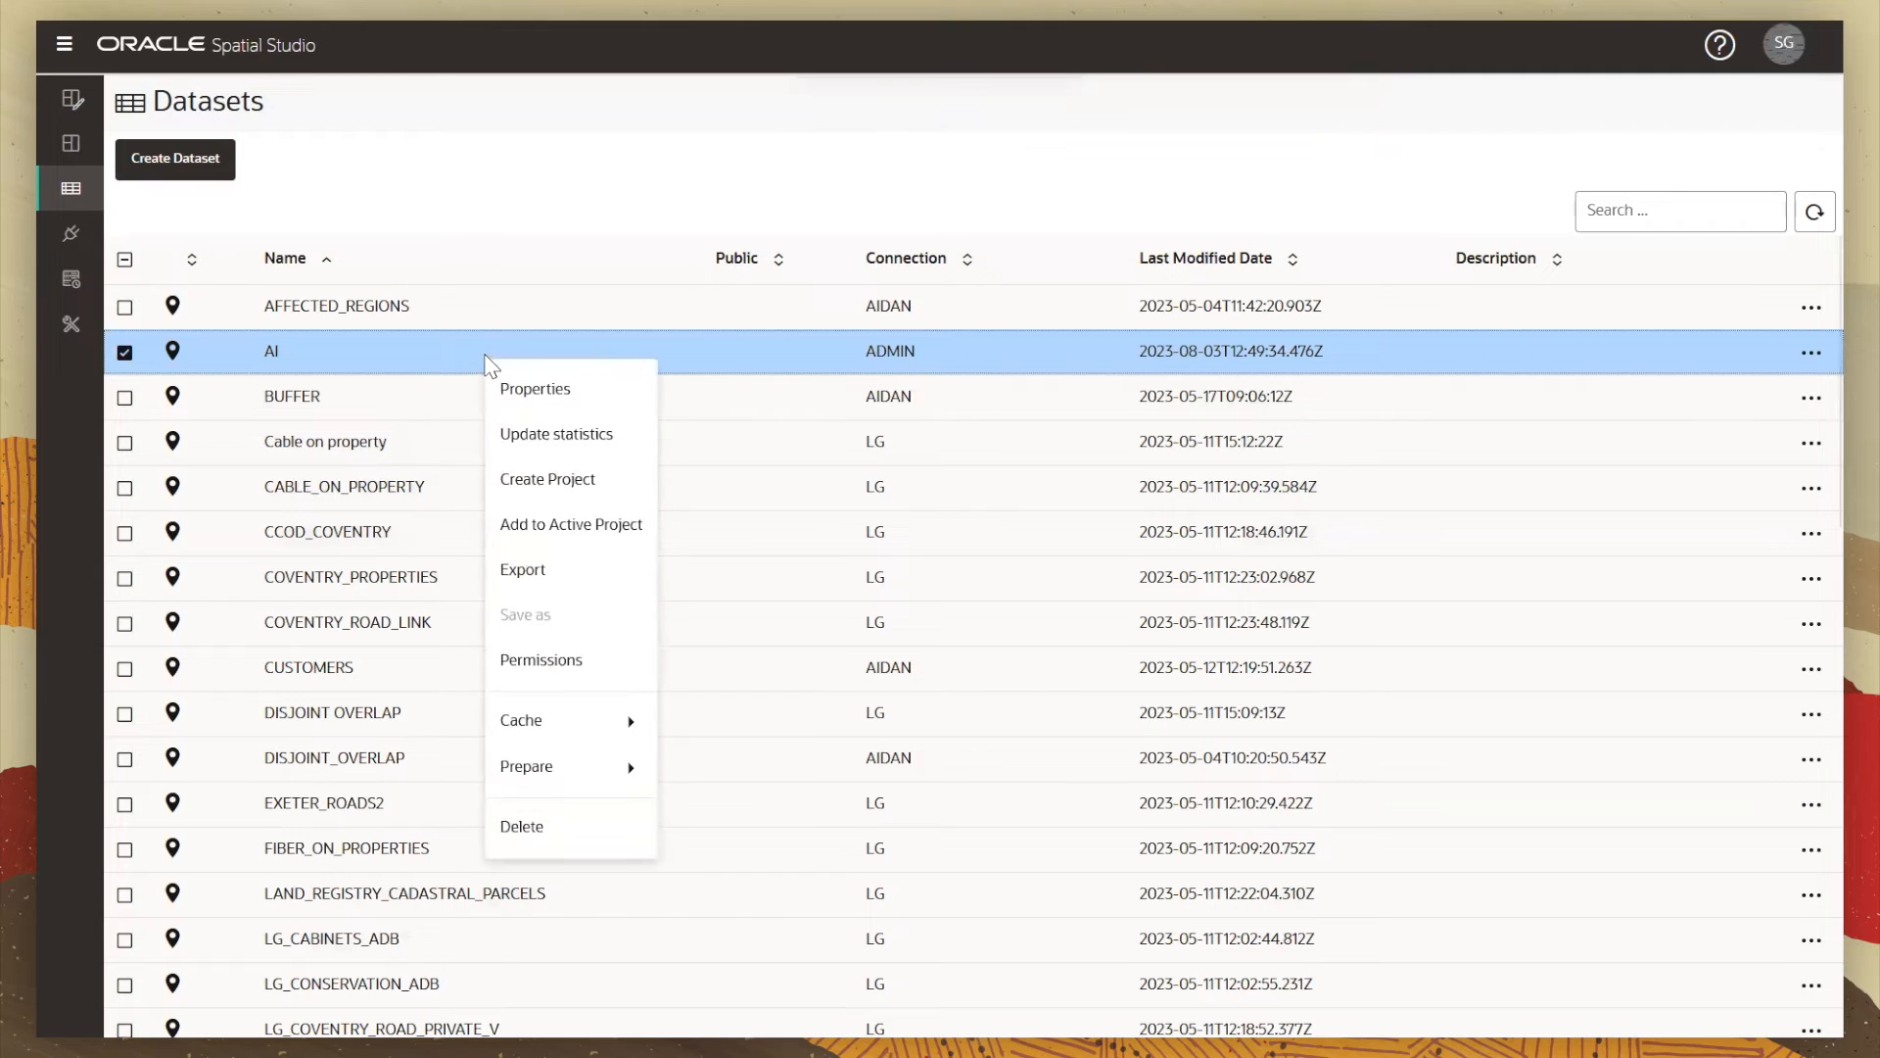
pyautogui.click(529, 526)
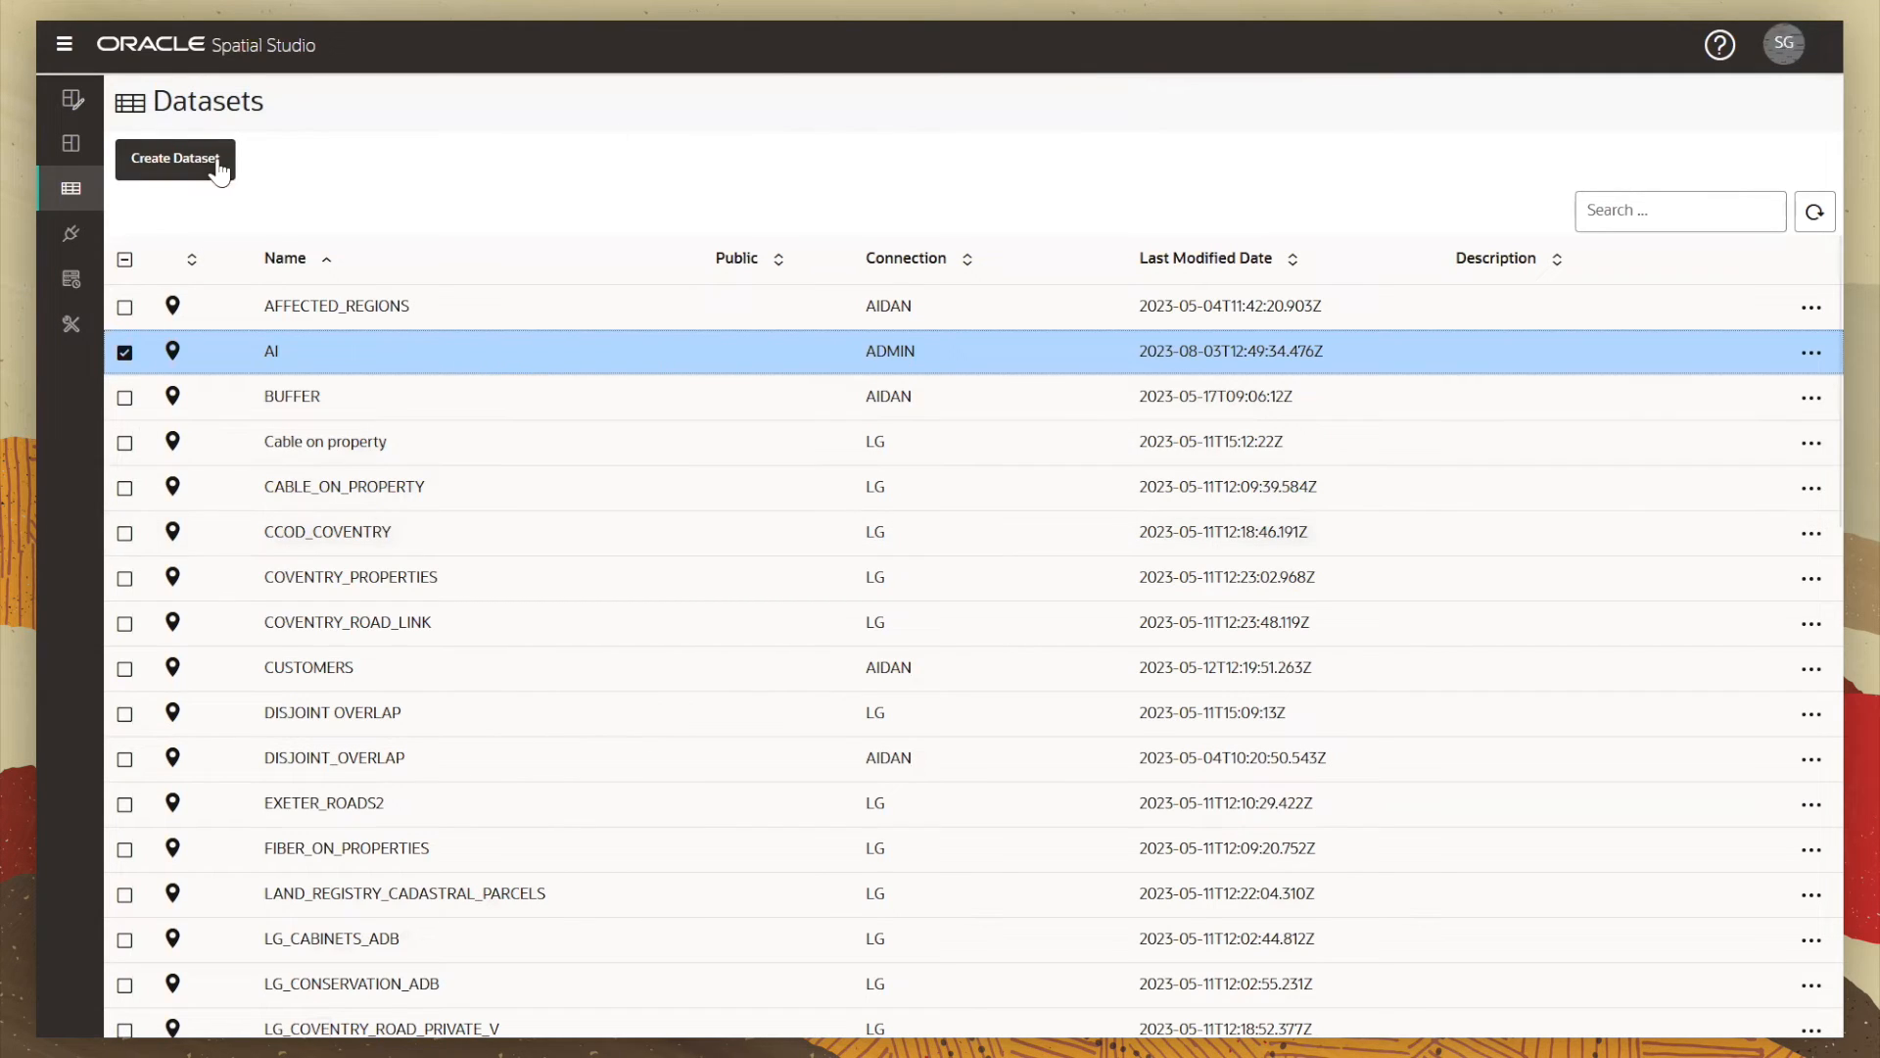
pyautogui.click(69, 111)
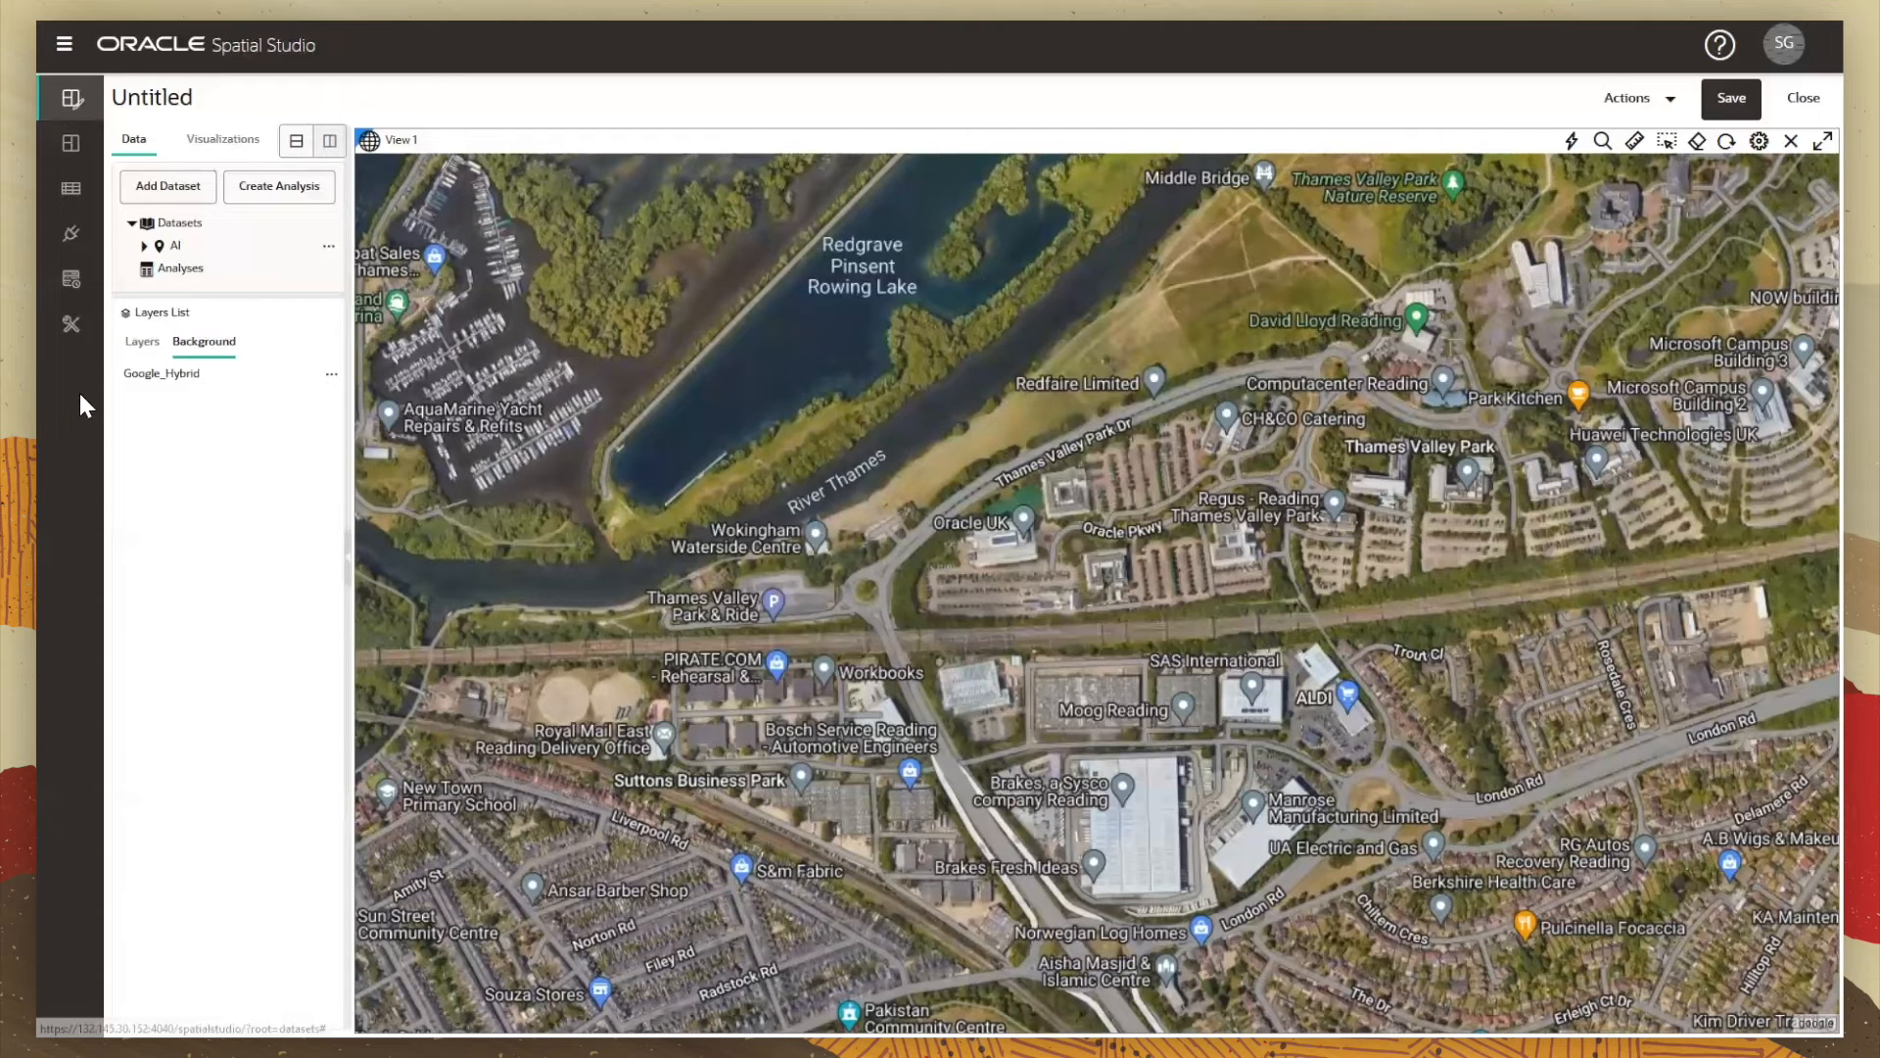
# Step: Drag the AI dataset's GEOM field from Layers onto the satellite map
pyautogui.click(142, 342)
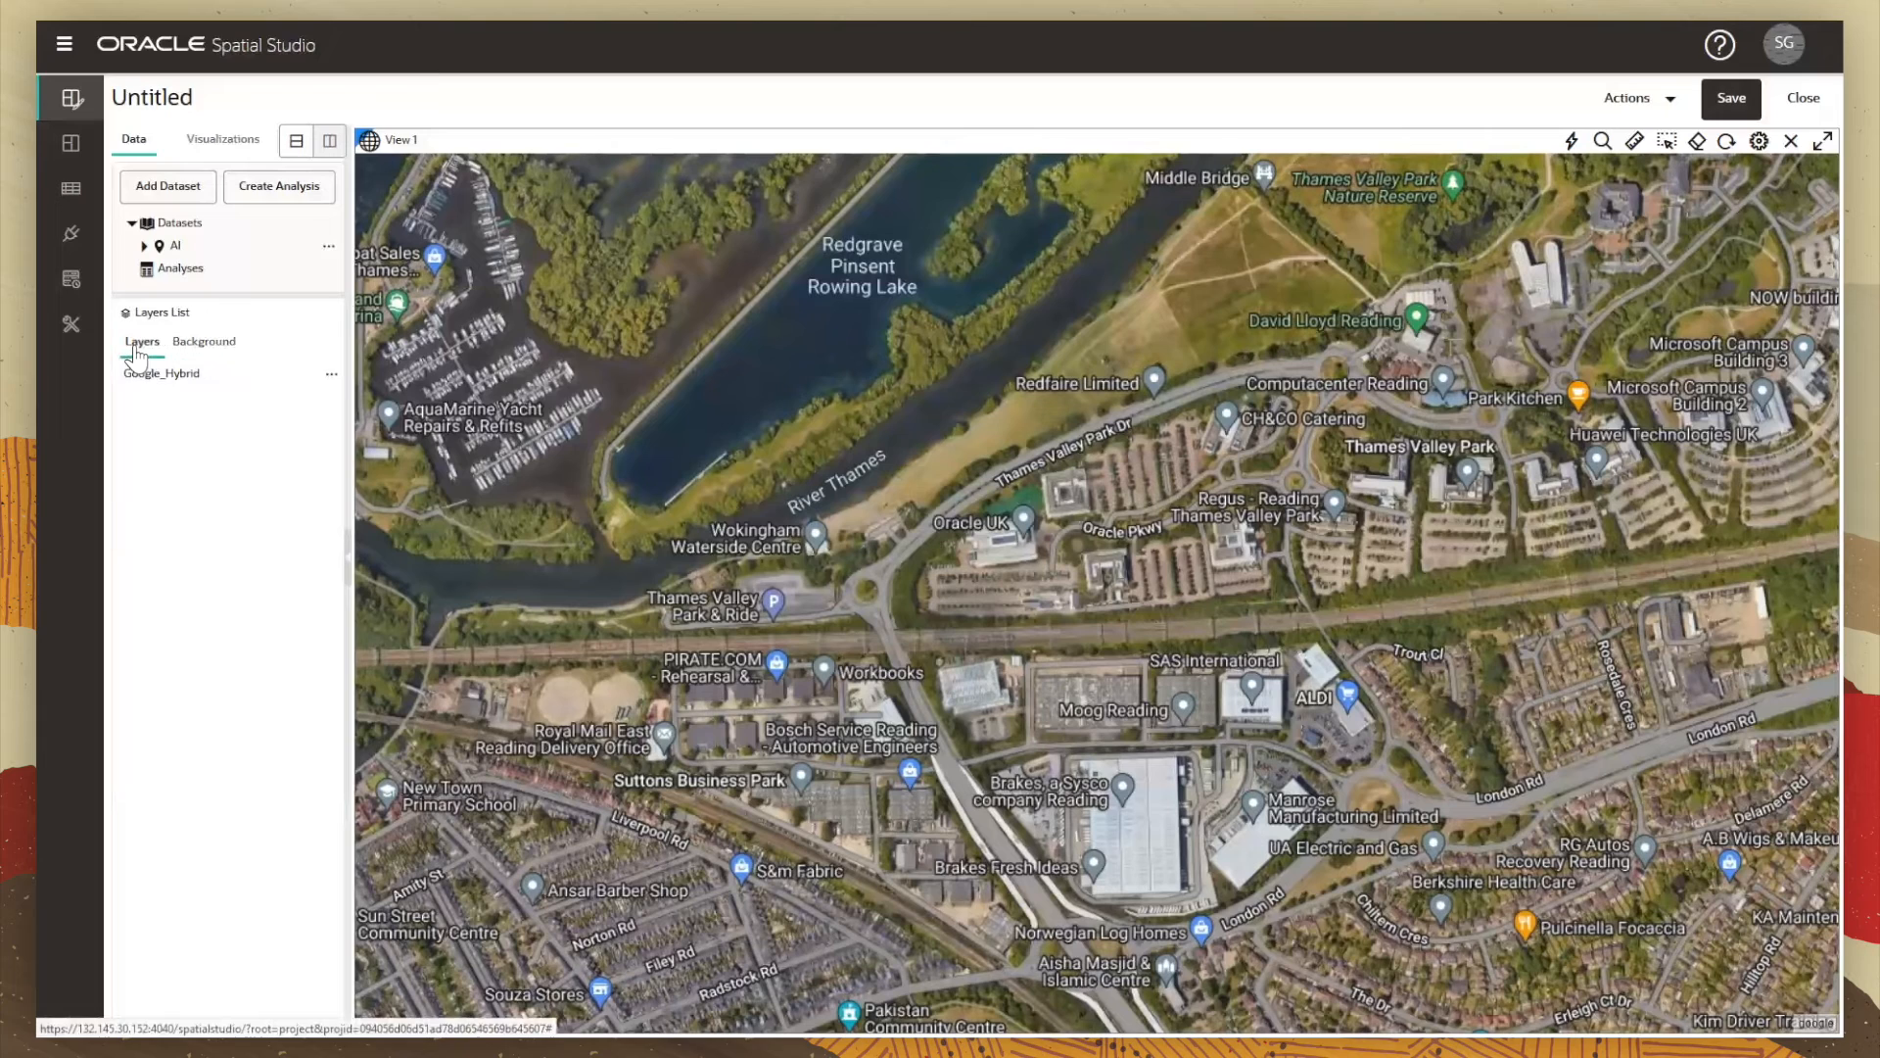
pyautogui.click(143, 246)
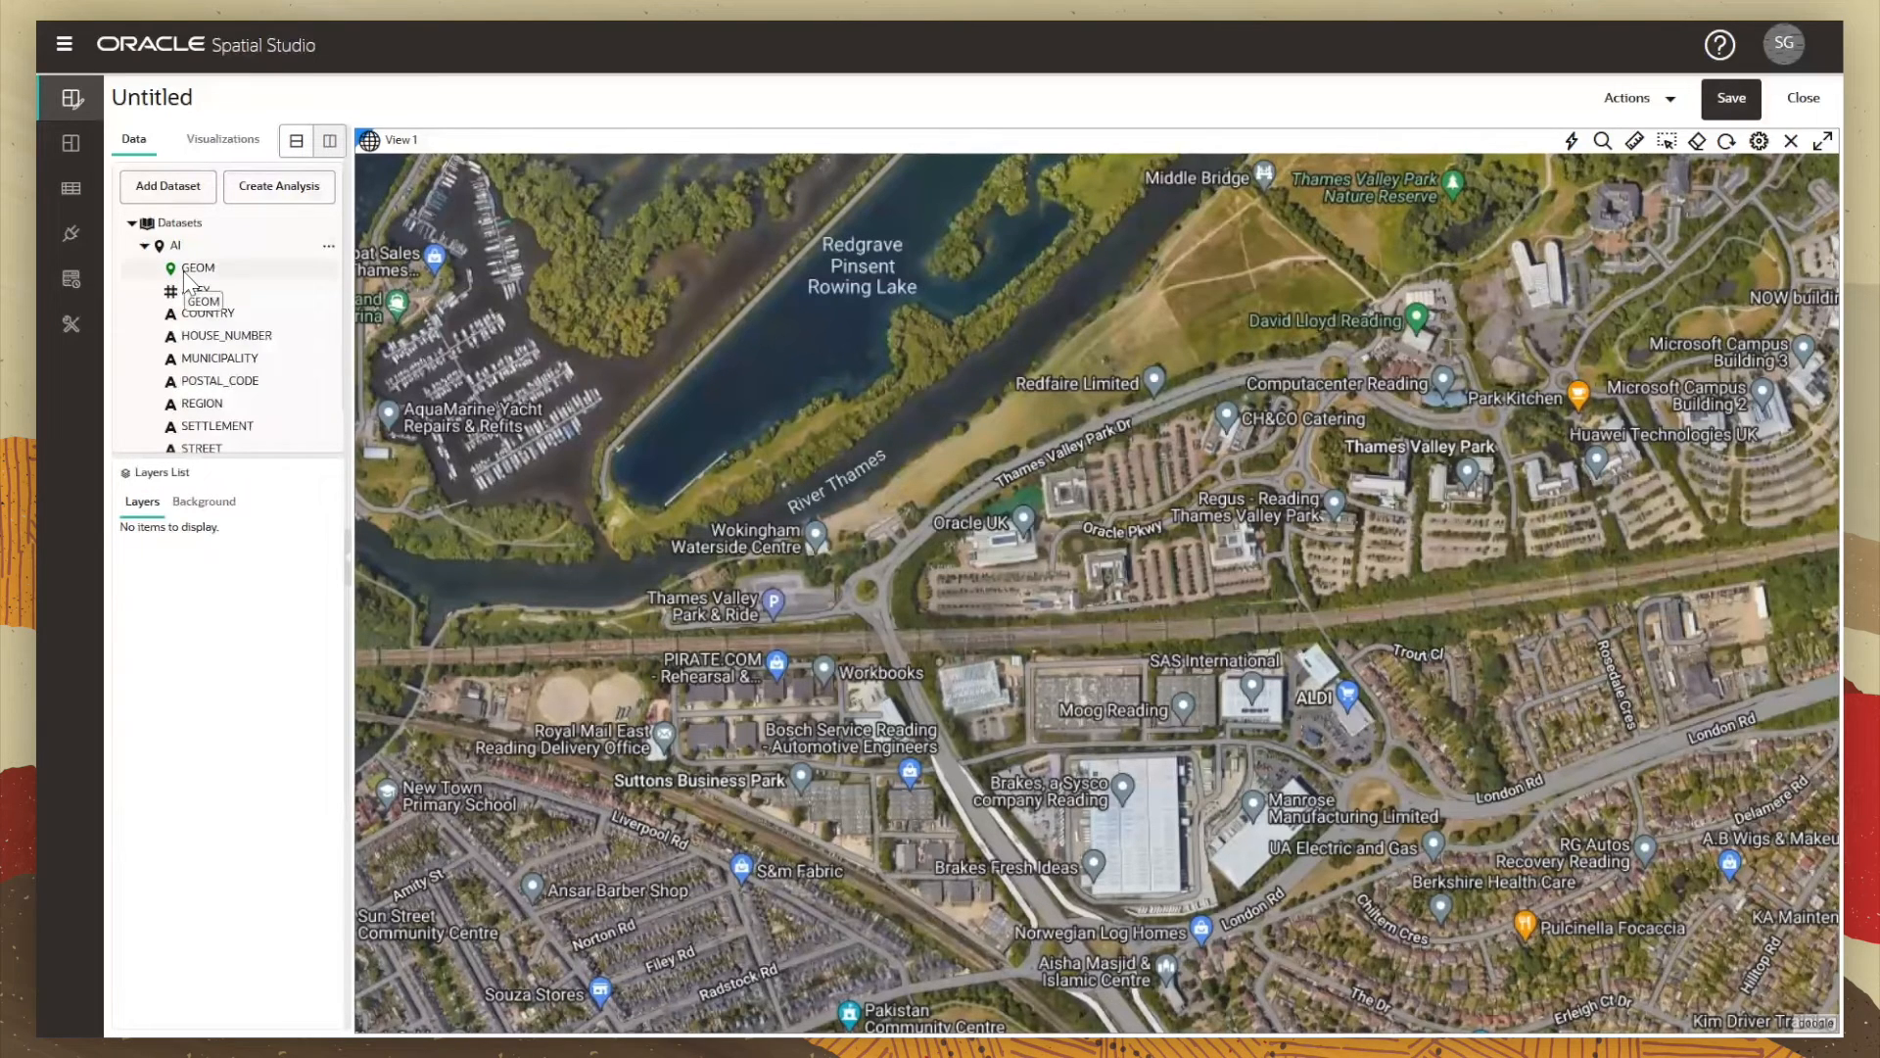
pyautogui.moveTo(186, 272); pyautogui.dragTo(1053, 534)
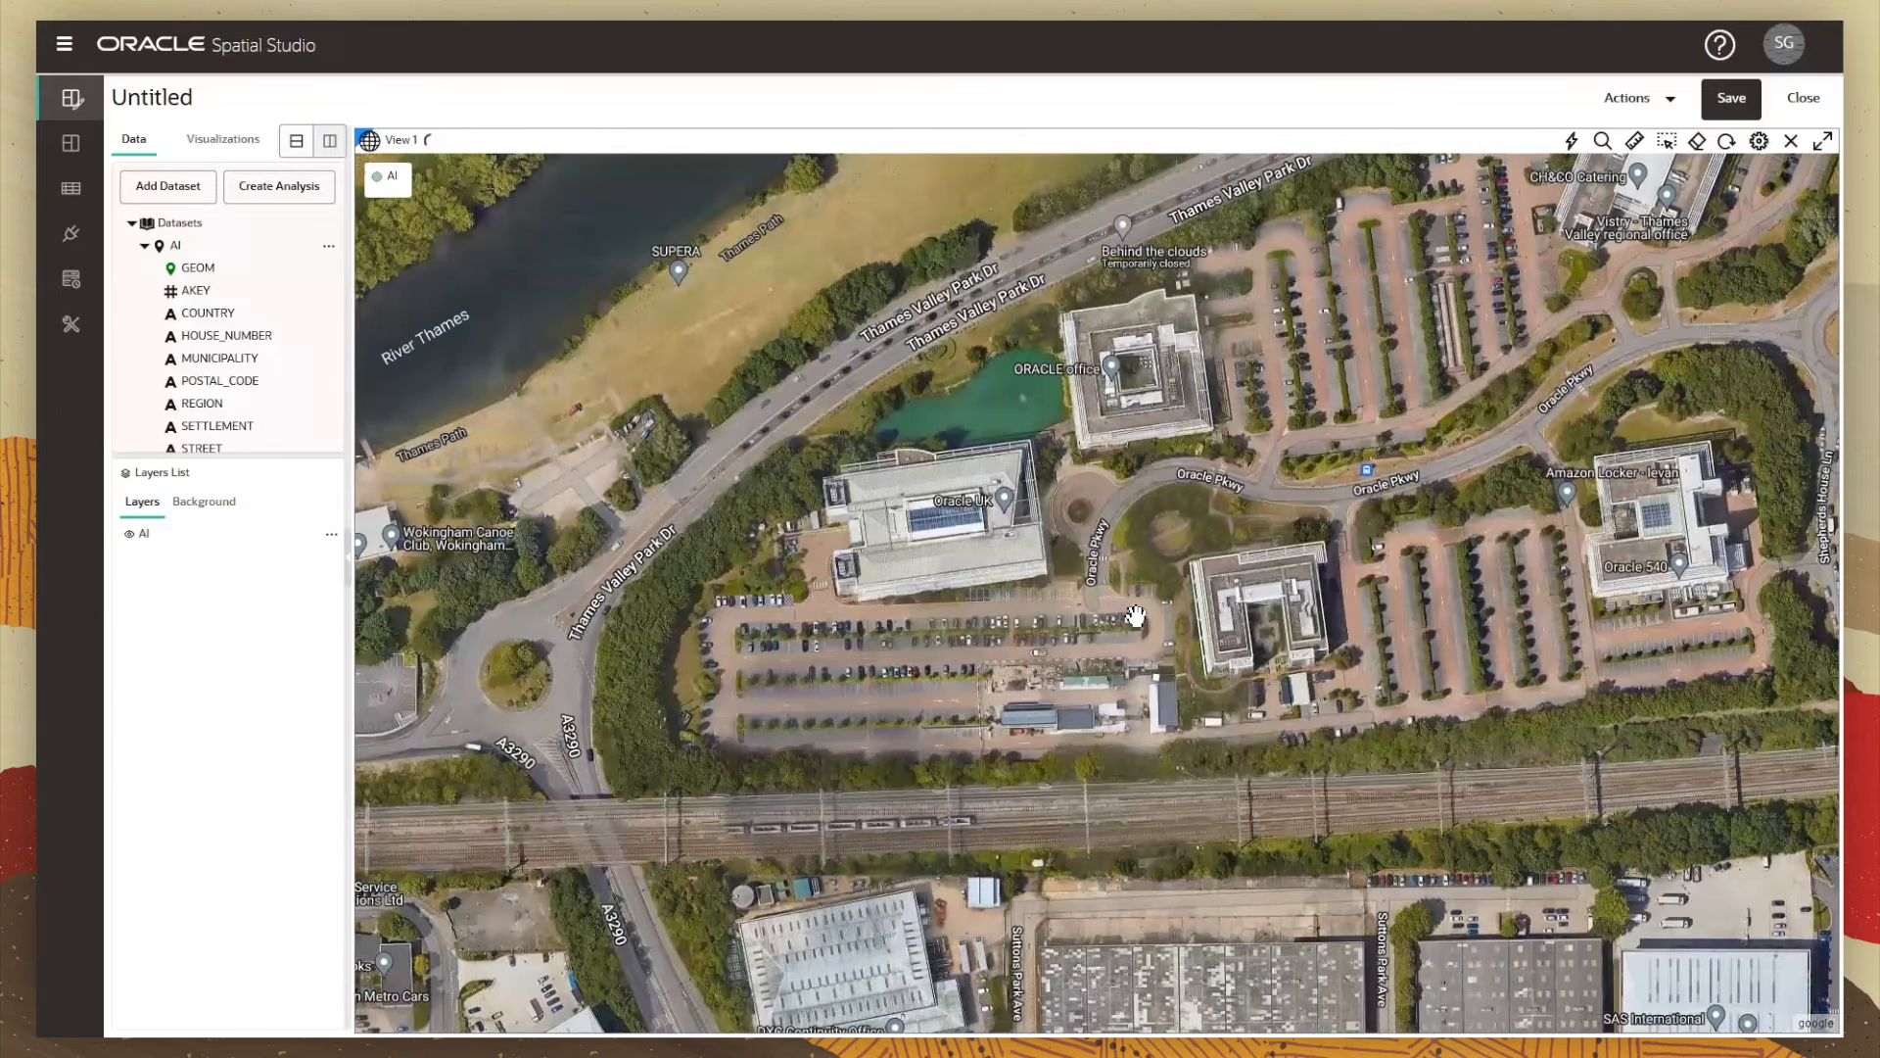
# Step: Set the AI layer's point radius to 10 in its style settings
pyautogui.click(174, 536)
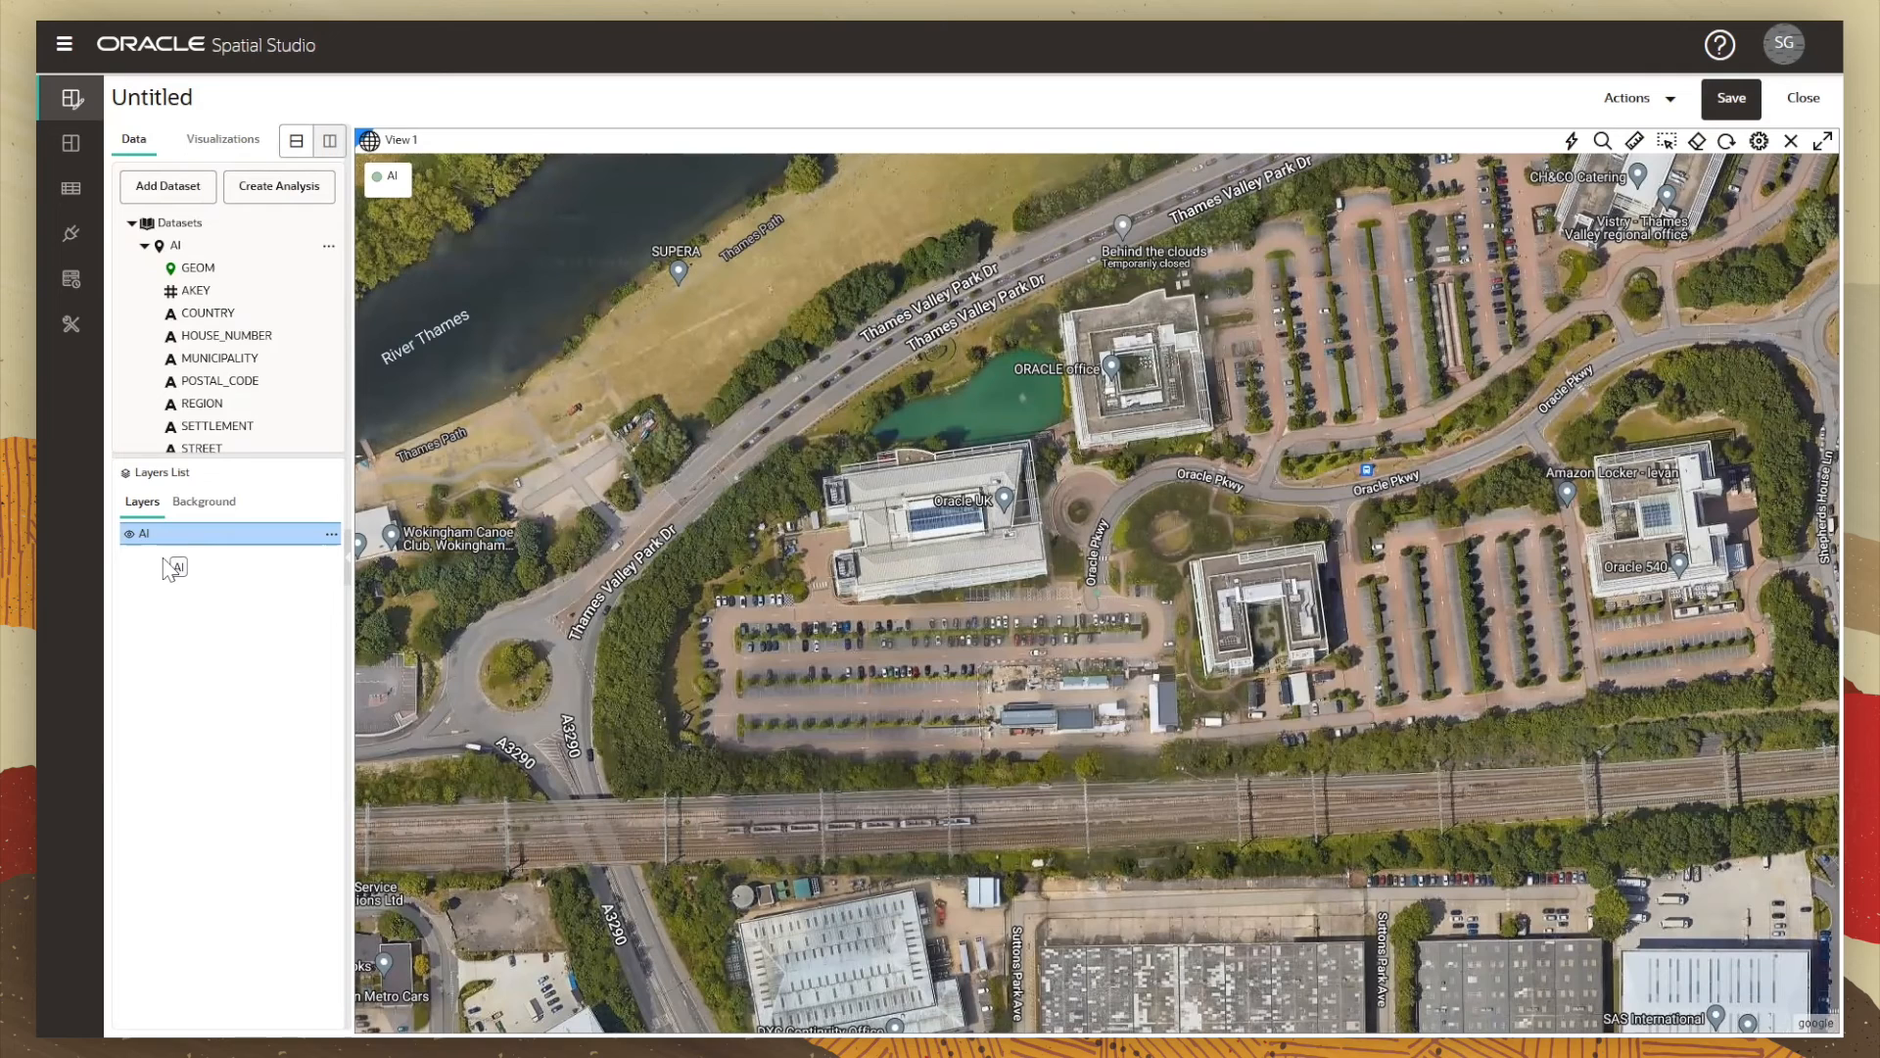
pyautogui.click(144, 533)
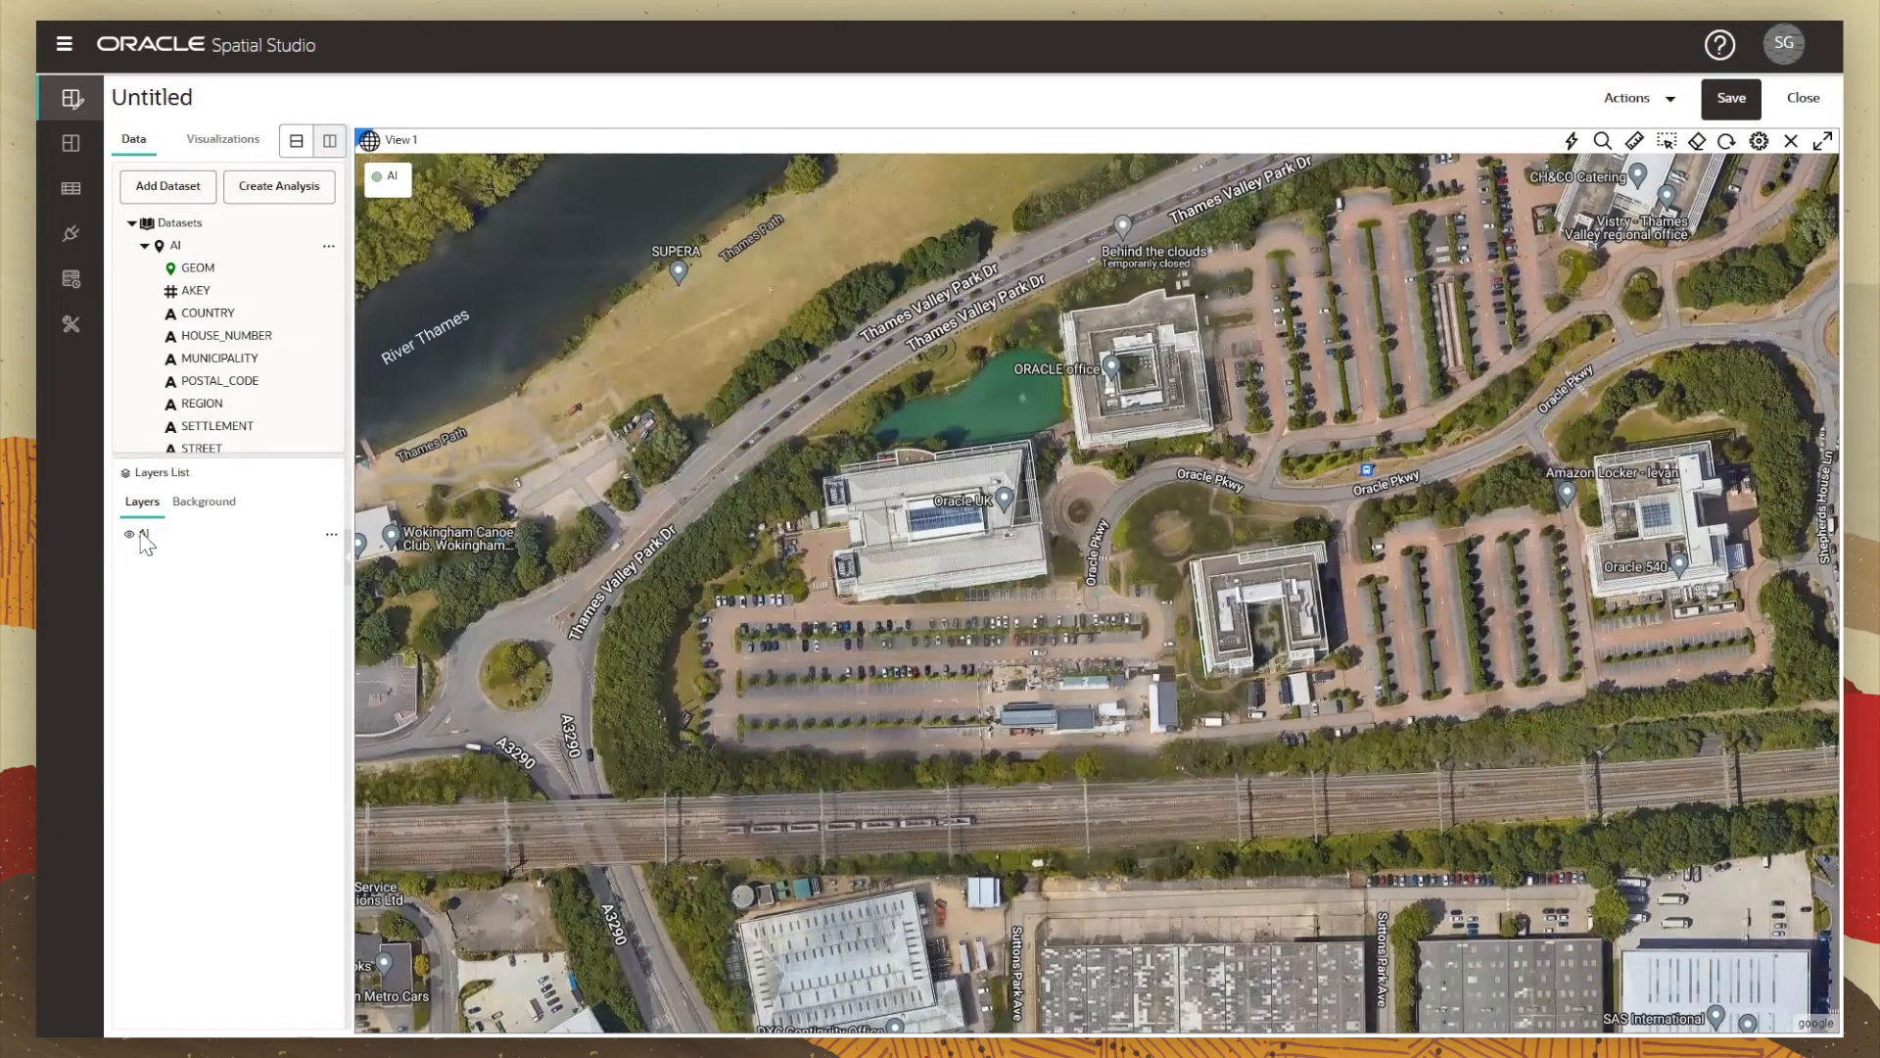
pyautogui.click(331, 534)
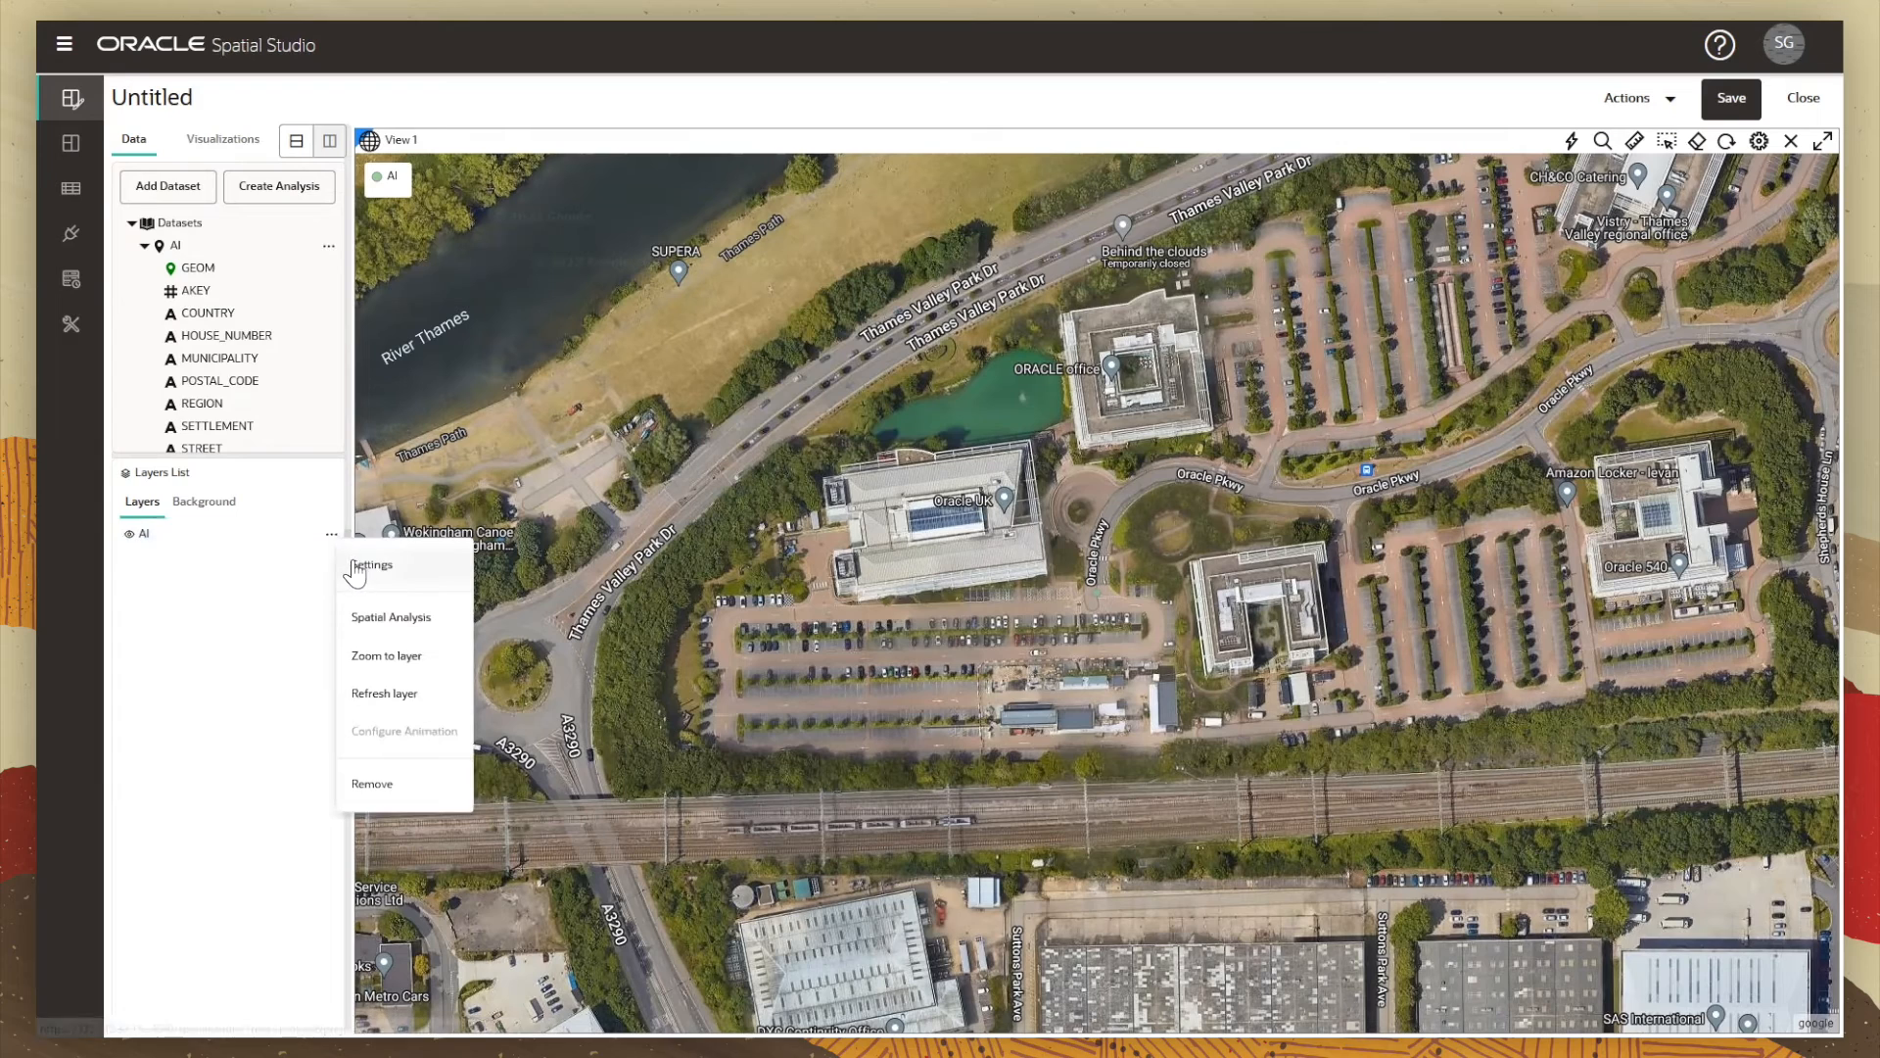
pyautogui.click(357, 568)
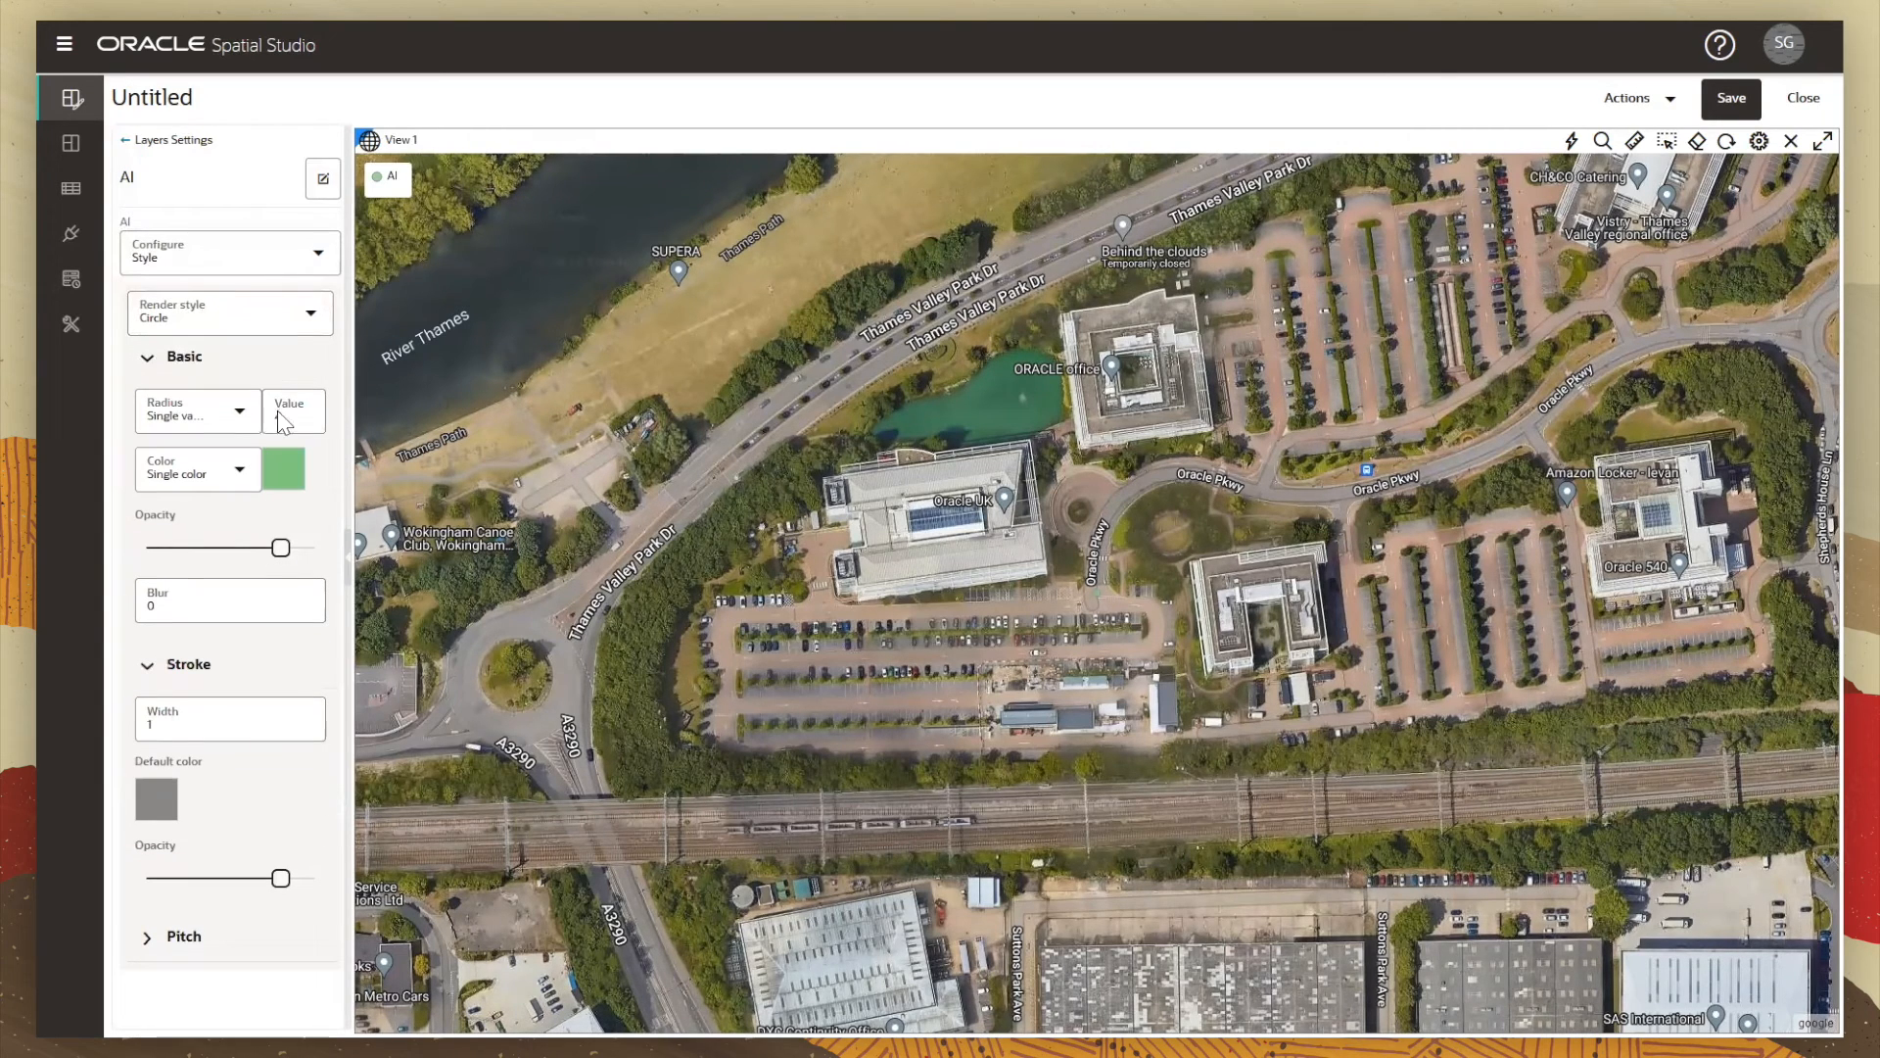
pyautogui.click(306, 424)
pyautogui.press('BackSpace')
pyautogui.write('10')
# Step: Turn on tooltips and the info window in the AI layer's interaction settings
pyautogui.click(314, 279)
pyautogui.click(211, 382)
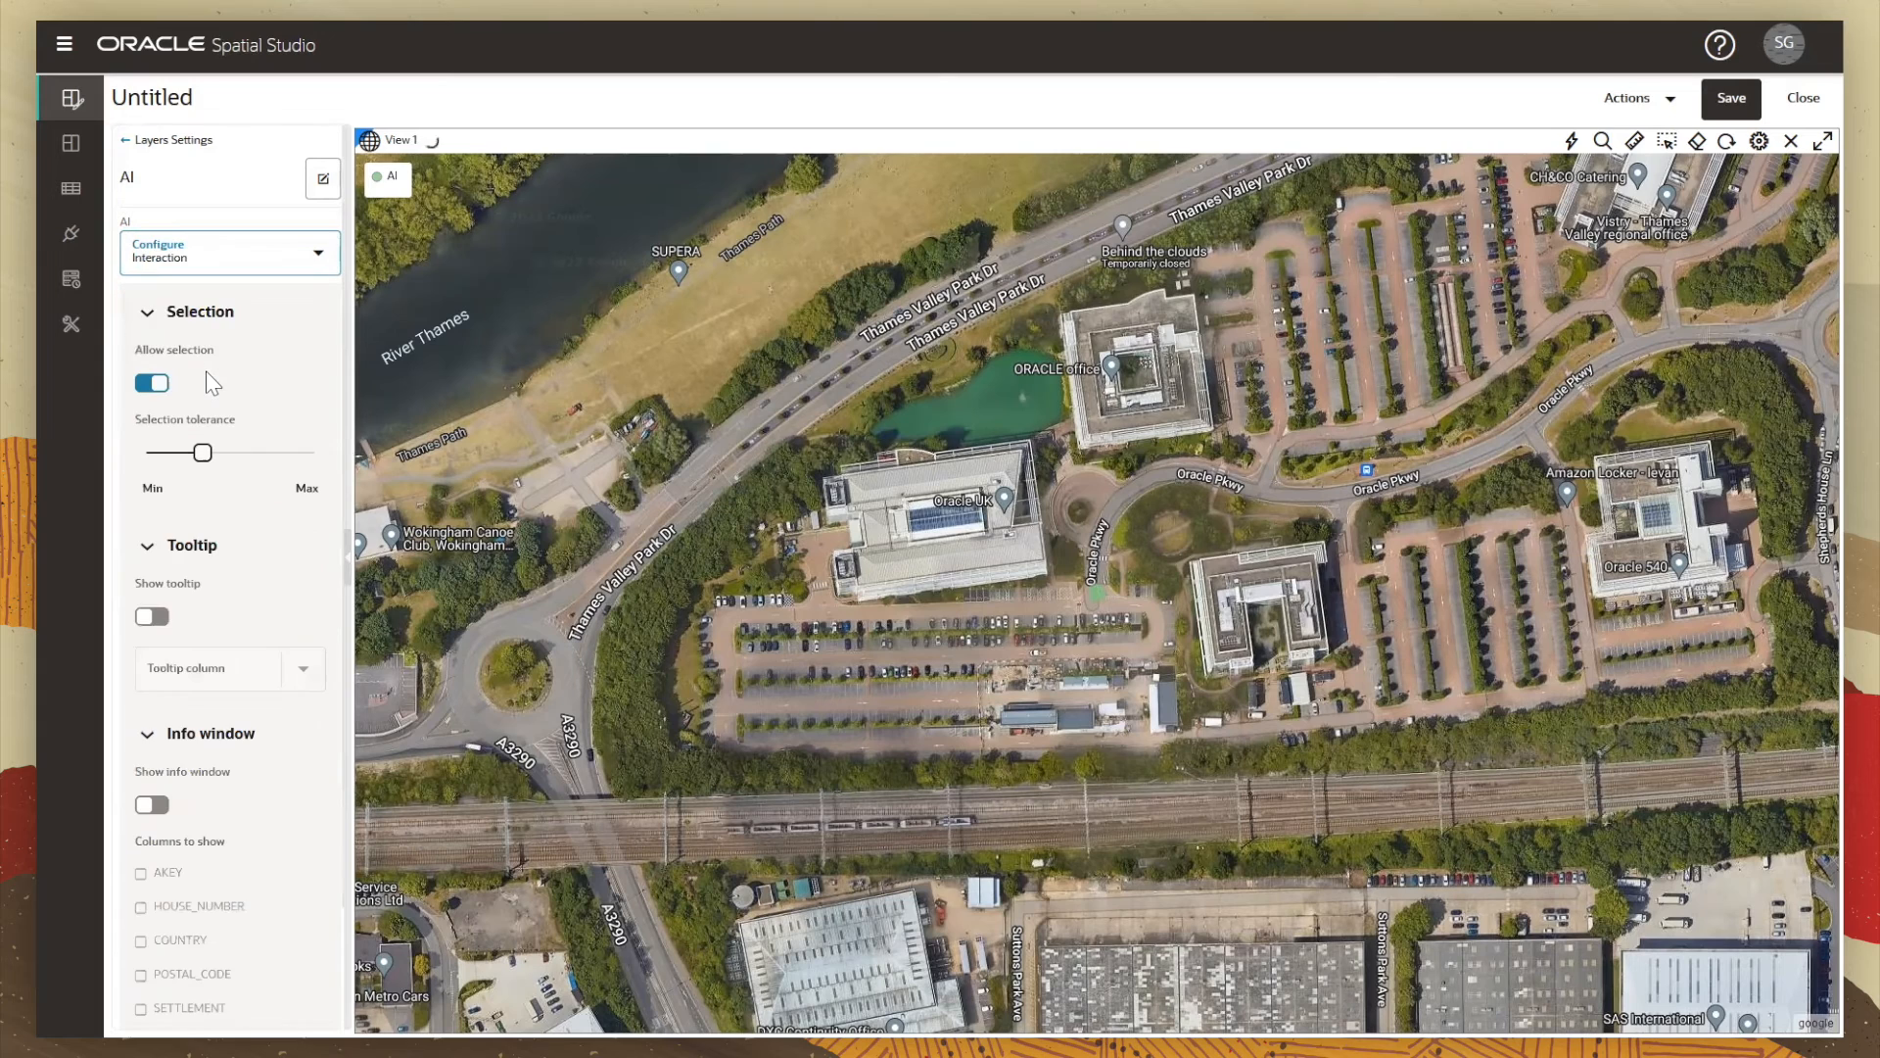
pyautogui.click(147, 618)
pyautogui.scroll(-2, 164, 745)
pyautogui.click(154, 672)
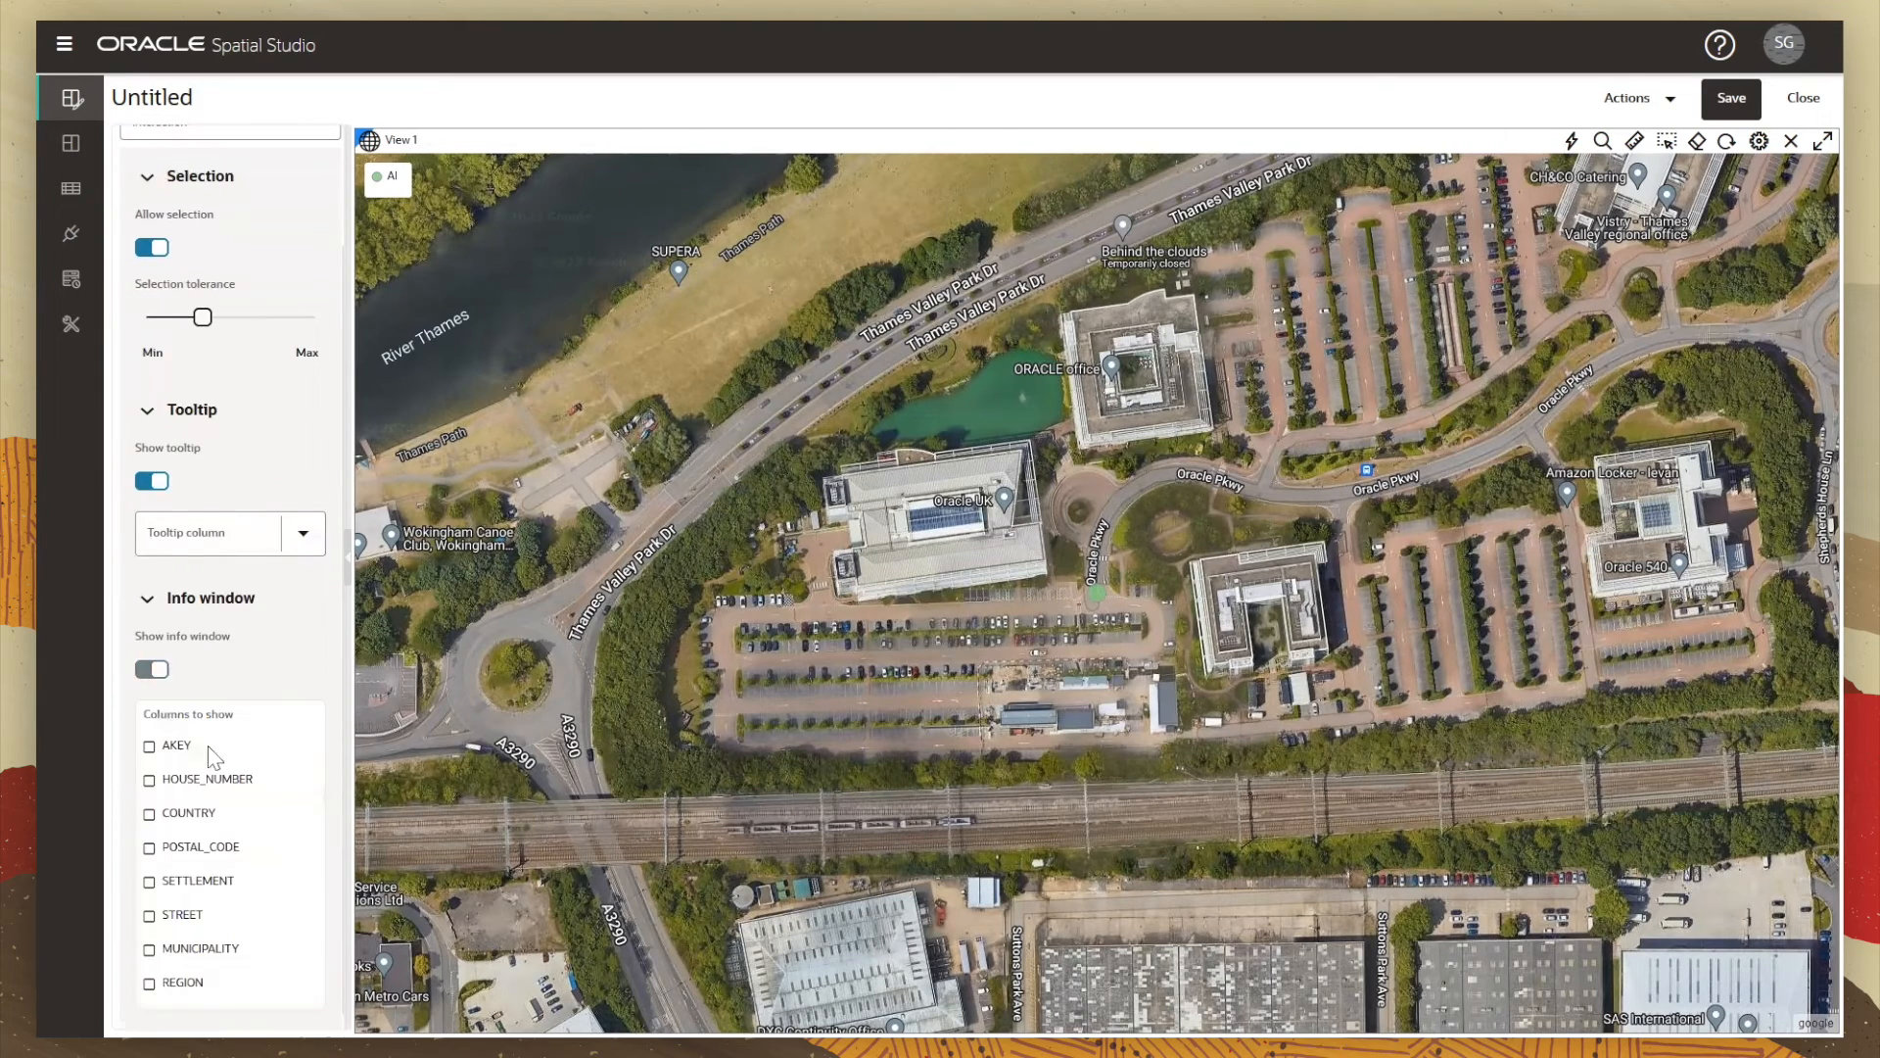
pyautogui.scroll(-1, 213, 754)
# Step: Show HOUSE_NUMBER, COUNTRY, POSTAL_CODE, SETTLEMENT, STREET, MUNICIPALITY and REGION in the info window
pyautogui.click(150, 764)
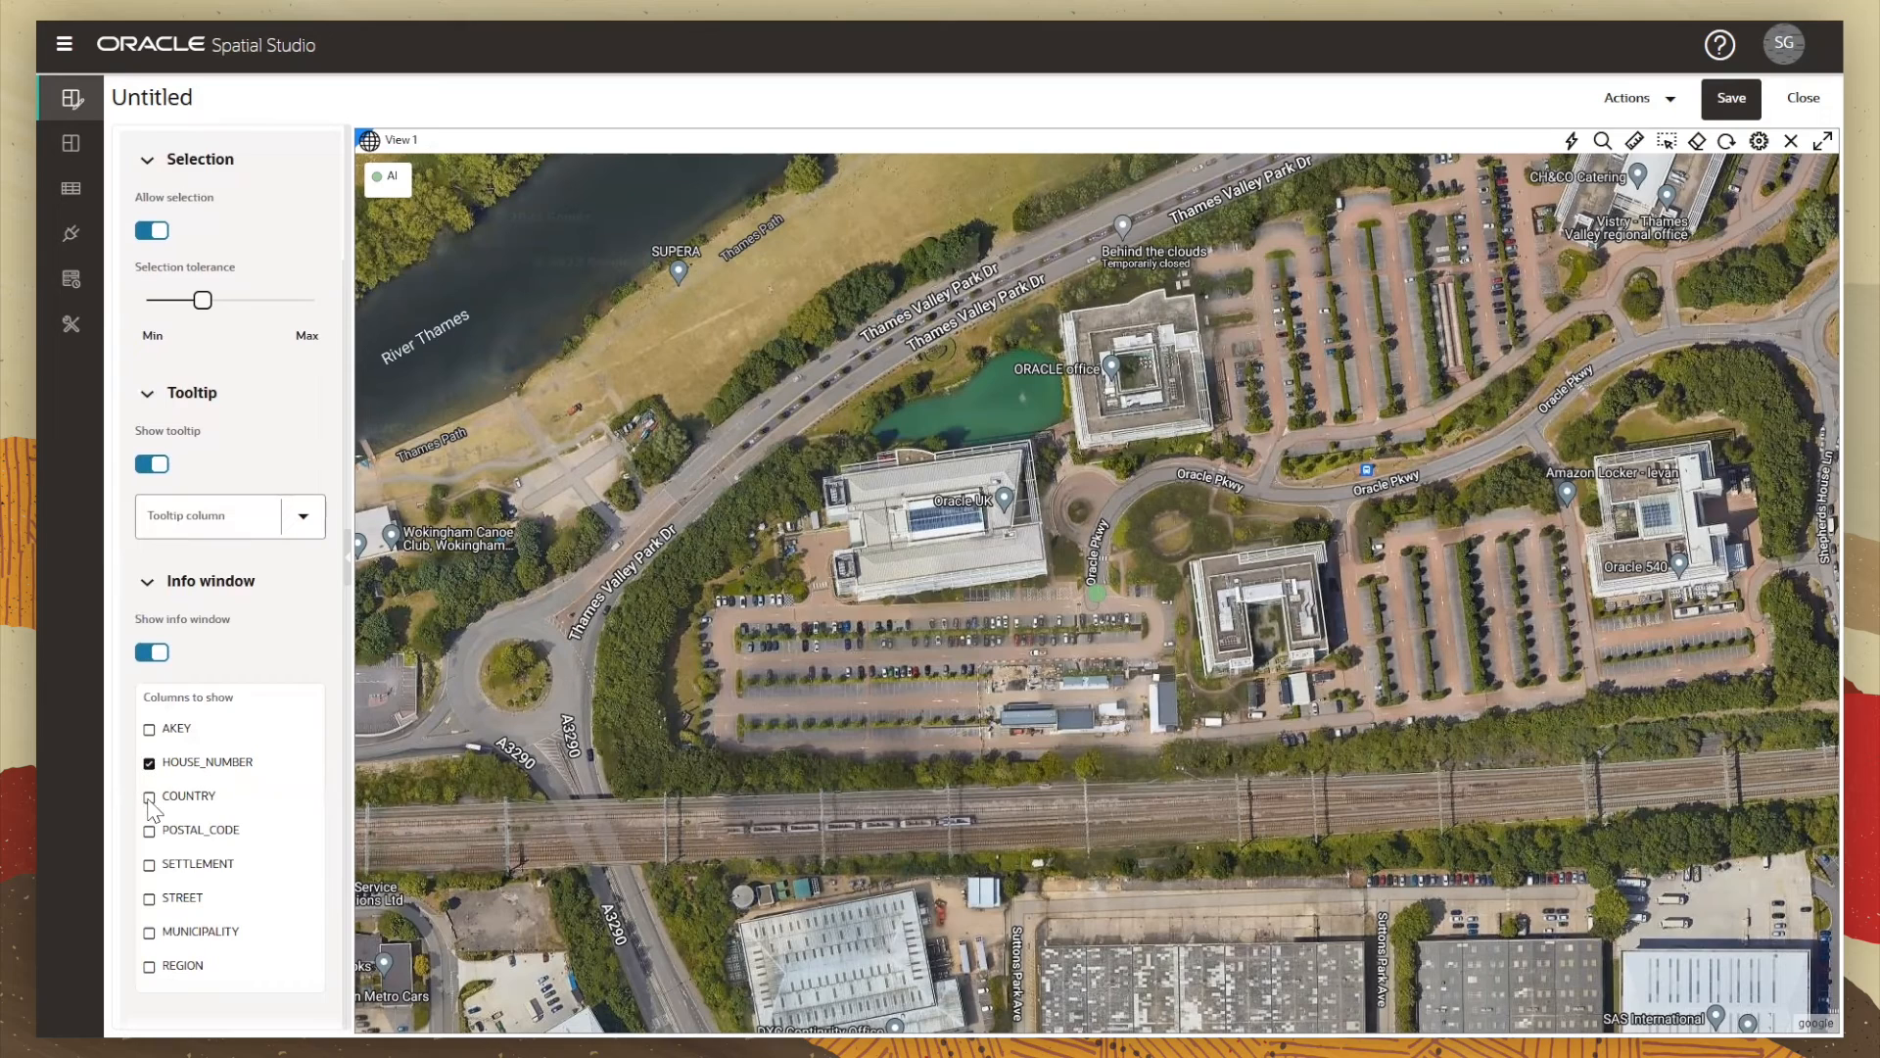
pyautogui.click(148, 797)
pyautogui.click(149, 831)
pyautogui.click(149, 864)
pyautogui.click(149, 898)
pyautogui.click(149, 933)
pyautogui.click(148, 966)
pyautogui.scroll(2, 262, 536)
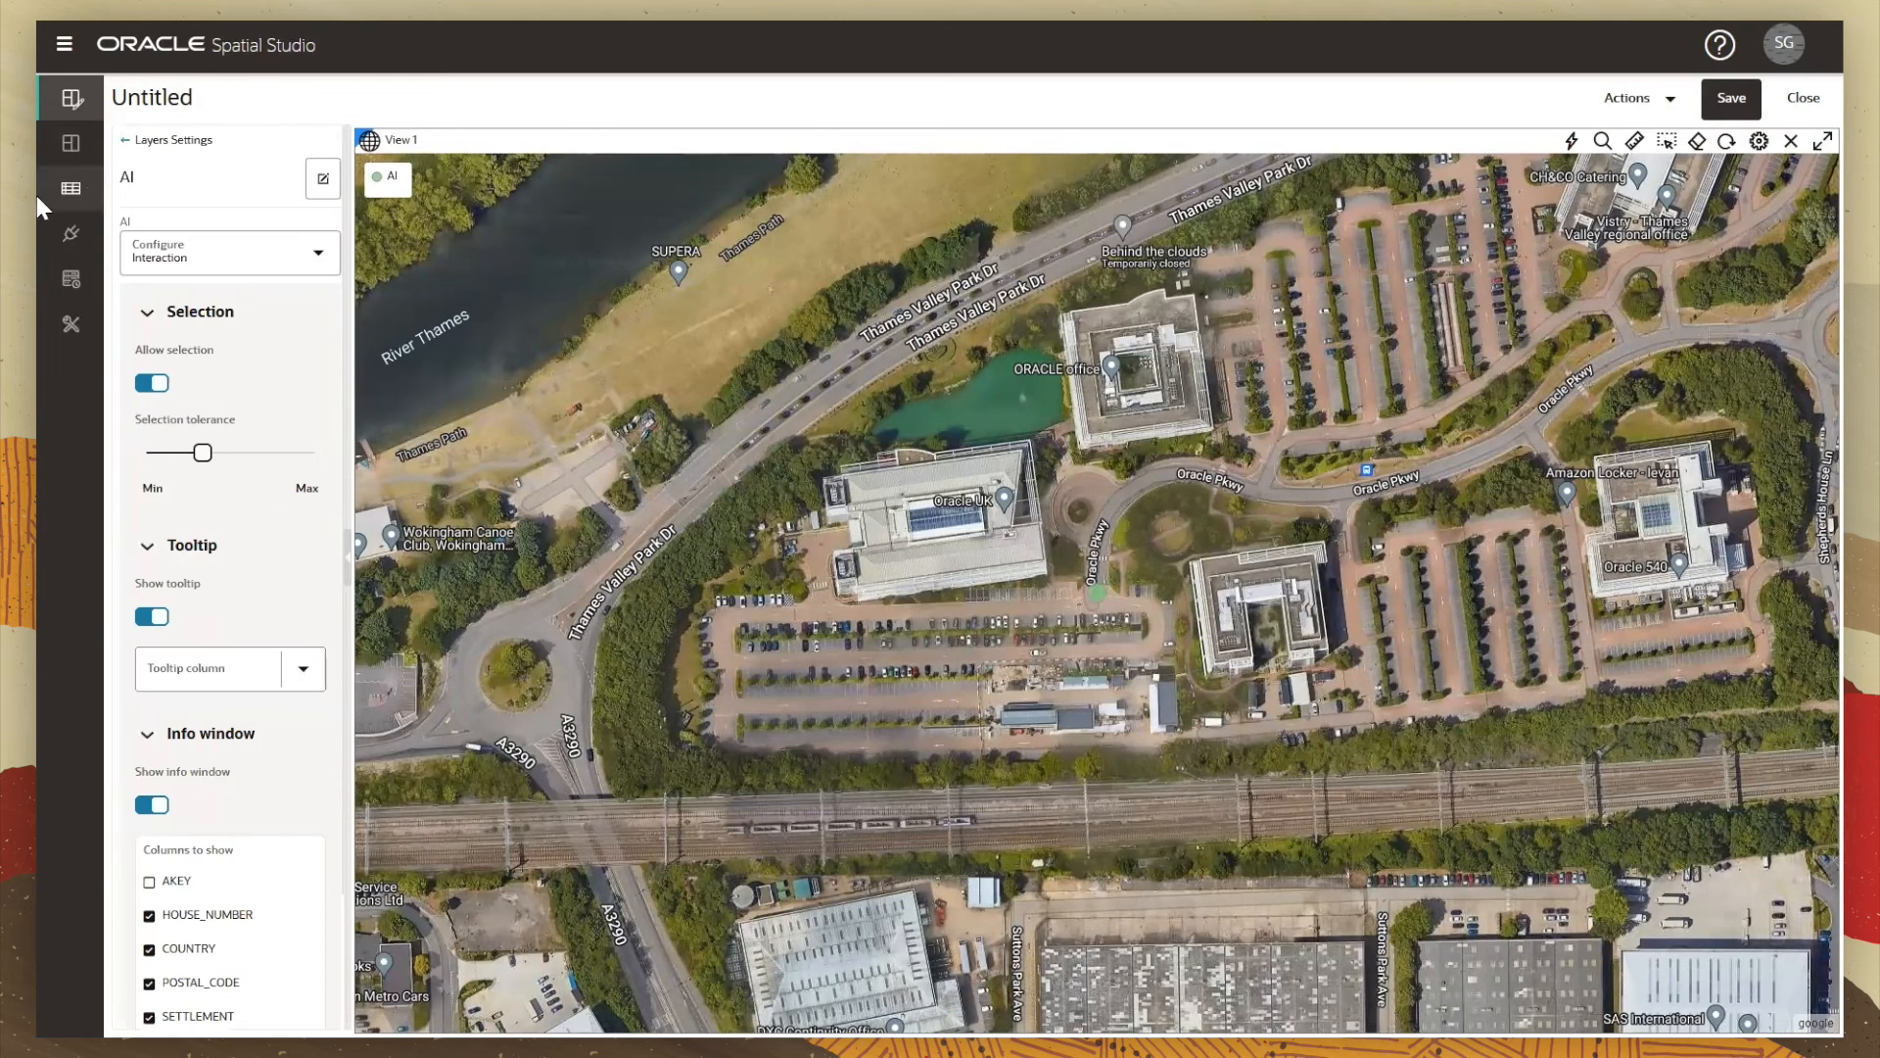
pyautogui.click(124, 140)
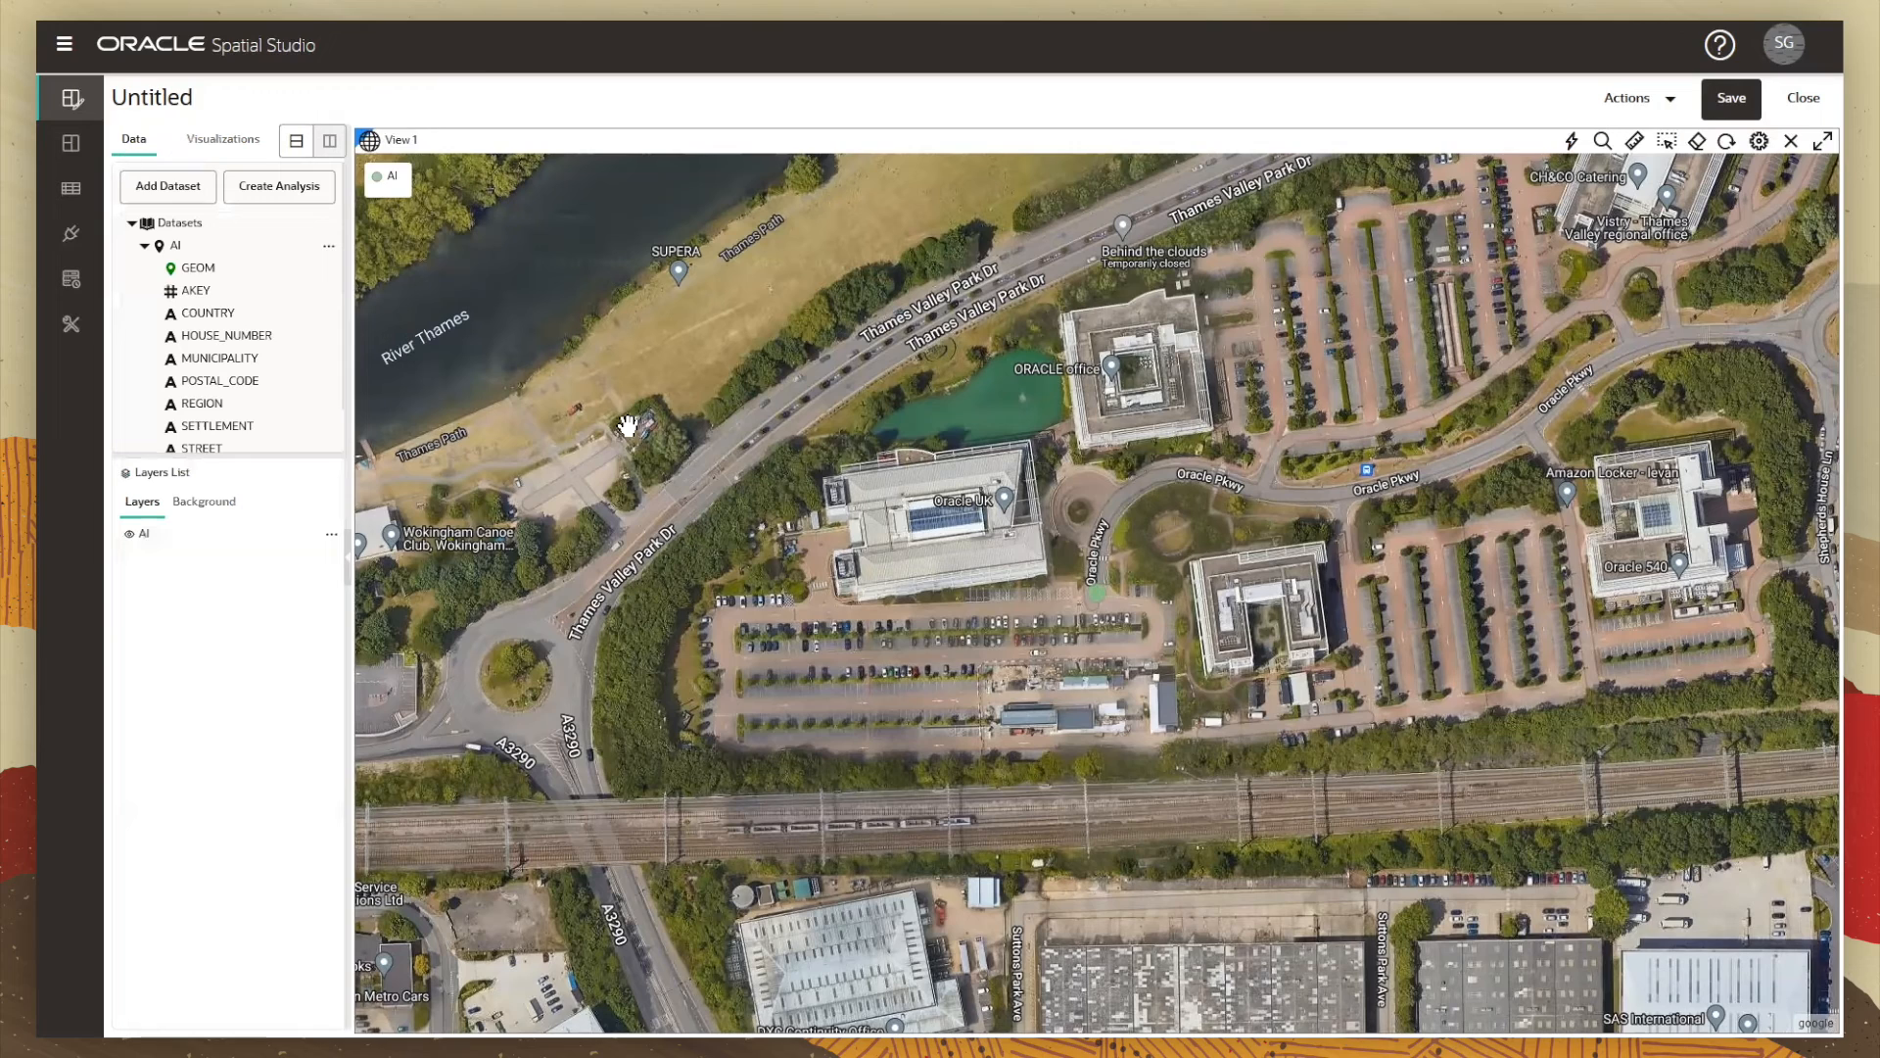
pyautogui.click(1096, 597)
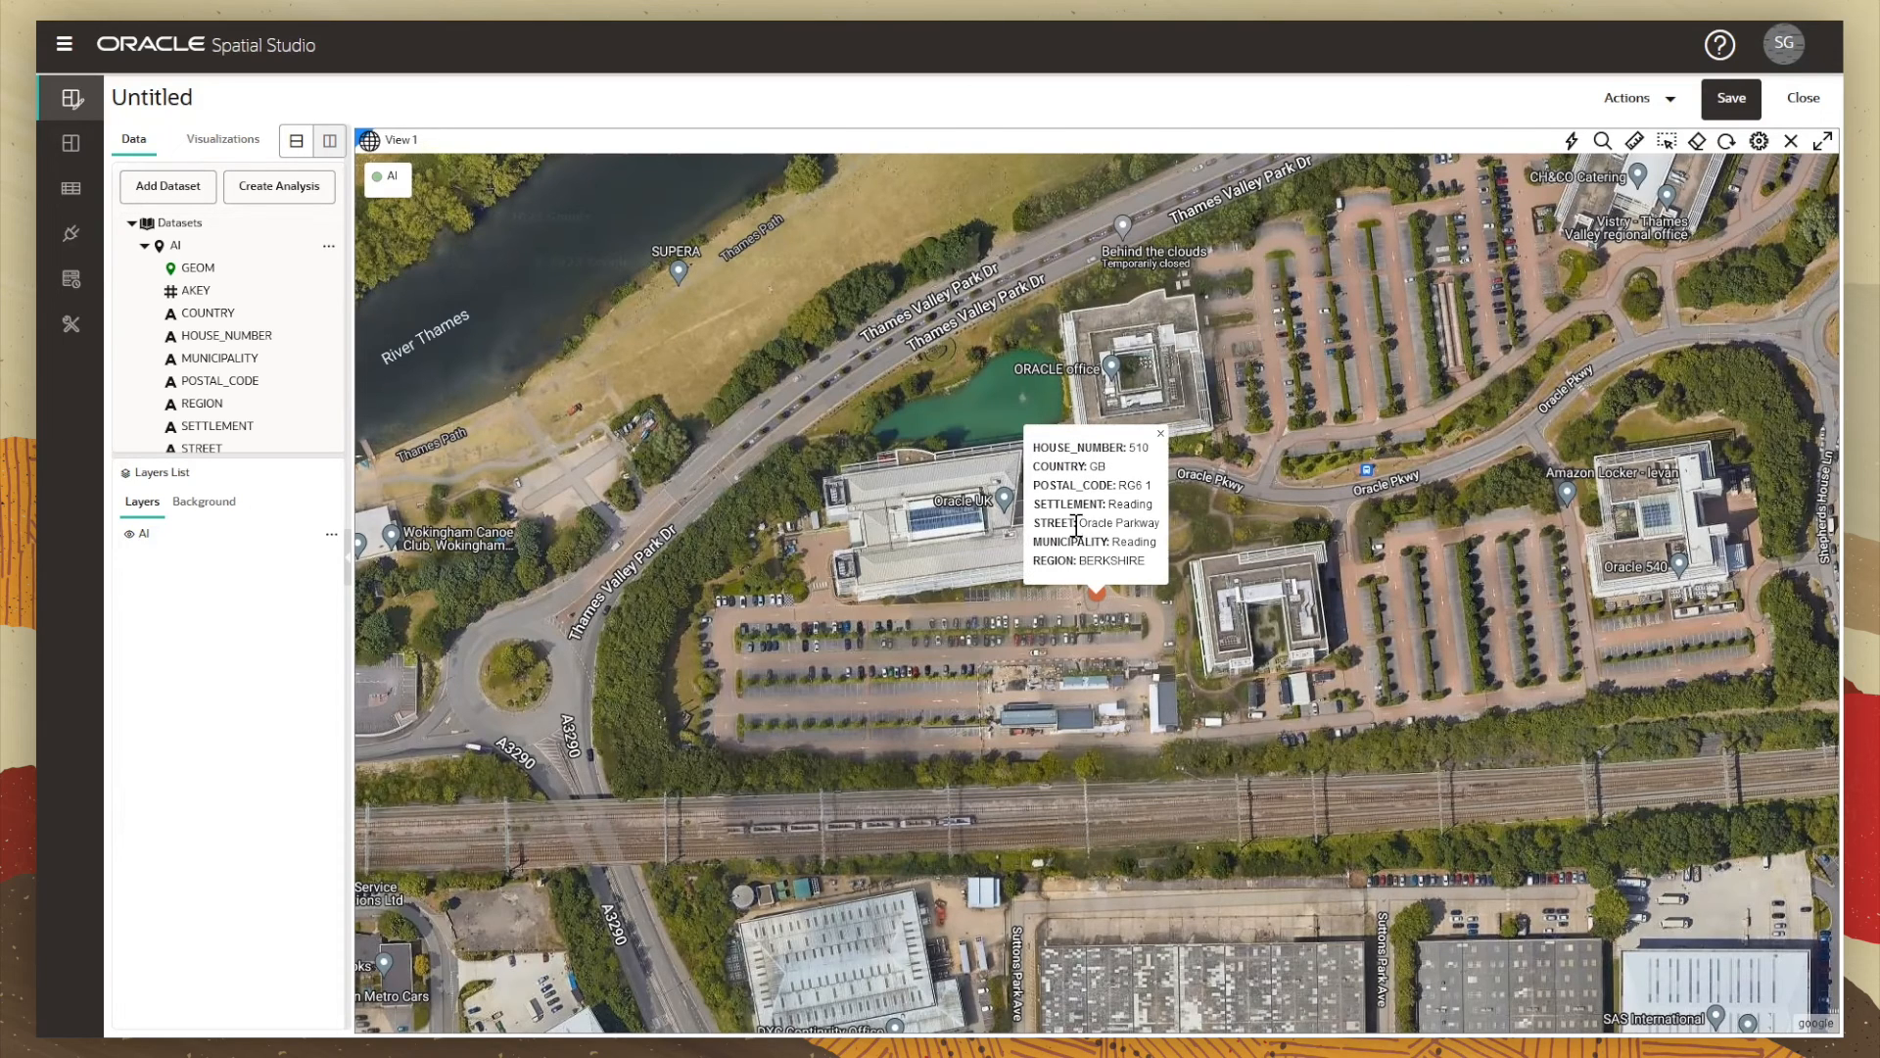
pyautogui.click(1010, 591)
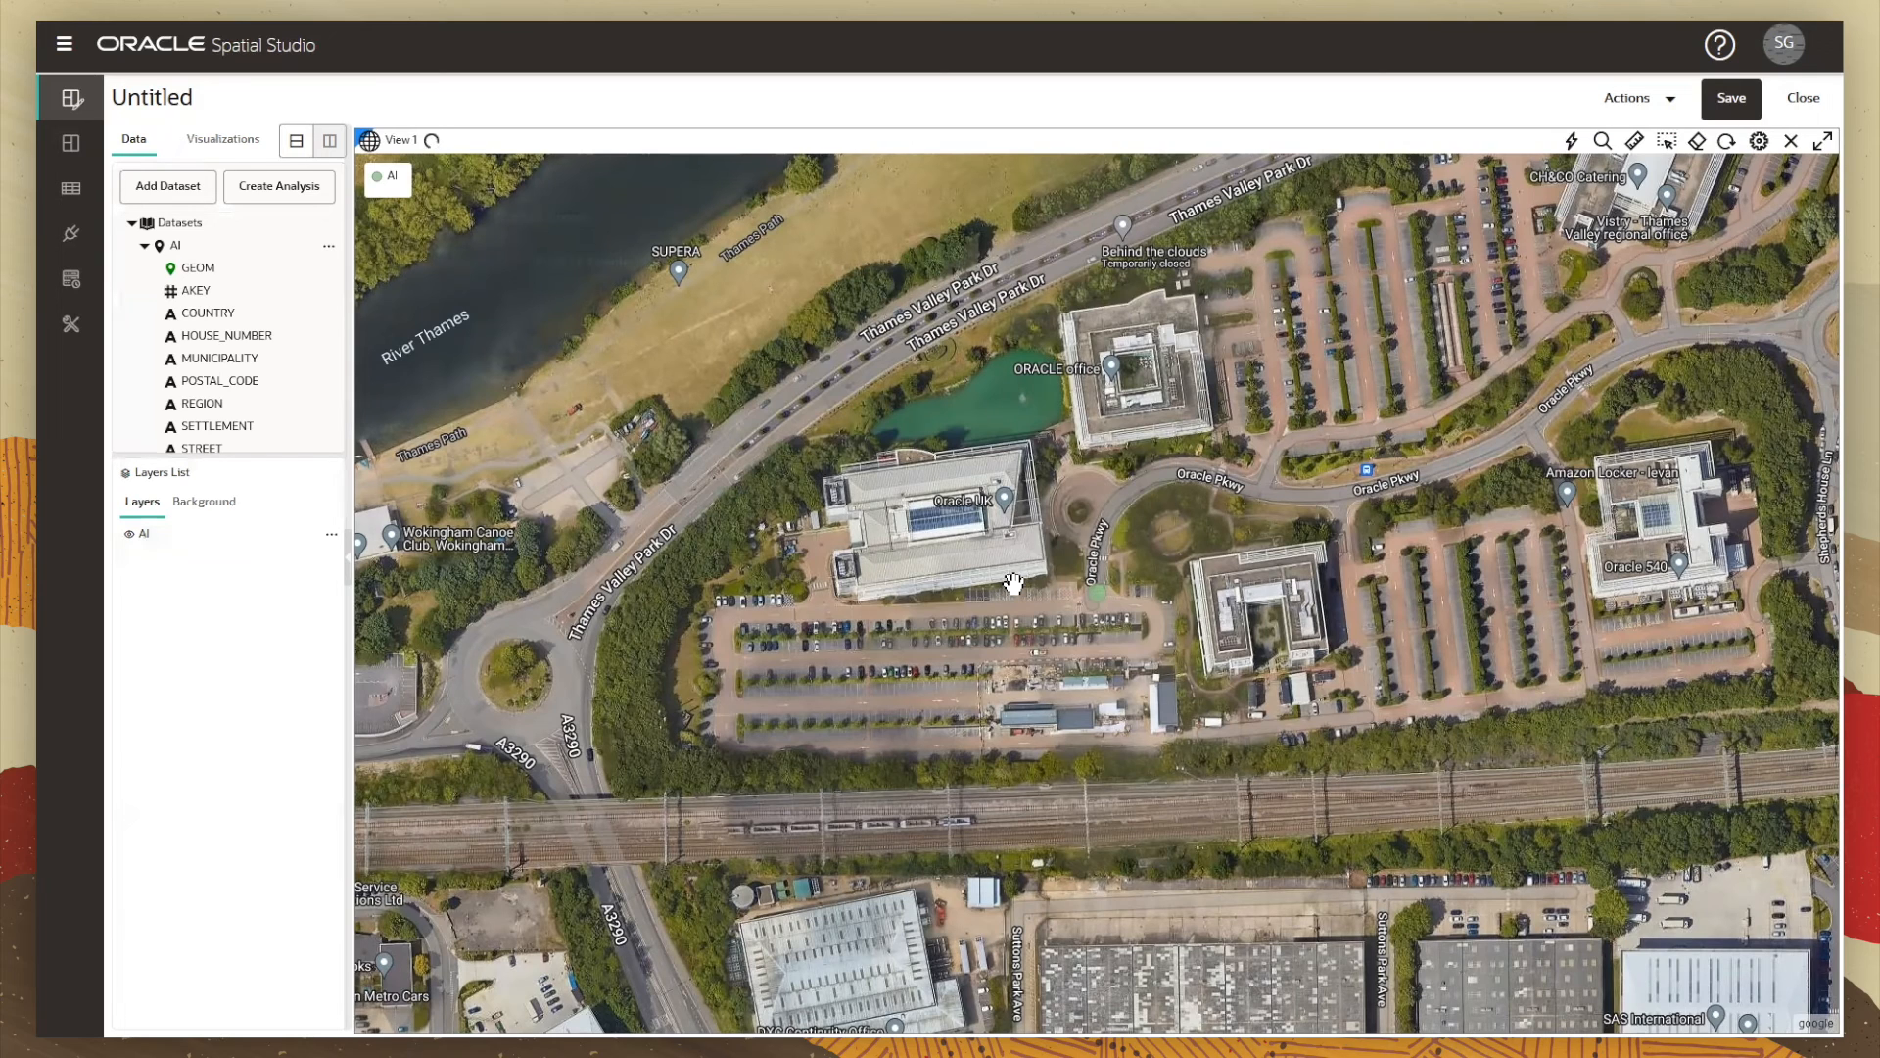
pyautogui.rightClick(1076, 577)
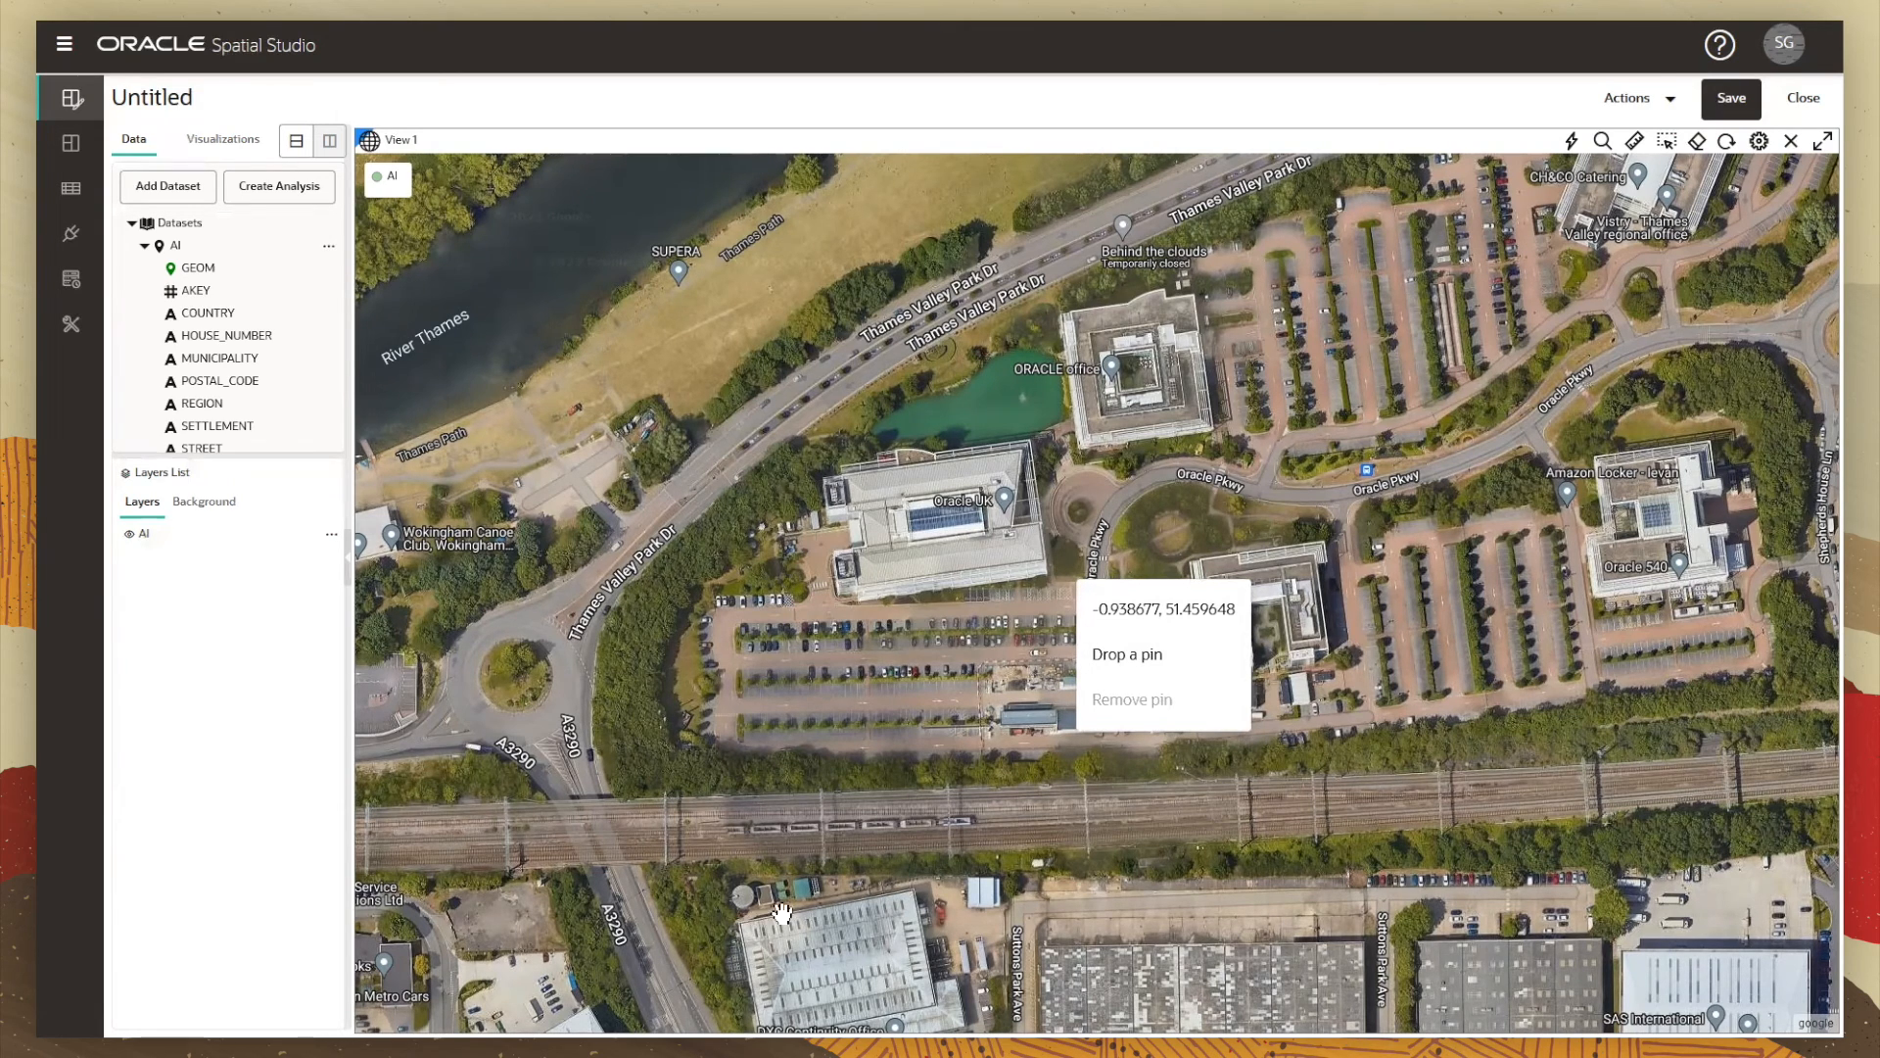
pyautogui.click(894, 684)
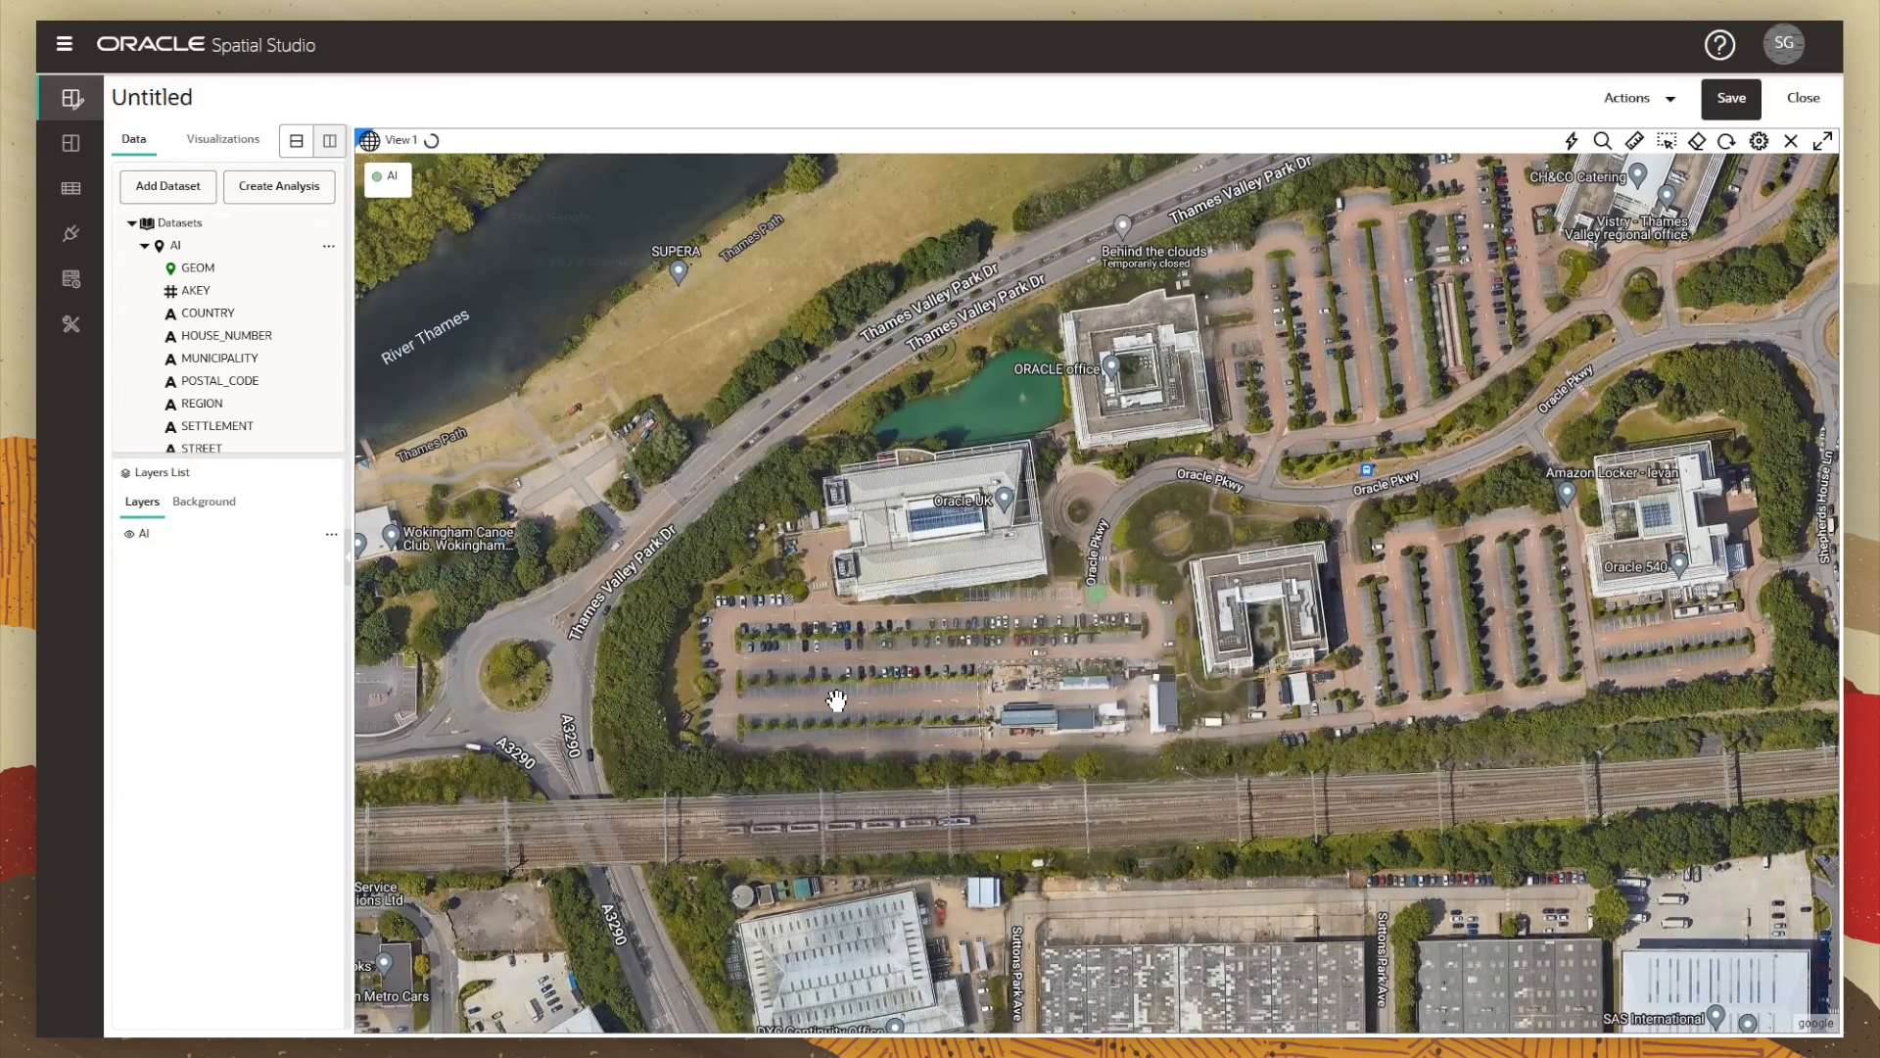